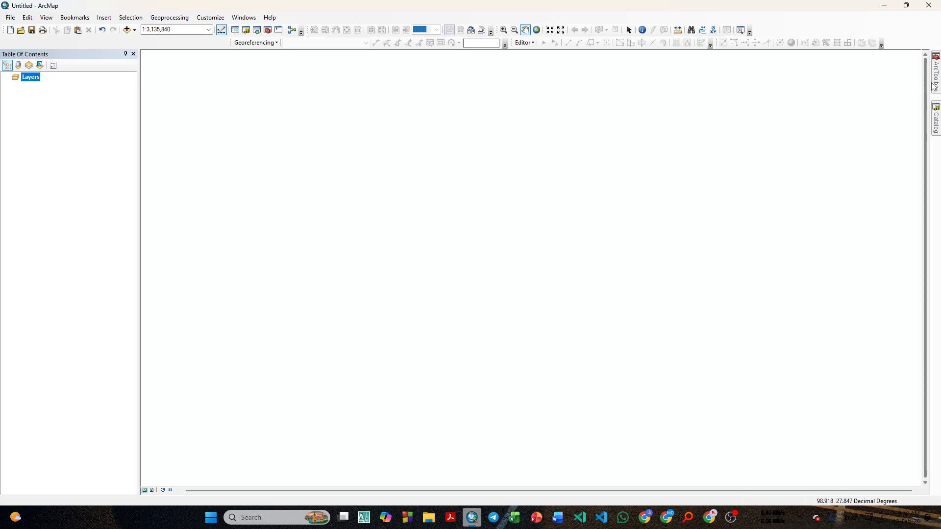
Browse the Extract toolset under Analysis Tools in ArcToolbox and highlight the Select tool
mouse_move(936, 86)
click(789, 83)
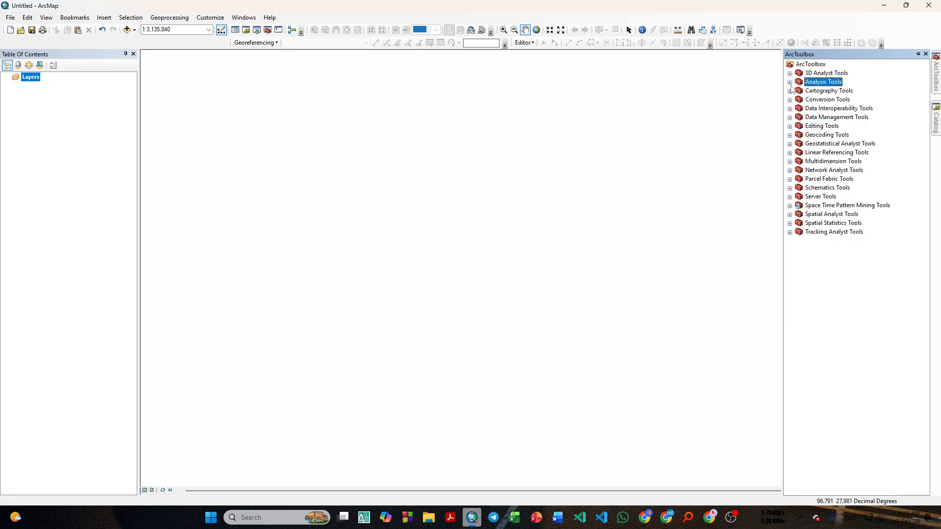
click(789, 82)
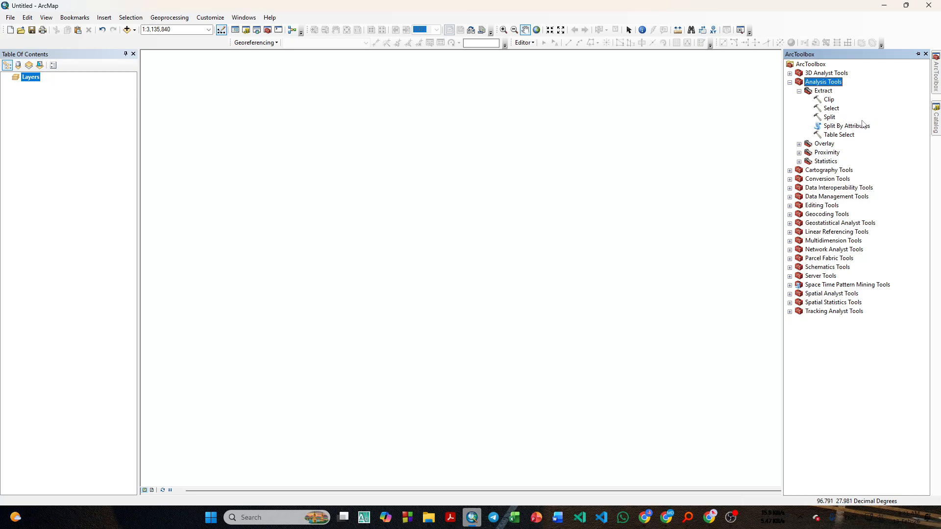
click(831, 109)
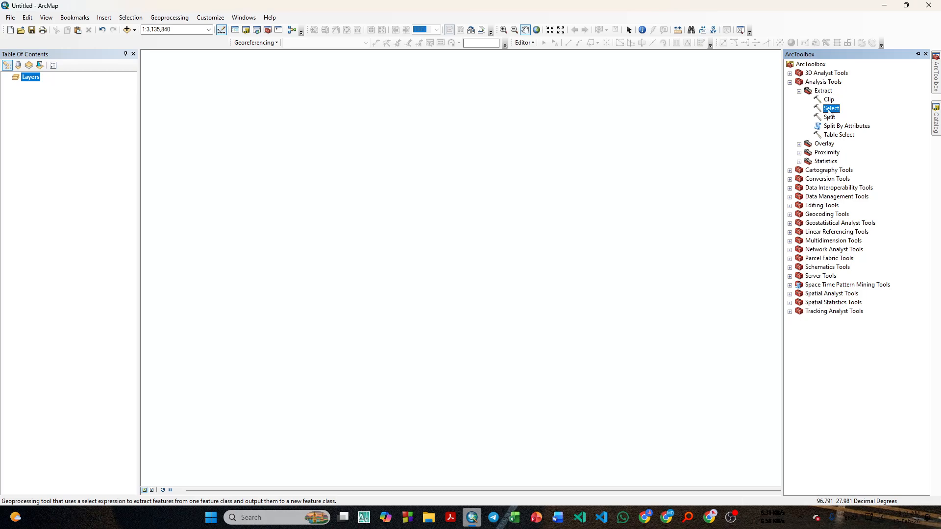
Add the bgd_admbnda_adm1_bbs_20201113 shapefile from the 01_Administrative Boundary folder to the map
click(936, 130)
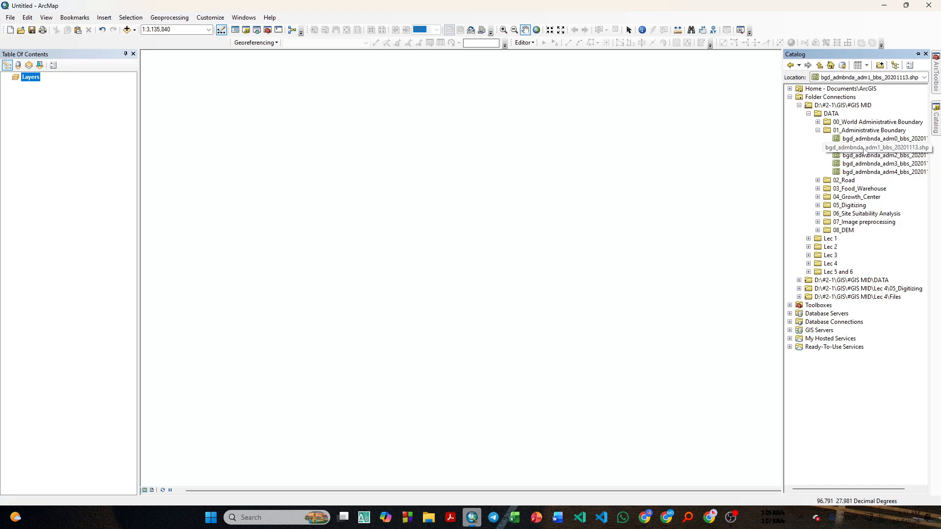
mouse_move(864, 151)
mouse_down()
mouse_move(230, 143)
mouse_move(118, 163)
mouse_up()
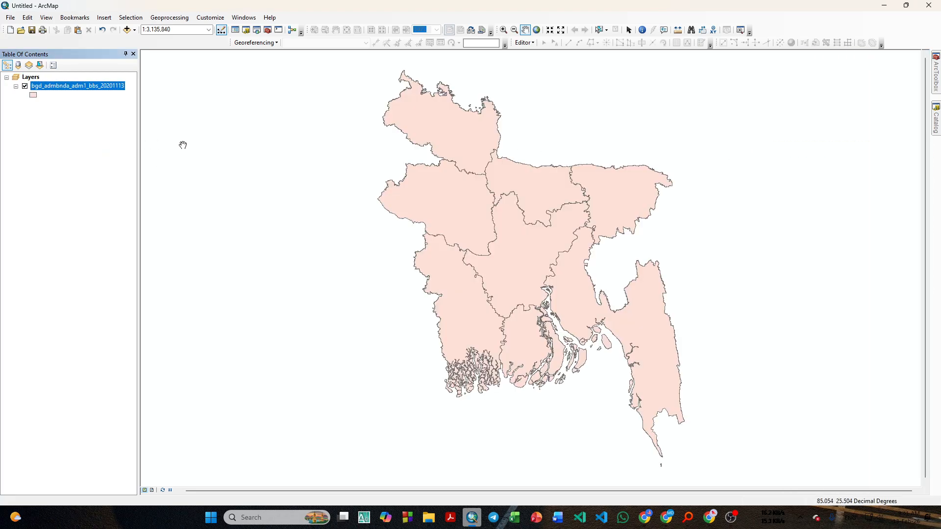
drag(597, 266, 563, 266)
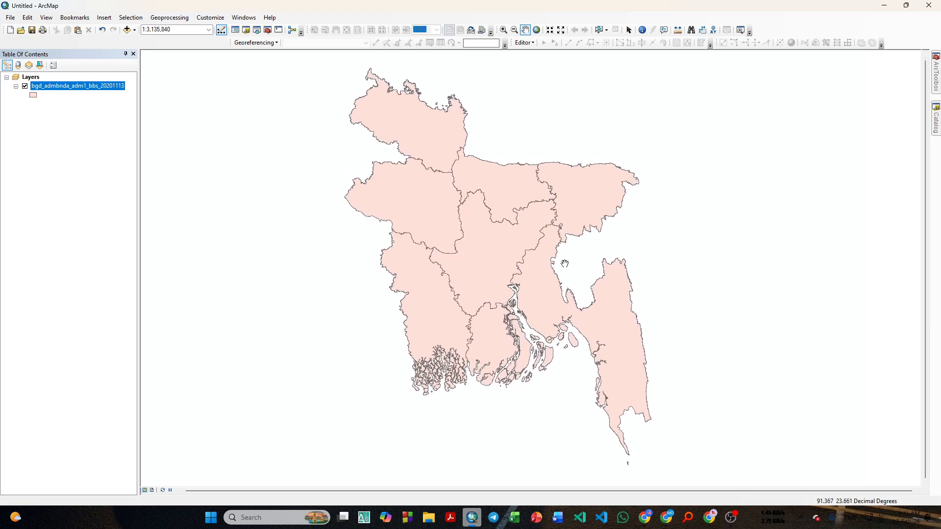
Open the attribute table of the bgd_admbnda_adm1_bbs_20201113 layer and select the Dhaka record
right_click(53, 88)
click(89, 111)
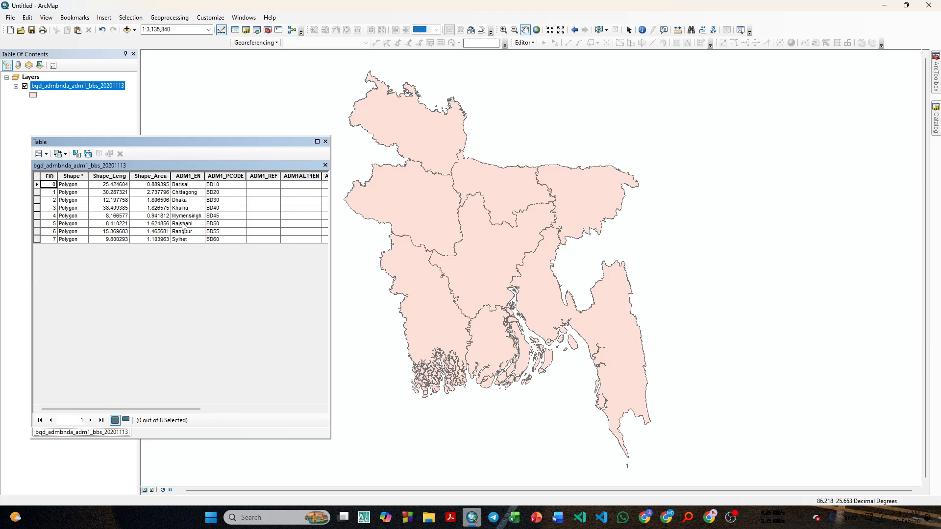
click(36, 200)
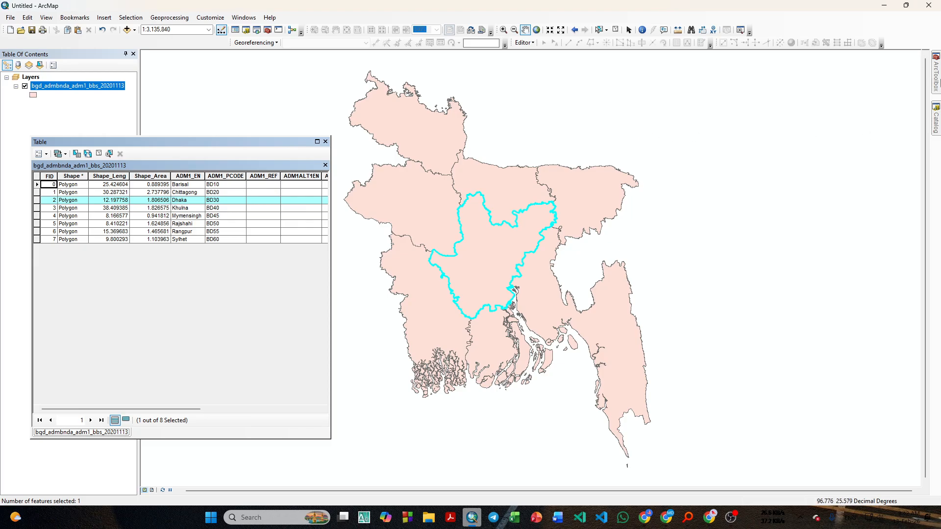
click(936, 85)
click(790, 82)
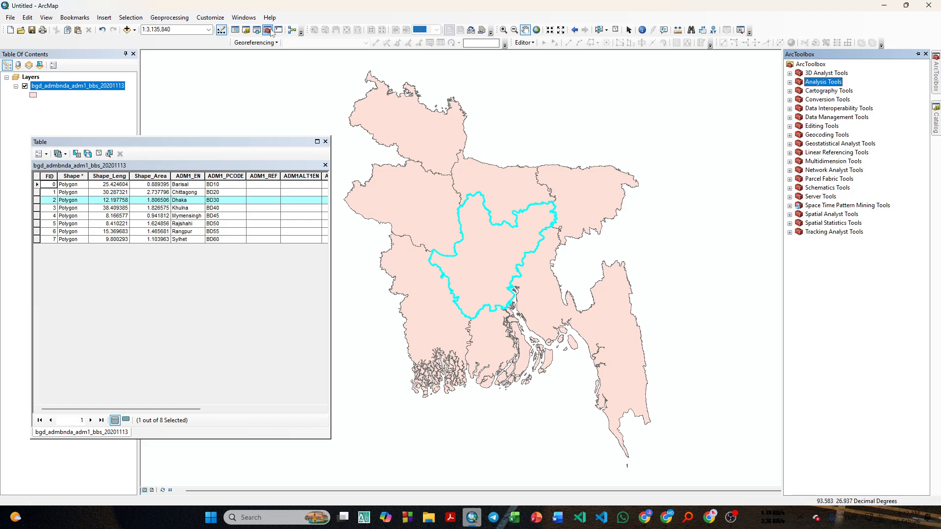
click(790, 82)
click(799, 91)
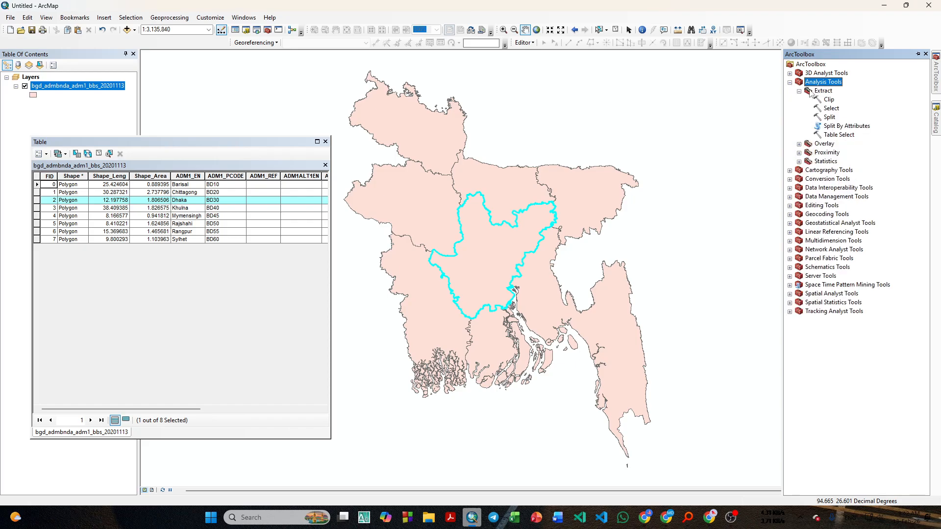
double_click(831, 108)
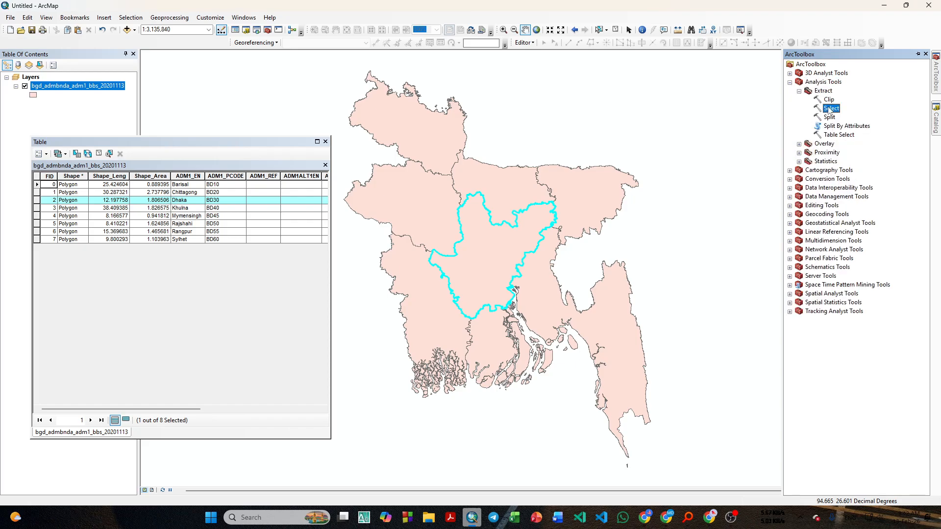
drag(652, 108, 781, 100)
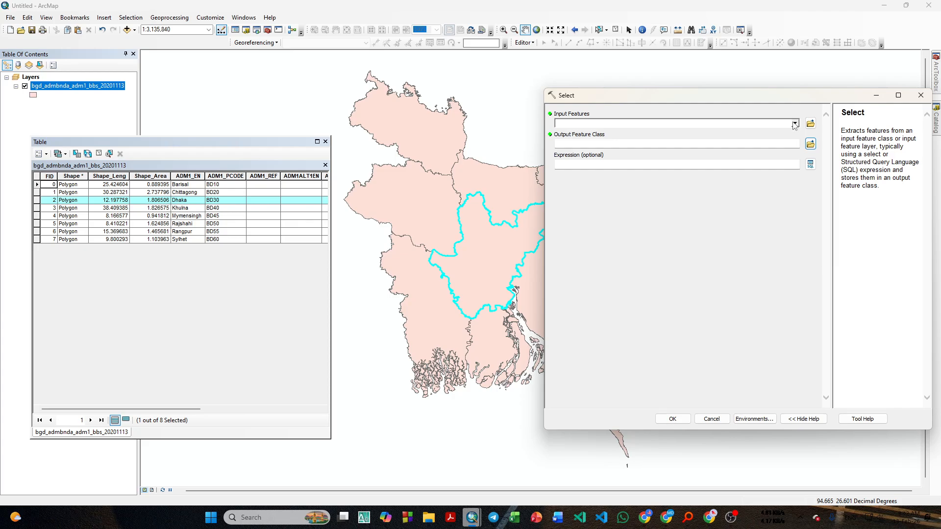
click(794, 123)
click(657, 132)
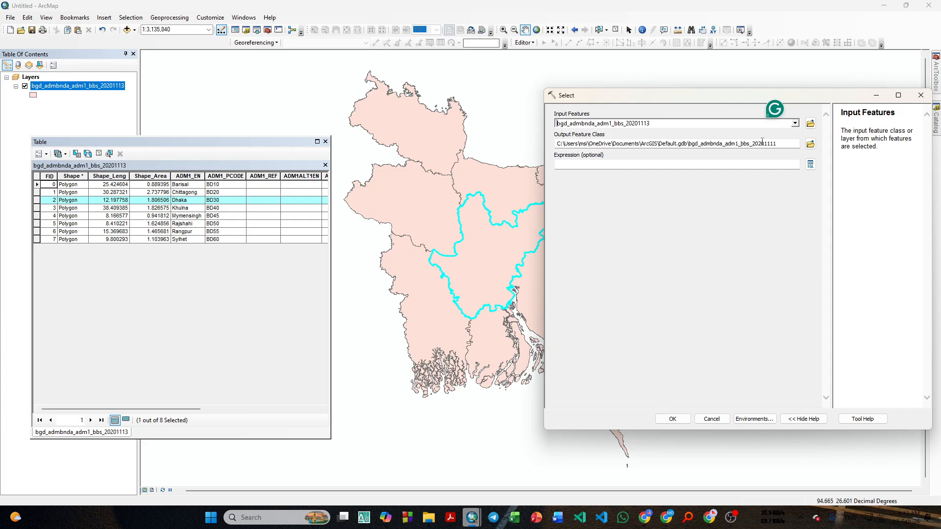
drag(782, 145, 695, 144)
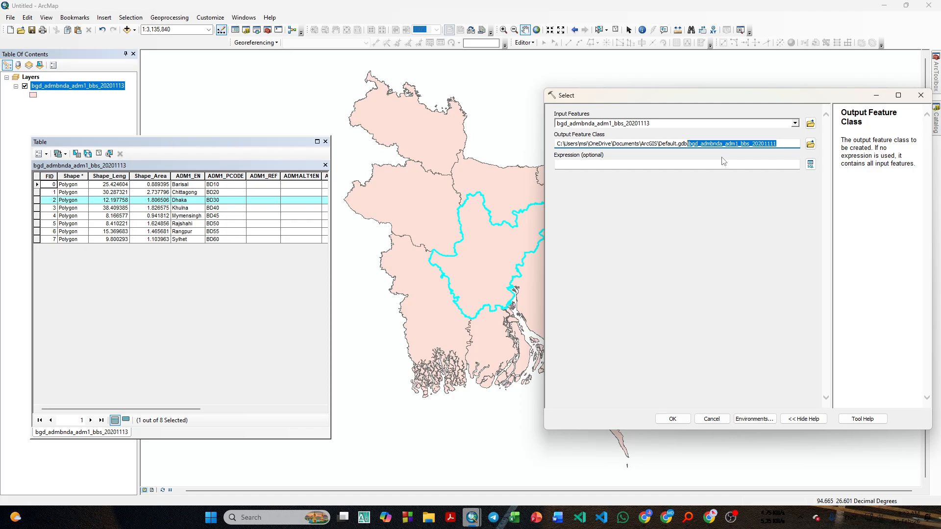
text(Dhak)
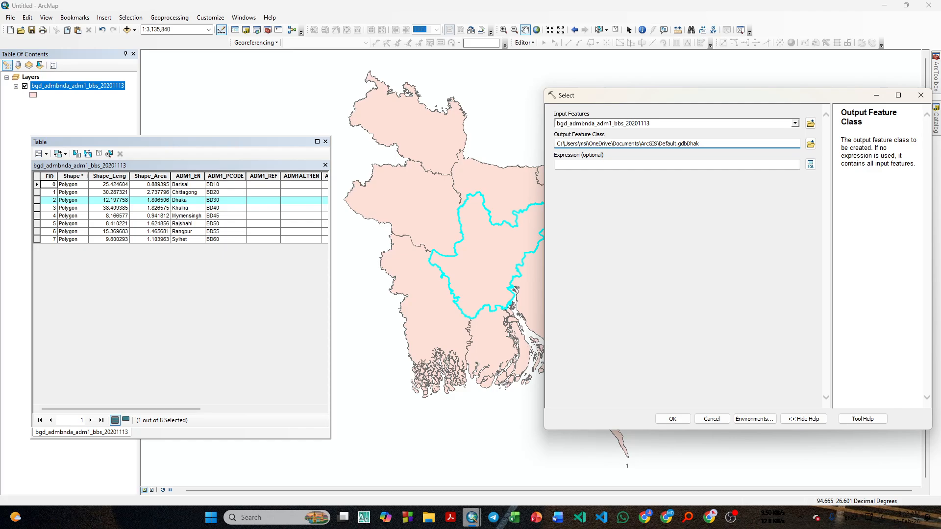
click(920, 95)
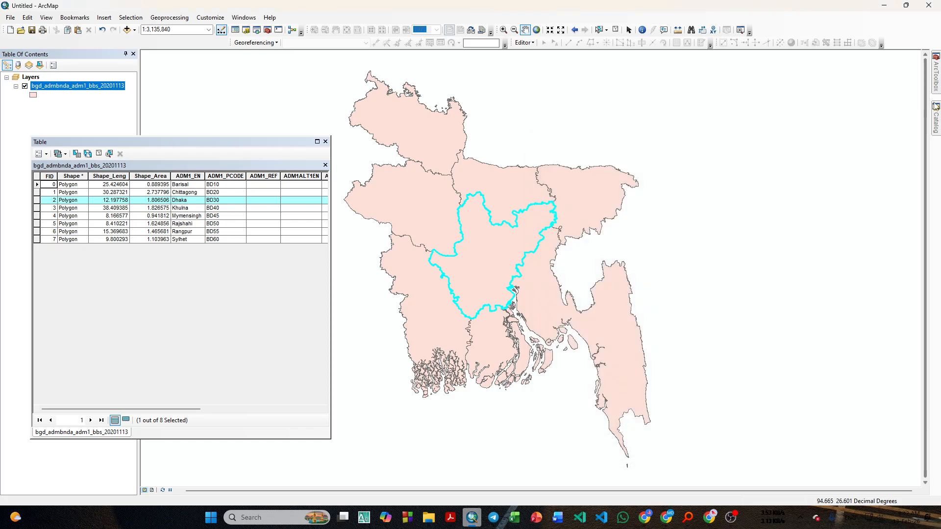
Start the Select analysis tool with bgd_admbnda_adm1_bbs_20201113 as input features and name the output feature class Dhaka_Division
mouse_move(935, 74)
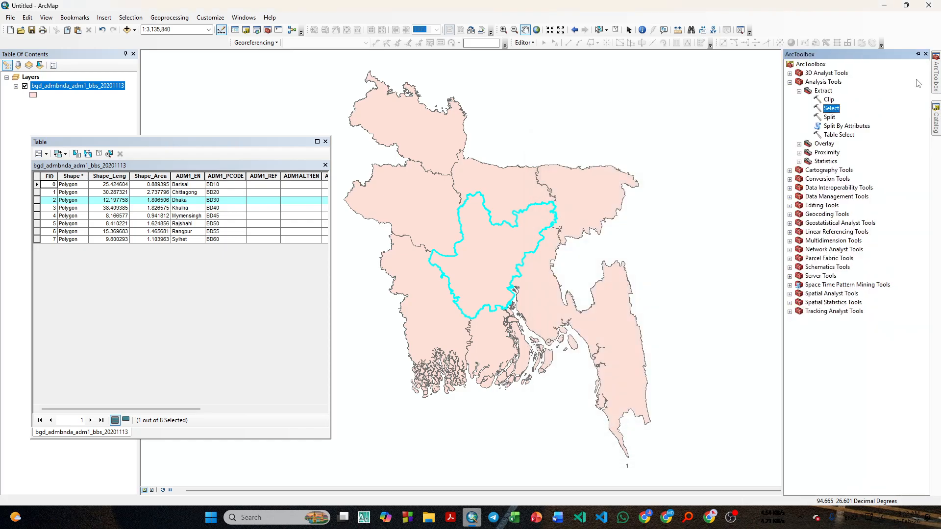
double_click(833, 108)
click(793, 123)
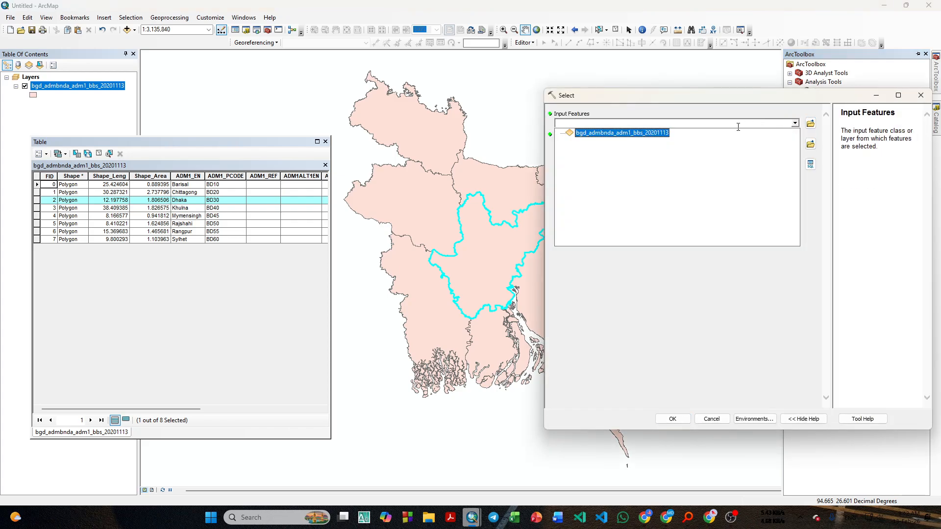
click(647, 139)
drag(791, 145, 690, 152)
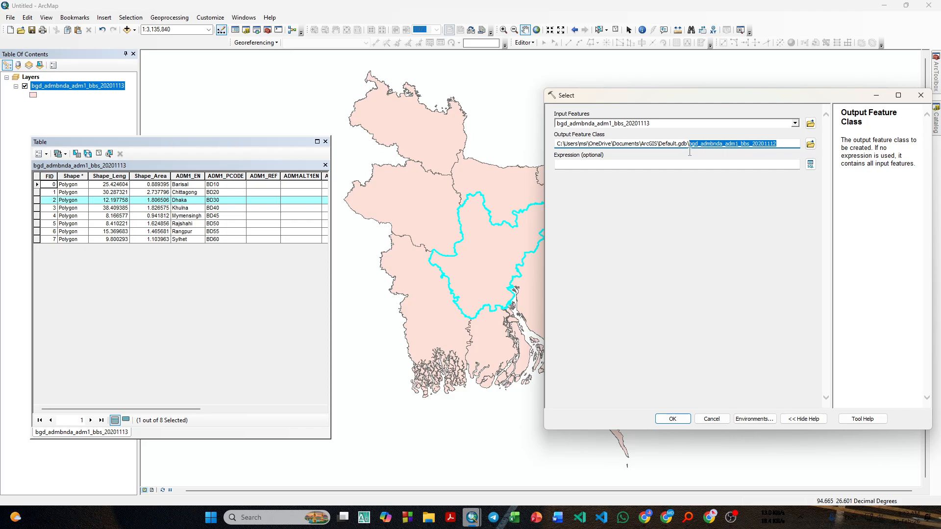
text(Dhak)
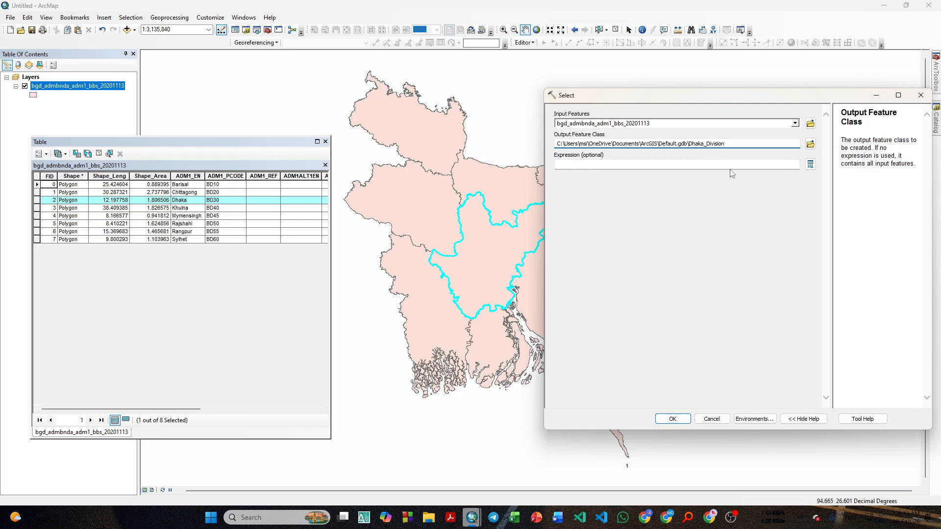
Change the output feature class name to Dhaka_Division_Area
click(811, 165)
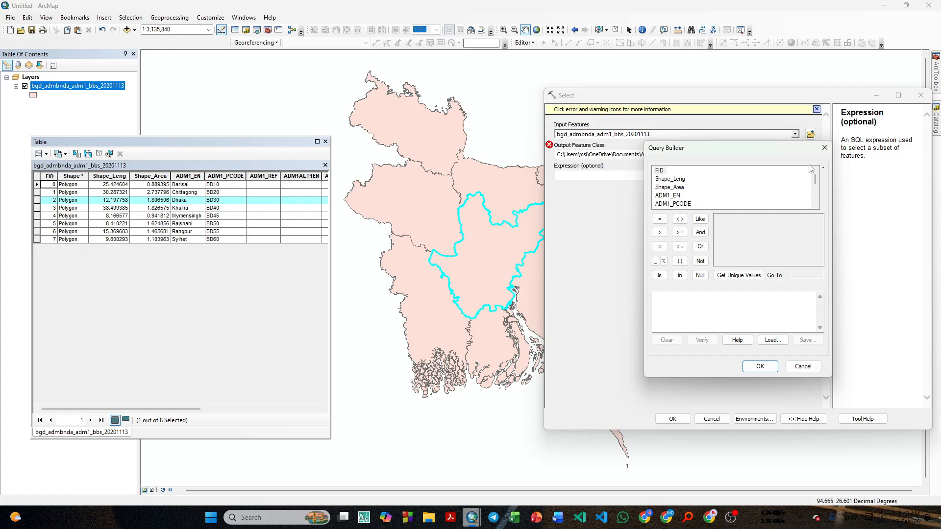
click(824, 148)
click(741, 154)
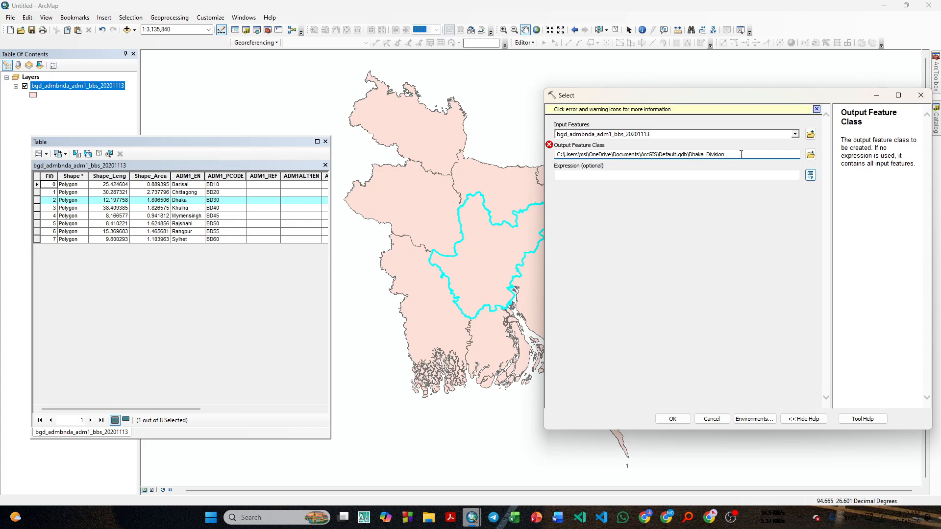
text(_Area)
Begin the selection expression in the Query Builder with the ADM1_EN field
click(810, 175)
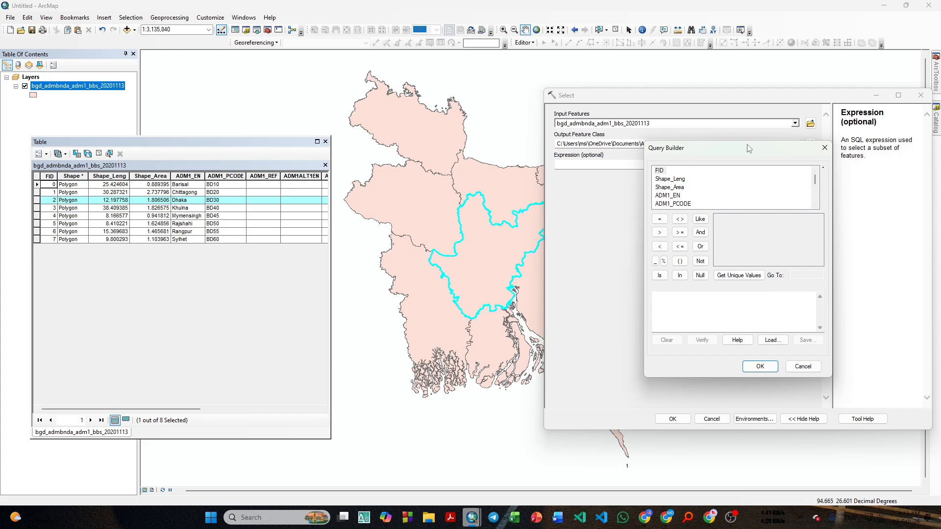
drag(745, 147, 662, 171)
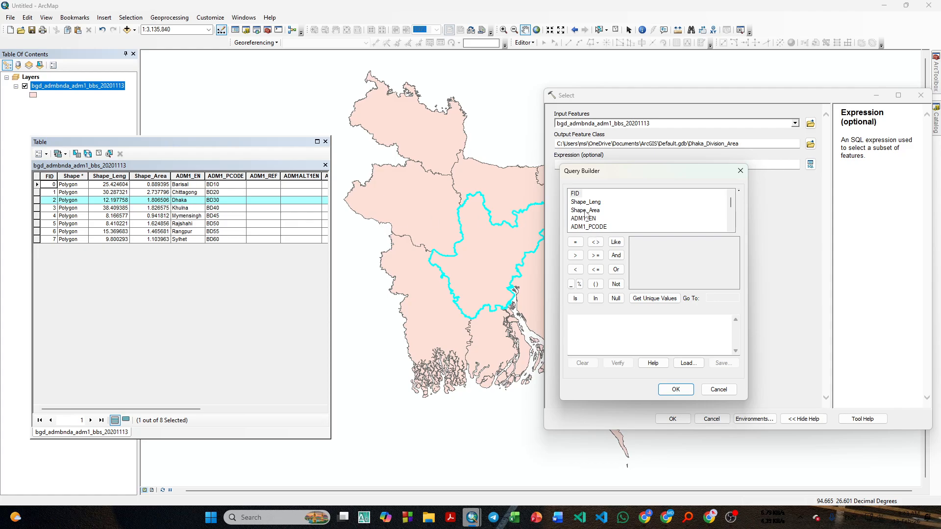
scroll(592, 219, down, 1)
scroll(592, 220, up, 1)
scroll(593, 216, down, 1)
scroll(593, 216, up, 1)
scroll(600, 216, down, 1)
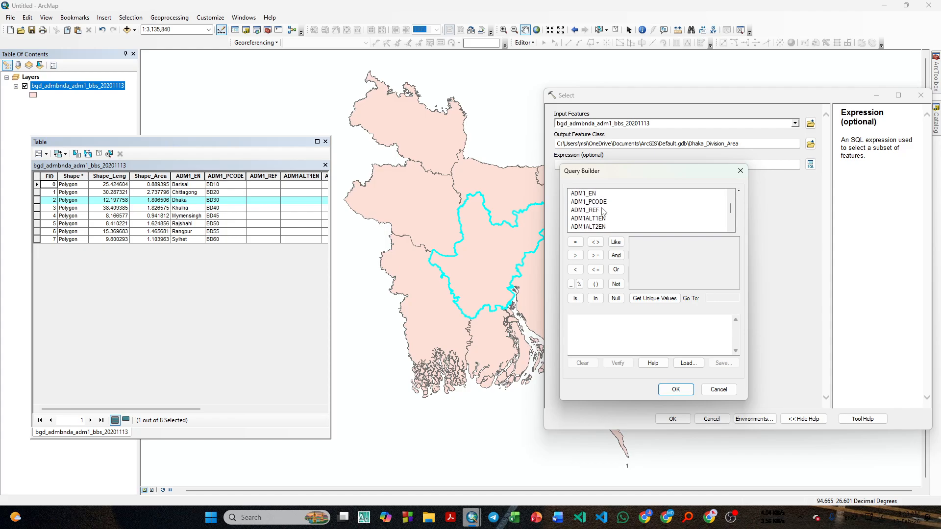
scroll(596, 201, up, 1)
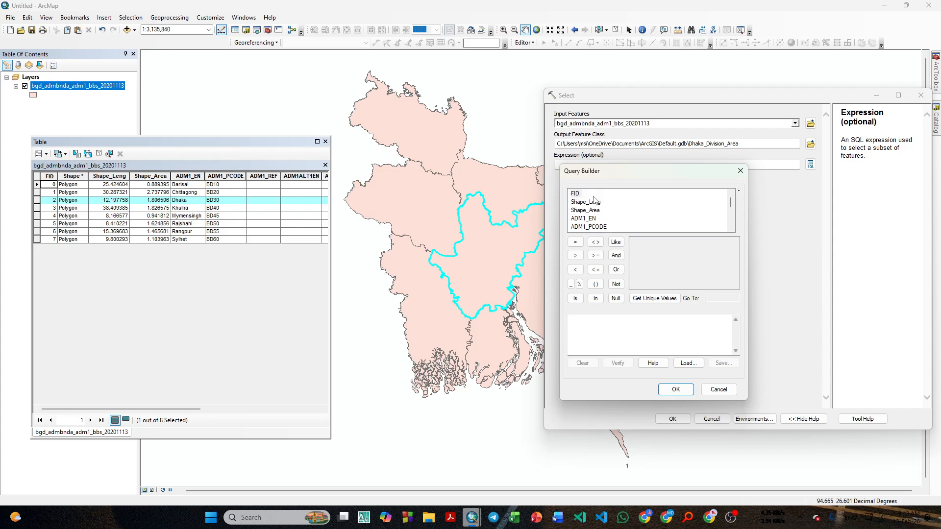
click(581, 219)
double_click(581, 219)
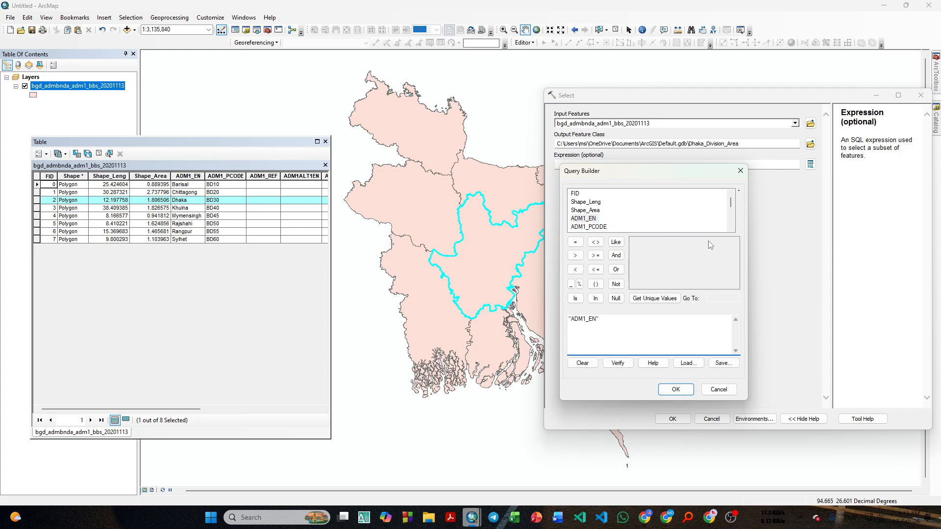
Complete the expression as "ADM1_EN" = 'Dhaka' using the field's unique values and run the Select tool
click(576, 242)
click(665, 300)
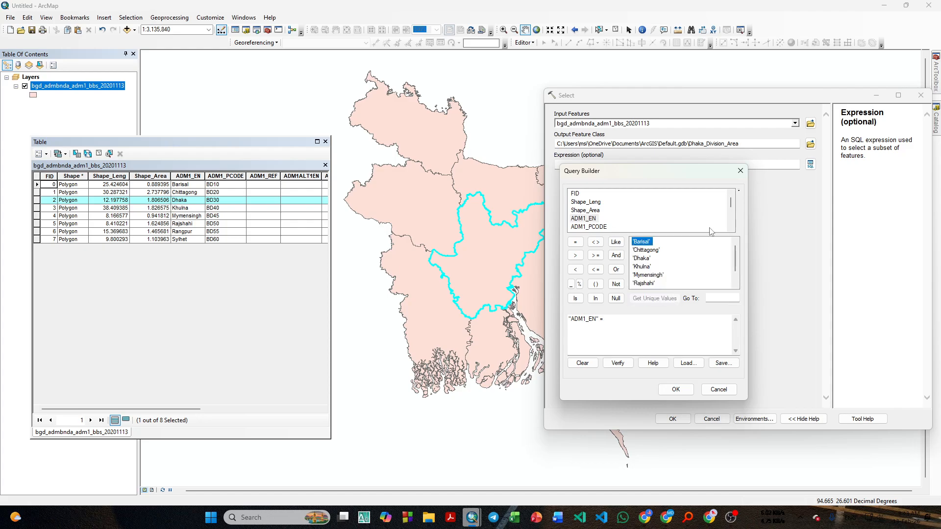
scroll(657, 255, down, 1)
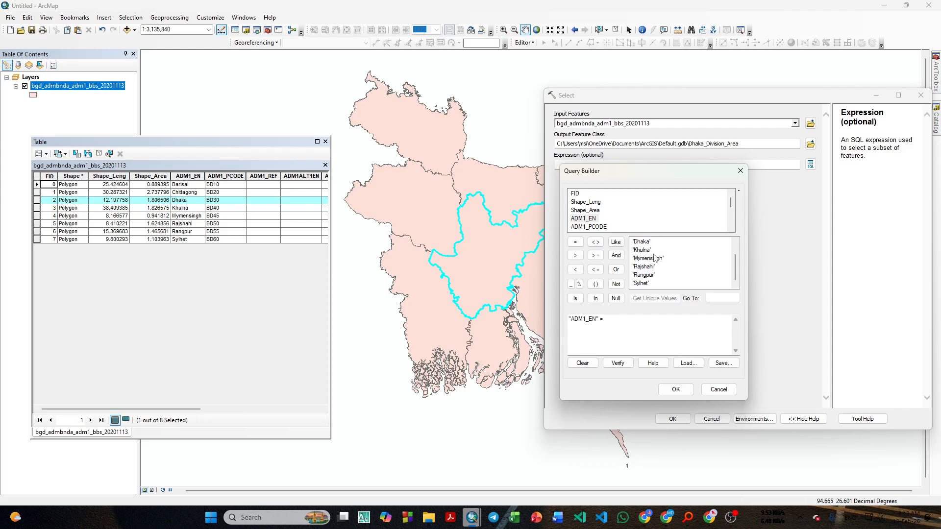
scroll(654, 259, up, 1)
click(640, 258)
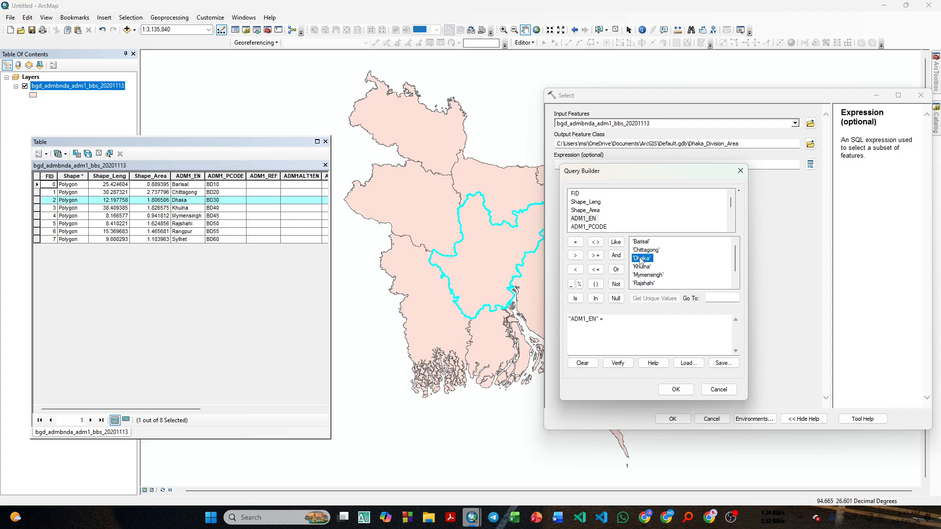
double_click(640, 259)
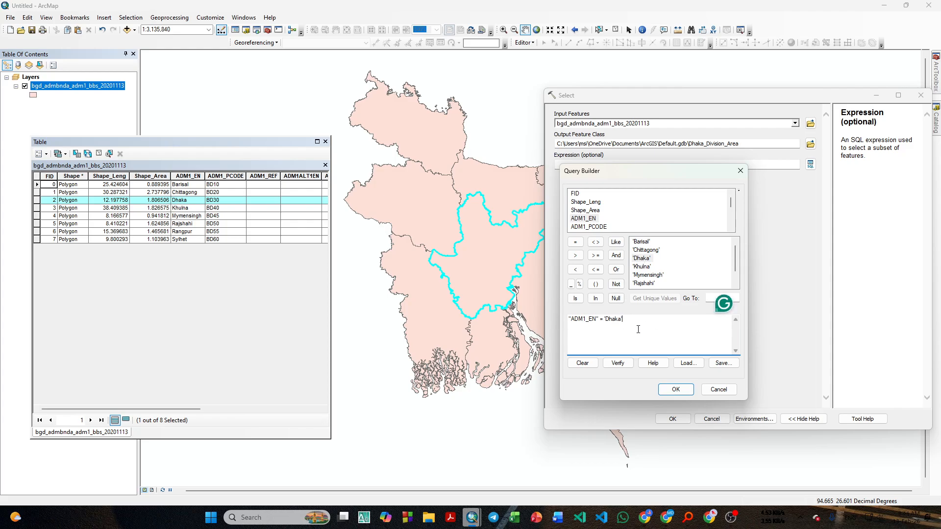
click(676, 389)
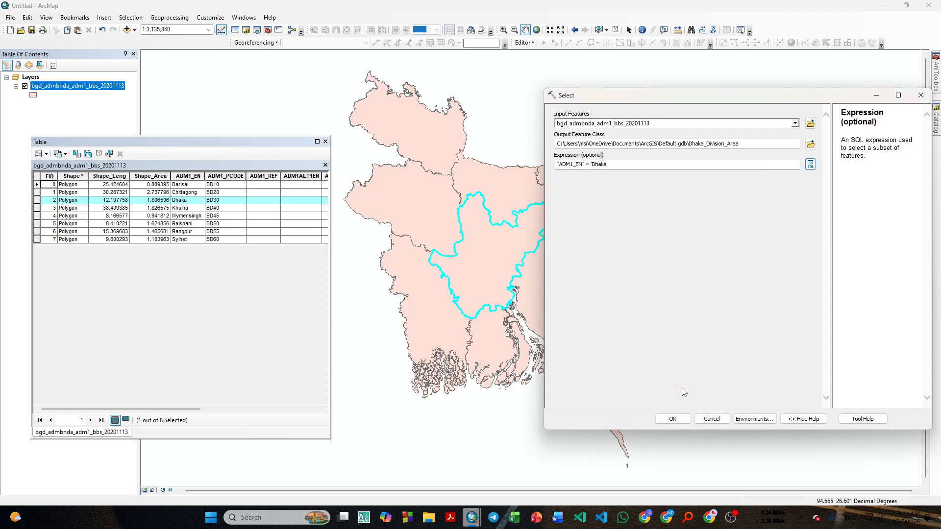
click(672, 419)
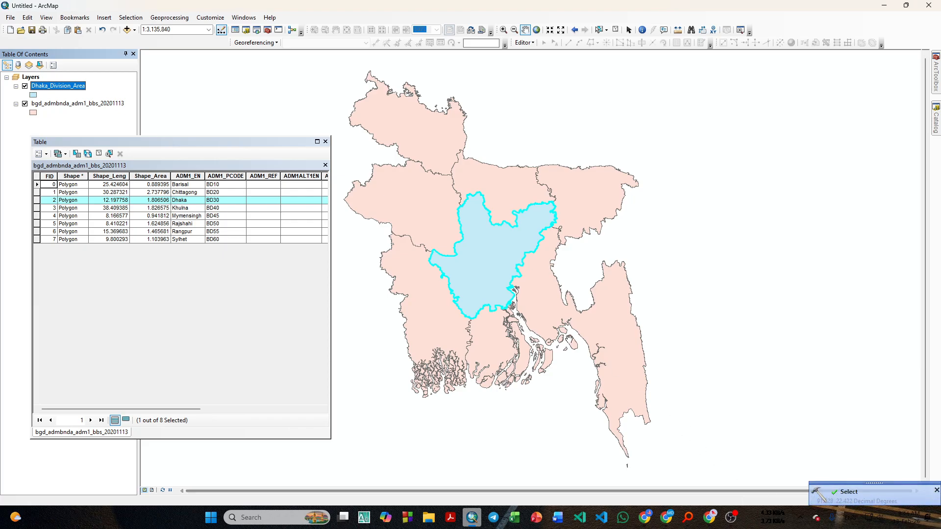
Close the attribute table and hide the bgd_admbnda_adm1_bbs_20201113 layer to inspect Dhaka_Division_Area on its own
click(325, 142)
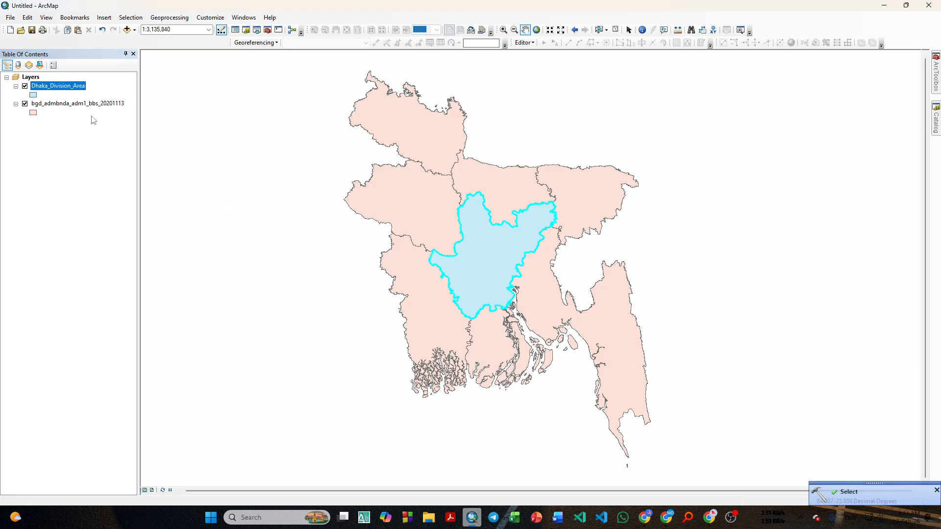
ctrl+click(27, 109)
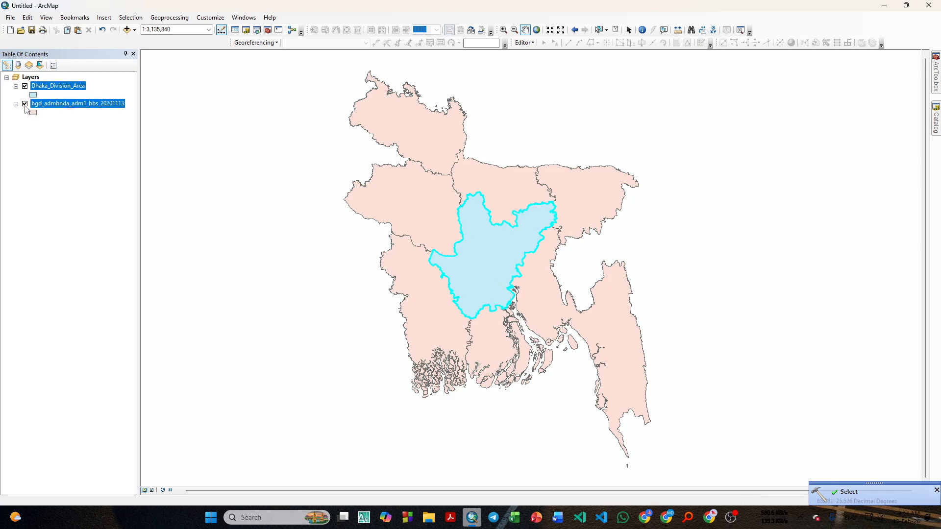
click(25, 104)
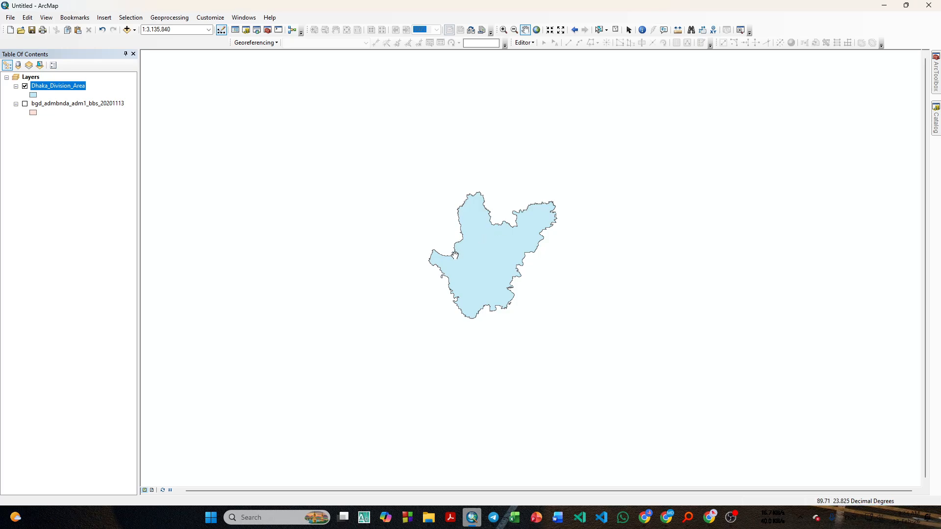
scroll(454, 255, down, 2)
mouse_move(396, 186)
mouse_down()
mouse_move(352, 185)
mouse_move(407, 191)
mouse_up()
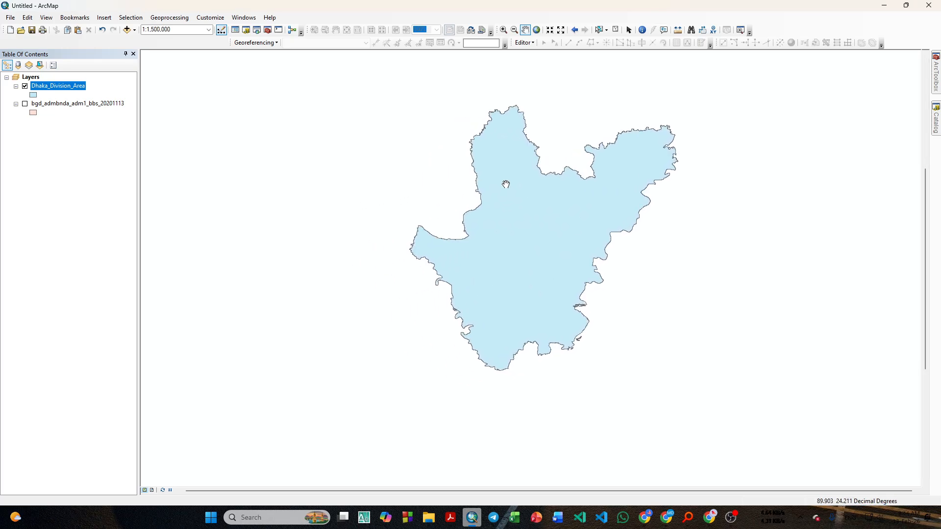
Show the bgd_admbnda_adm1_bbs_20201113 layer again and clear its selected features from the attribute table
click(25, 104)
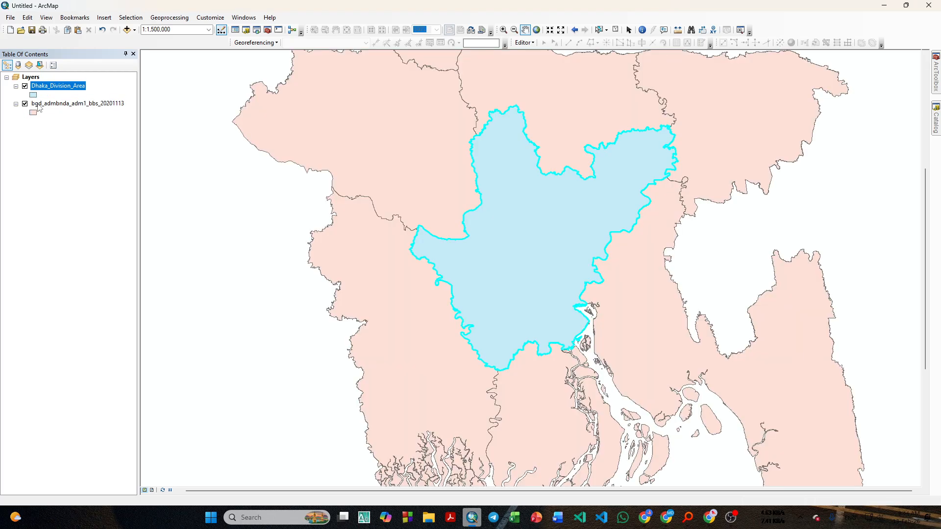
right_click(40, 104)
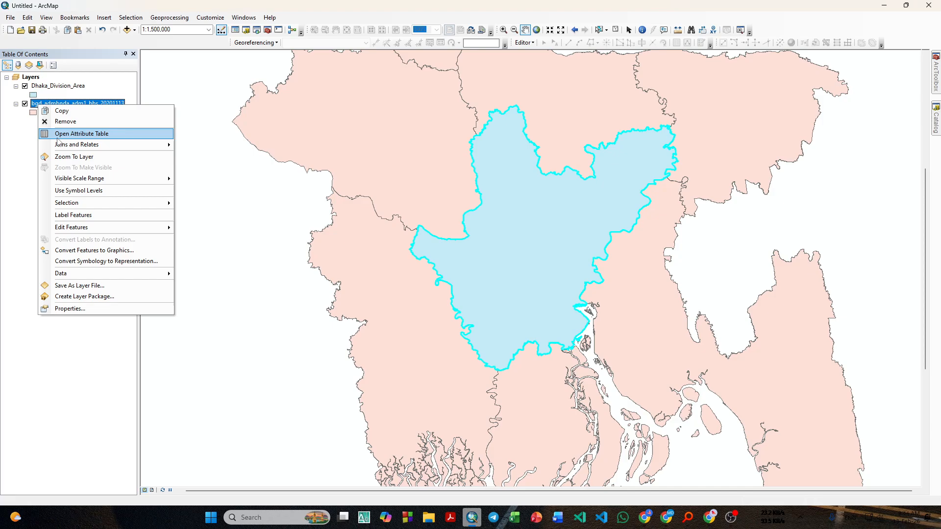
click(55, 129)
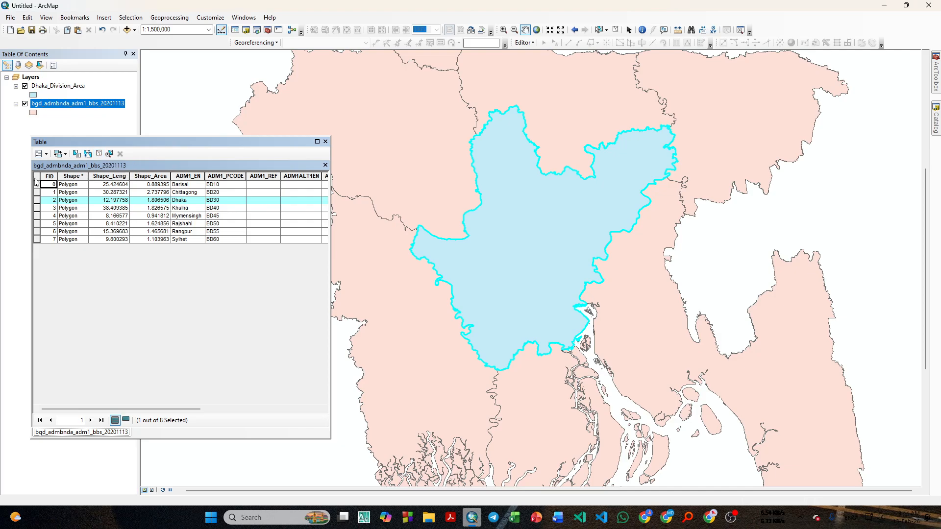
click(36, 180)
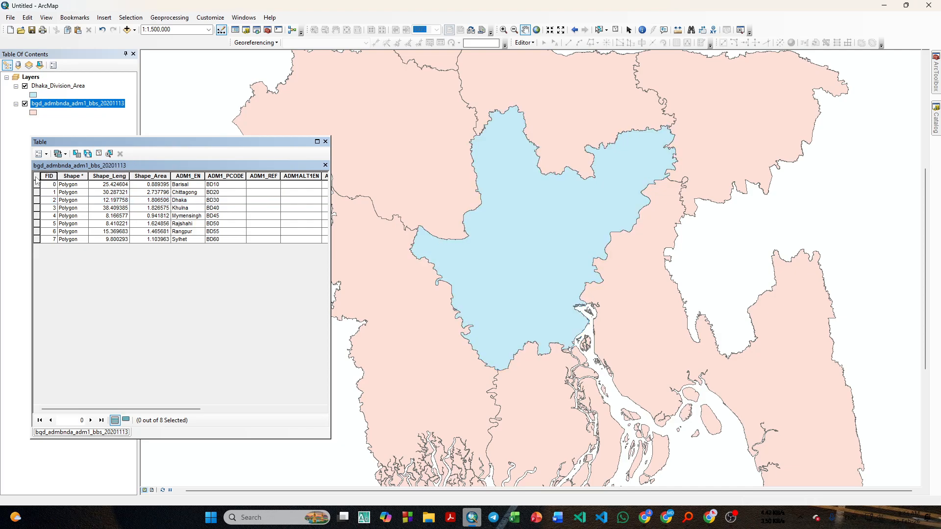
click(37, 201)
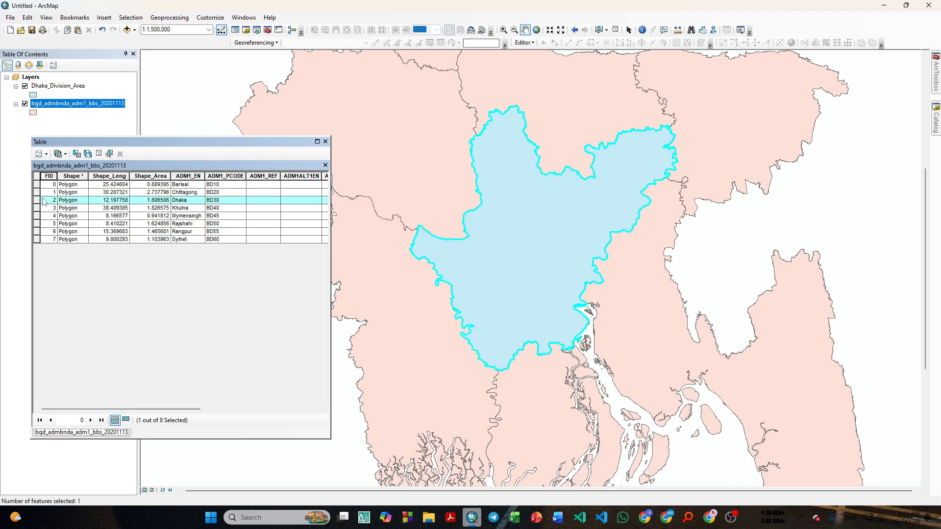
click(98, 154)
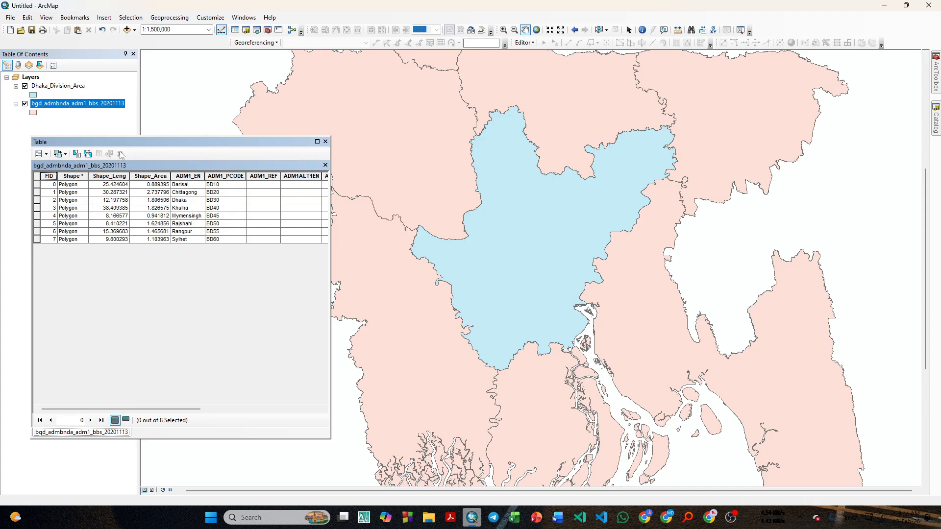
click(325, 142)
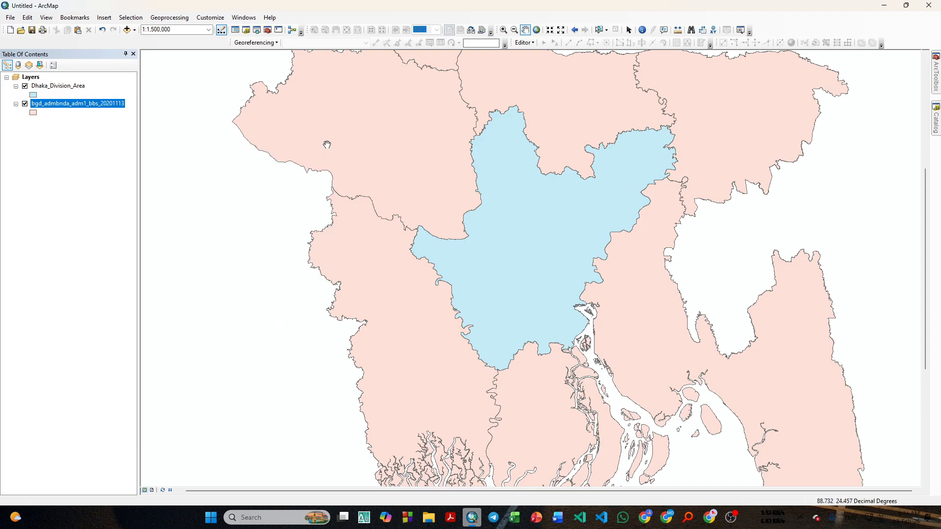
Hide the bgd_admbnda_adm1_bbs_20201113 layer to examine only the extracted Dhaka_Division_Area polygon
click(25, 104)
drag(565, 259, 492, 270)
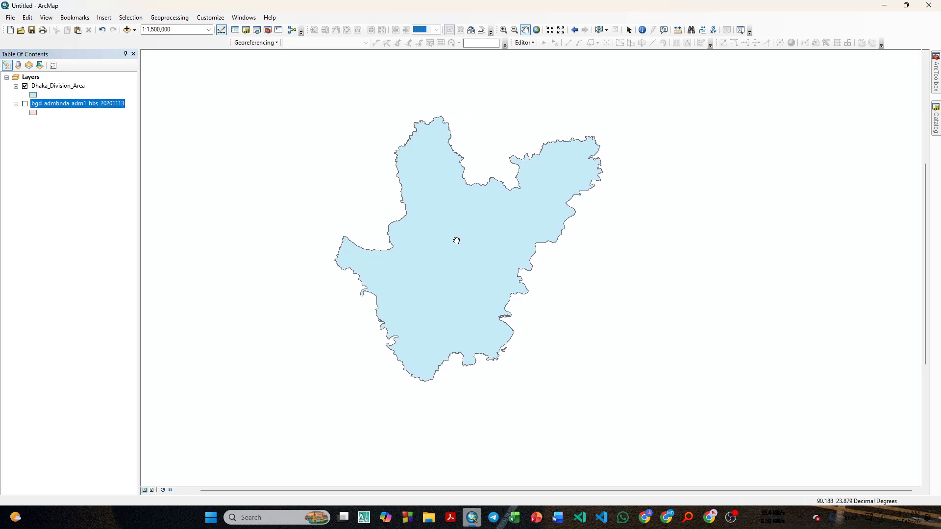
drag(456, 240, 506, 237)
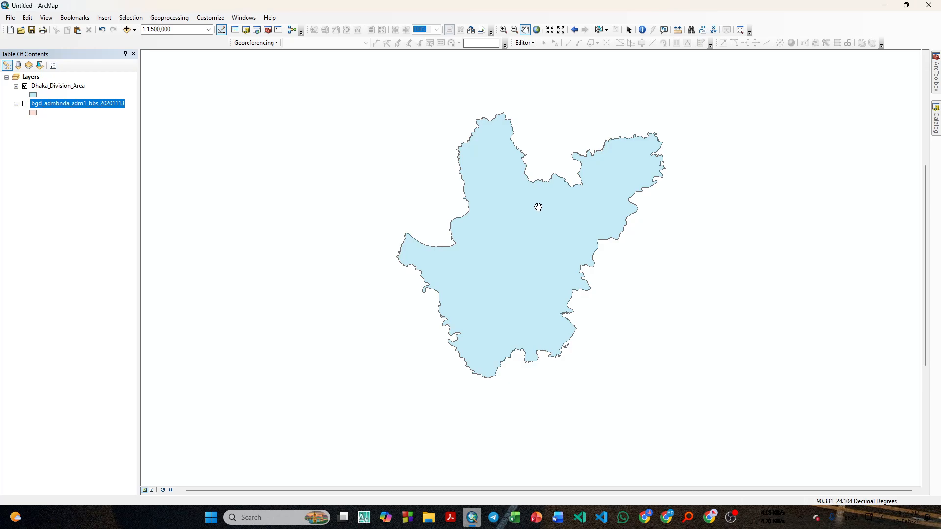
mouse_move(937, 73)
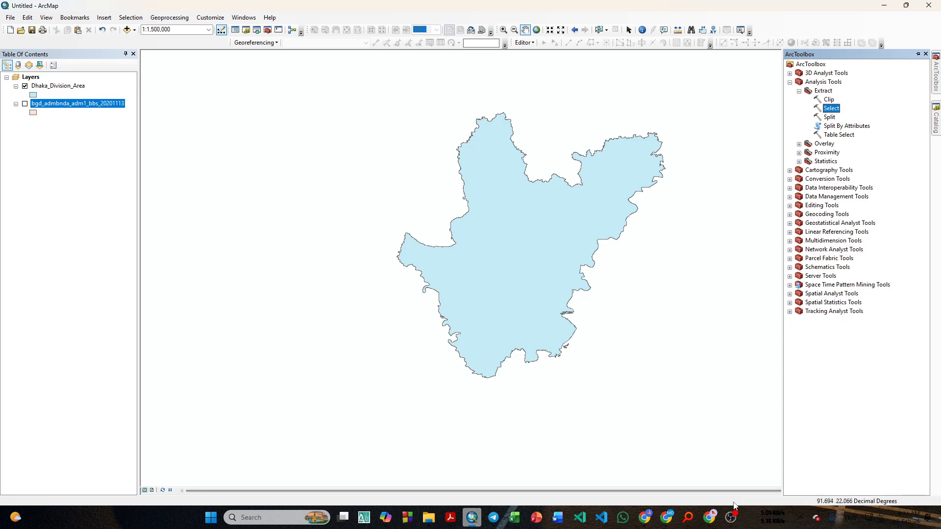
click(730, 517)
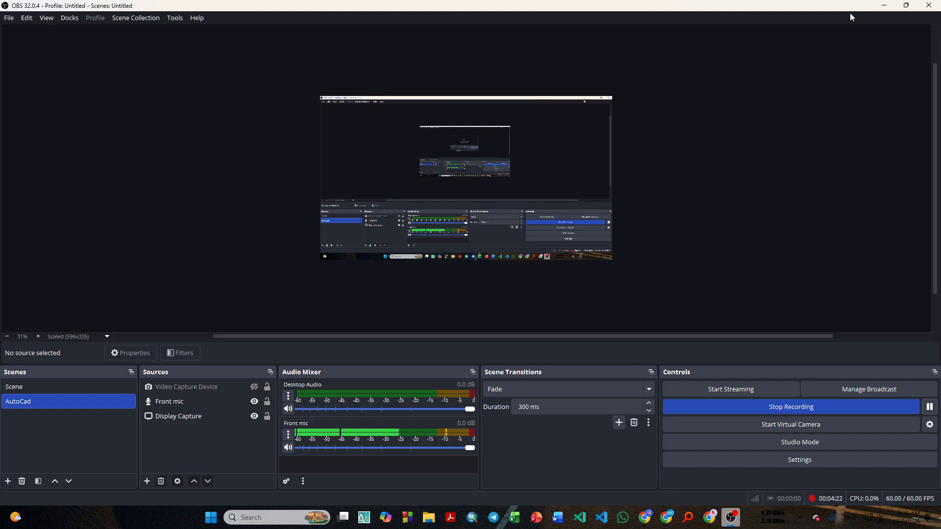
click(884, 5)
drag(373, 255, 414, 238)
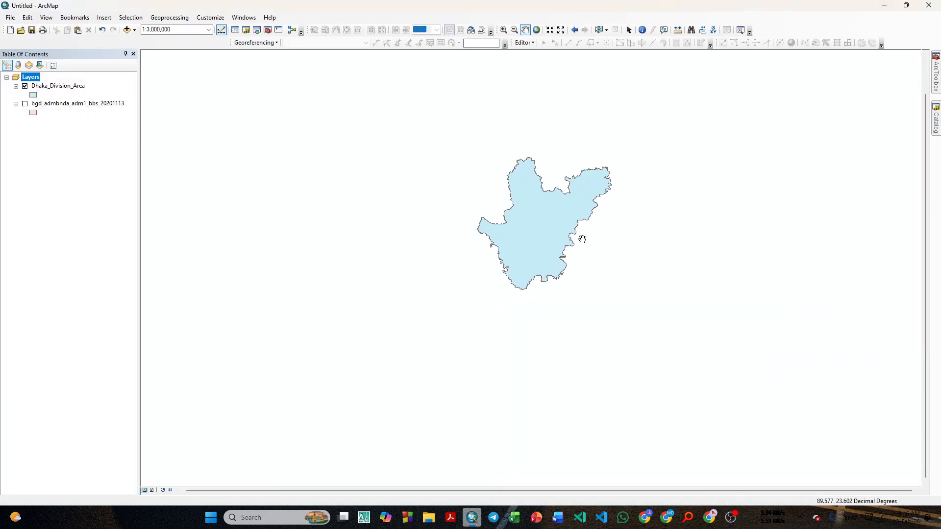
drag(582, 238, 435, 269)
scroll(355, 257, up, 1)
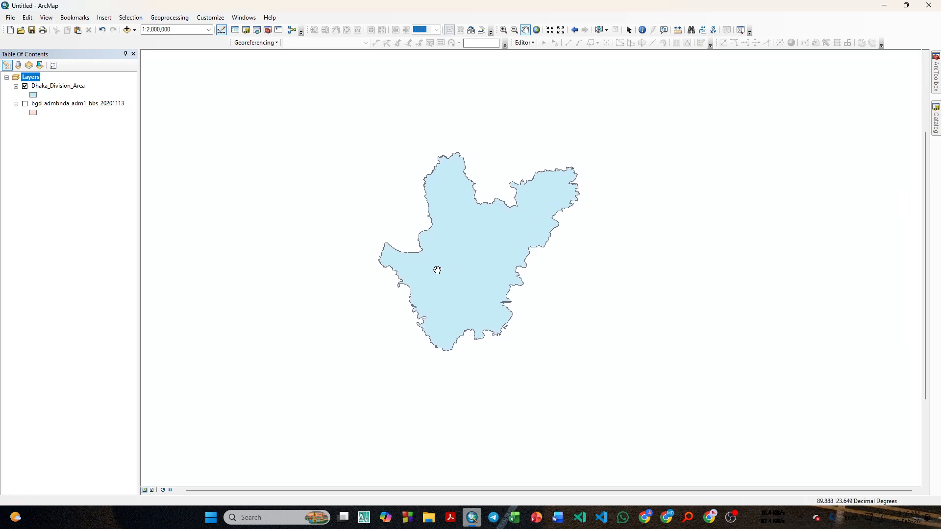
scroll(384, 310, up, 1)
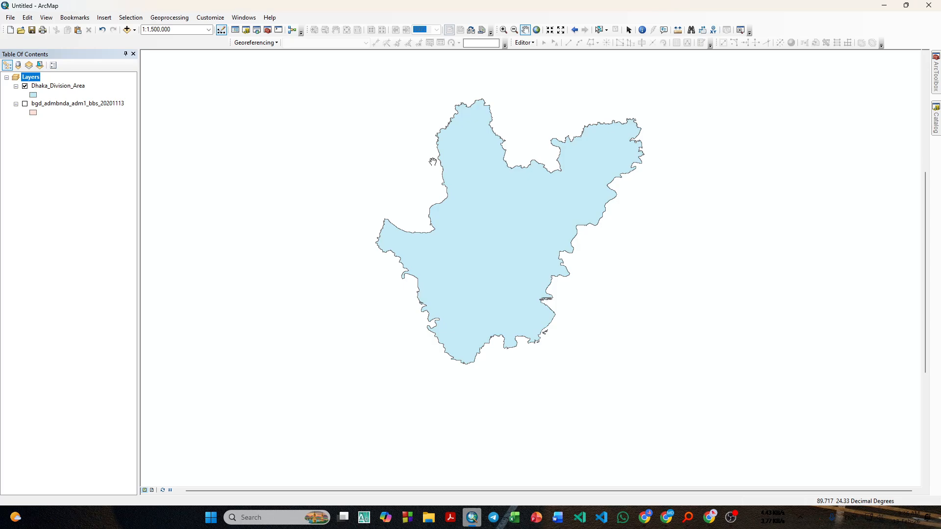
drag(486, 179, 480, 203)
drag(513, 238, 512, 228)
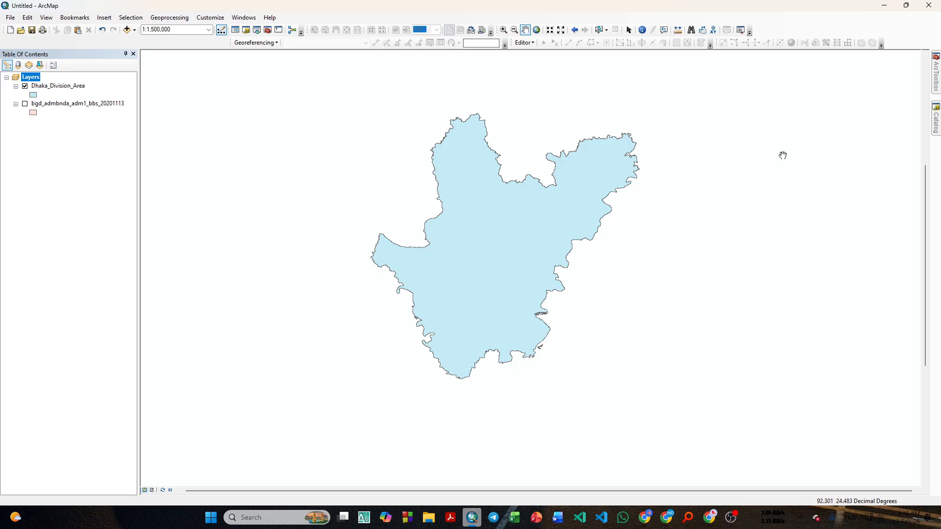
Add Food_Warehouse_Bangldesh.shp from the 03_Food_Warehouse data folder to the map layers
click(936, 129)
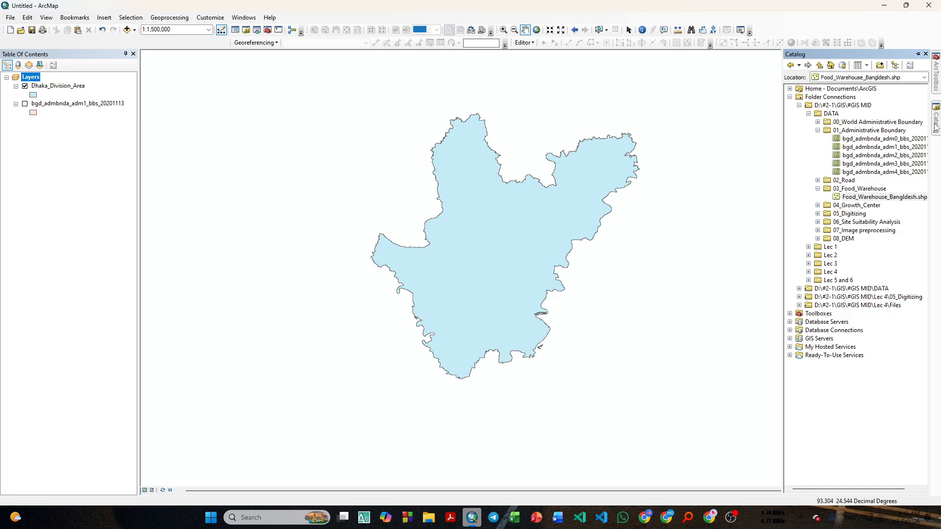
click(817, 189)
click(818, 181)
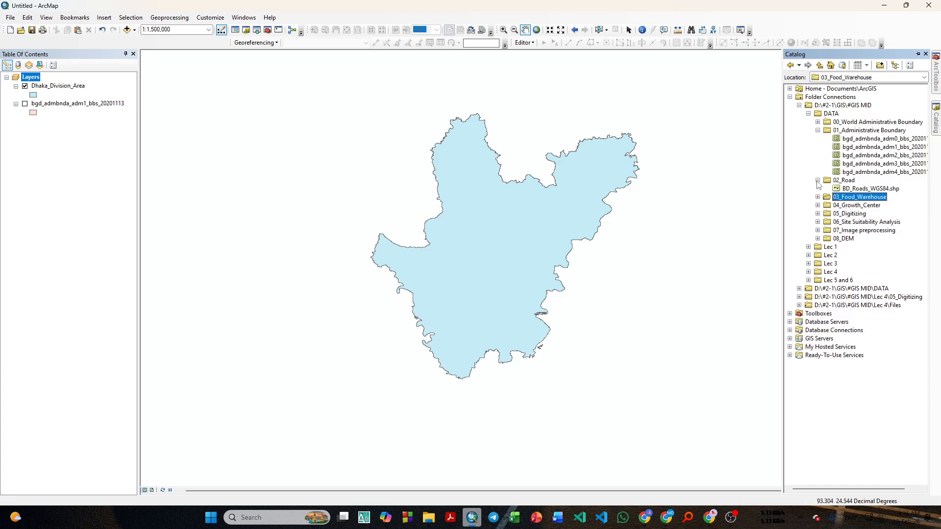
click(817, 180)
click(818, 197)
click(818, 197)
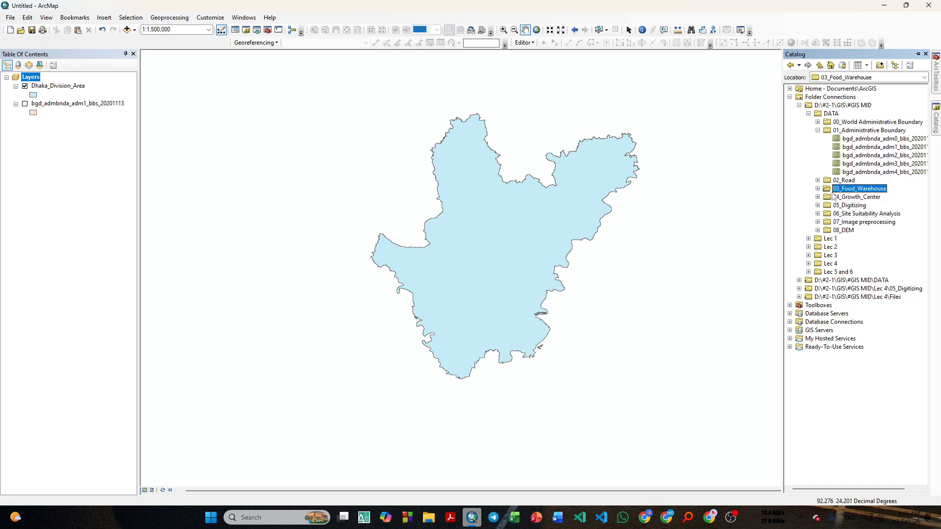
click(818, 189)
mouse_move(864, 200)
mouse_down()
mouse_move(386, 197)
mouse_move(124, 149)
mouse_move(88, 103)
mouse_up()
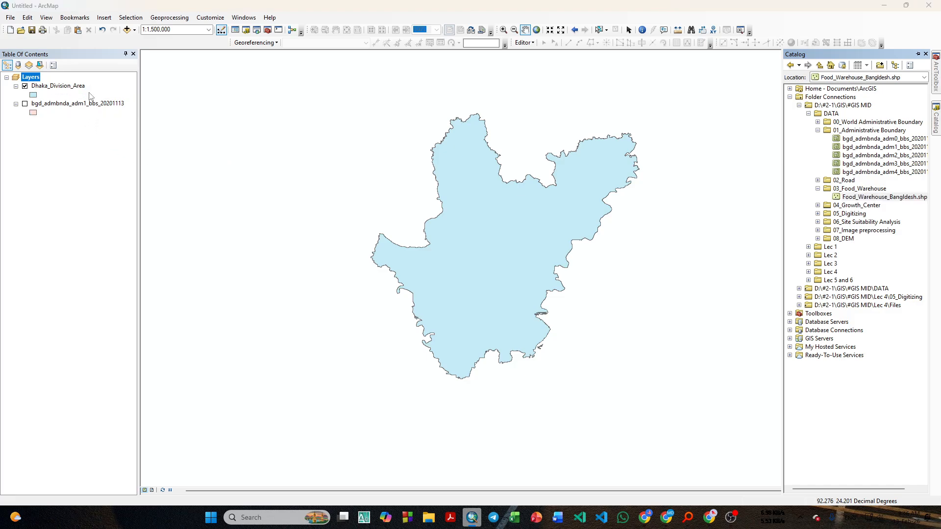
click(554, 342)
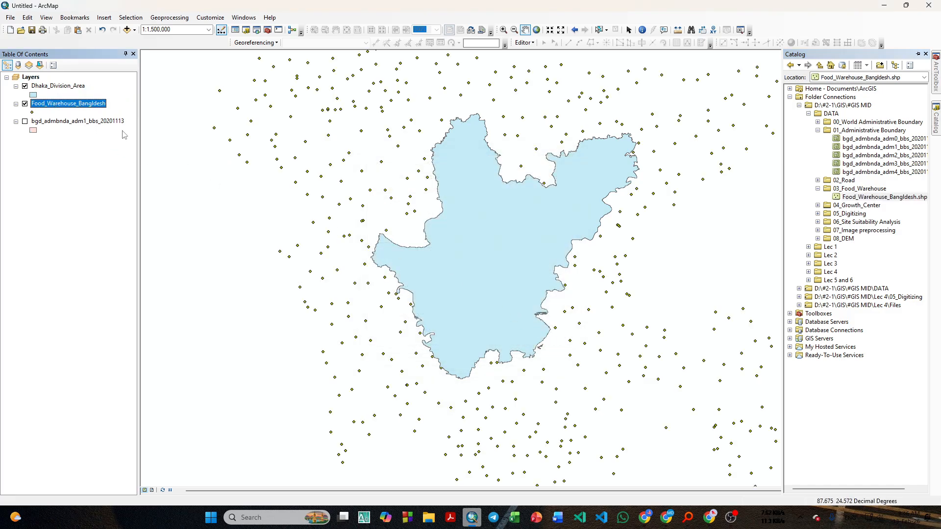
Display the bgd_admbnda_adm1_bbs_20201113 layer beneath the warehouse points across the whole country
click(25, 121)
scroll(343, 194, up, 2)
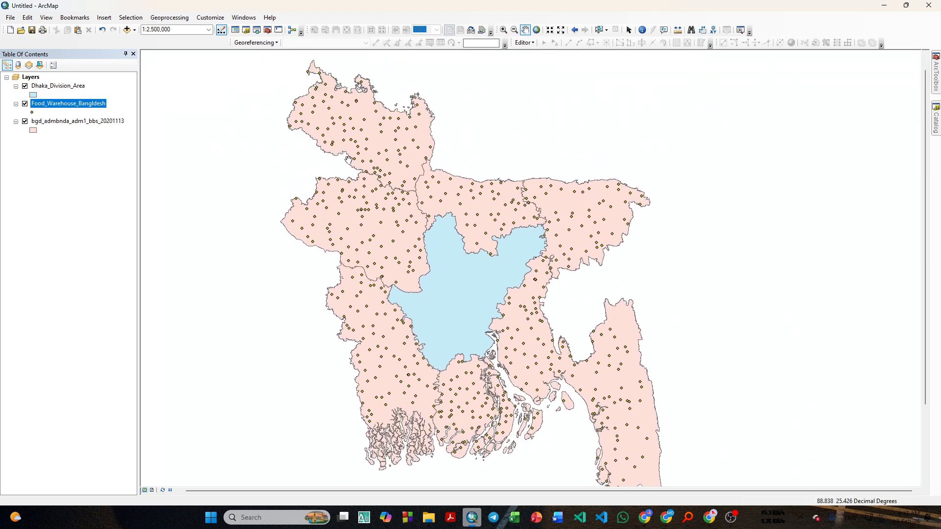
scroll(349, 160, up, 1)
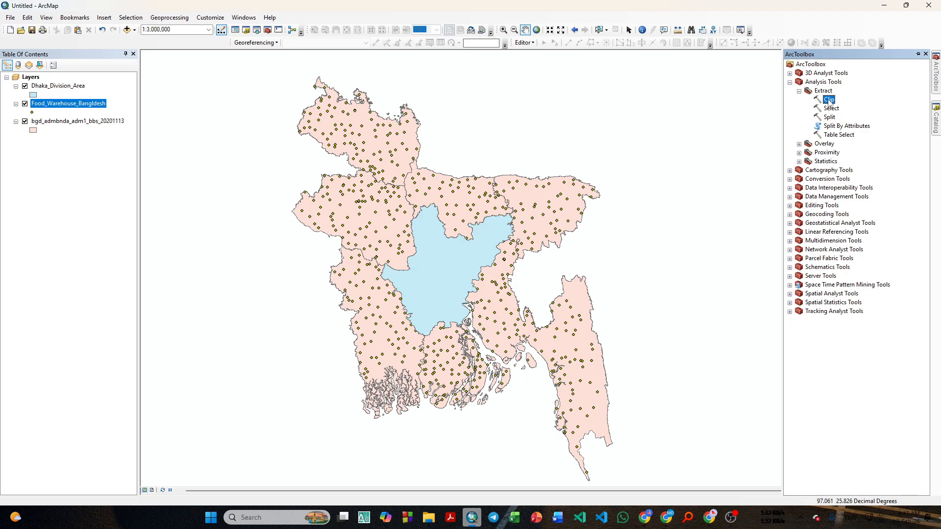
Start the Clip analysis tool with Food_Warehouse_Bangldesh as input features and Dhaka_Division_Area as clip features
double_click(829, 101)
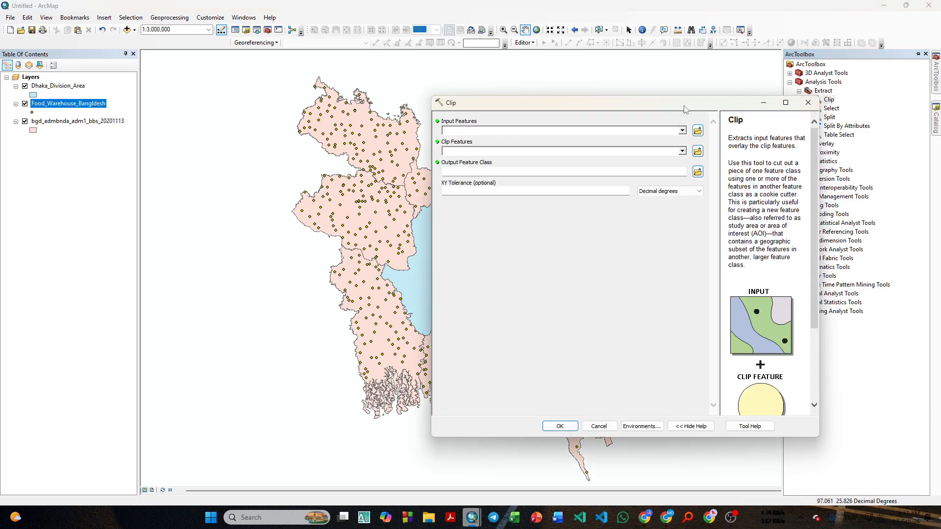
drag(685, 102, 731, 90)
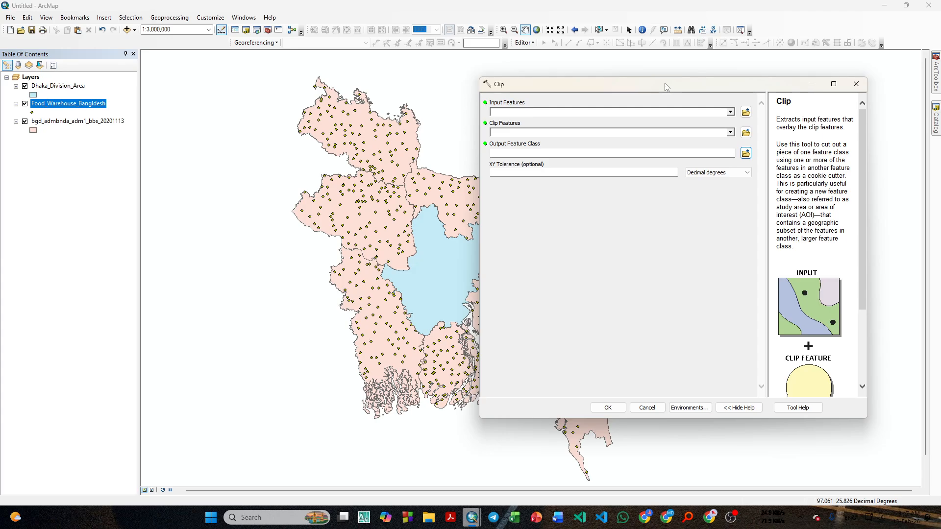
click(730, 111)
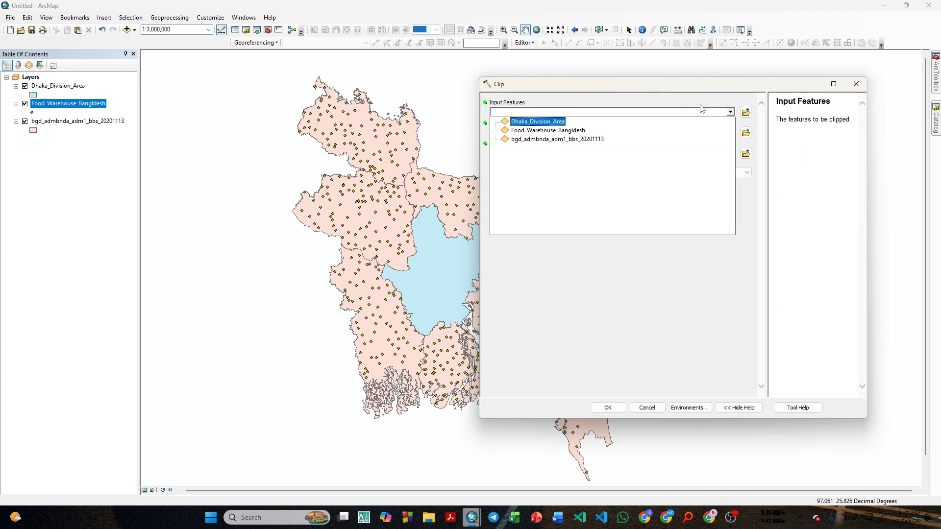
click(547, 131)
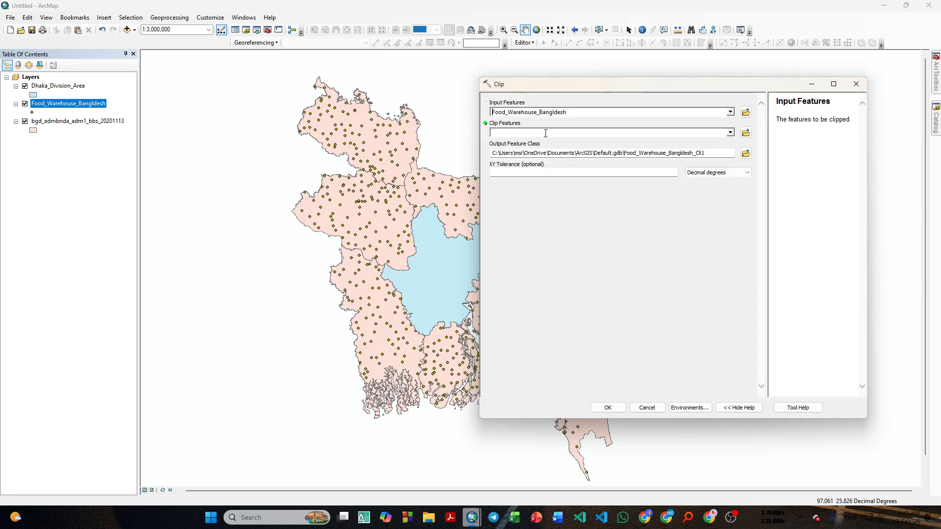
click(730, 132)
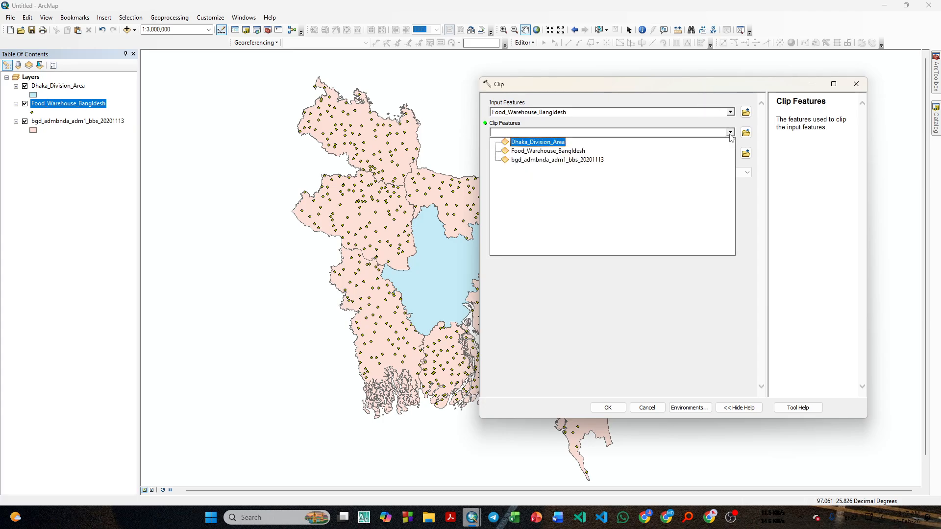
click(633, 87)
drag(653, 84, 698, 88)
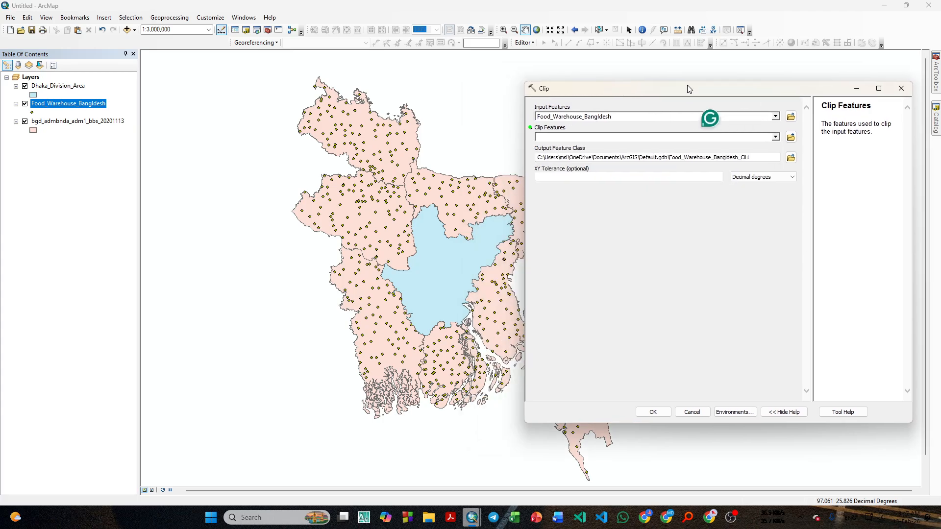
click(775, 140)
click(596, 148)
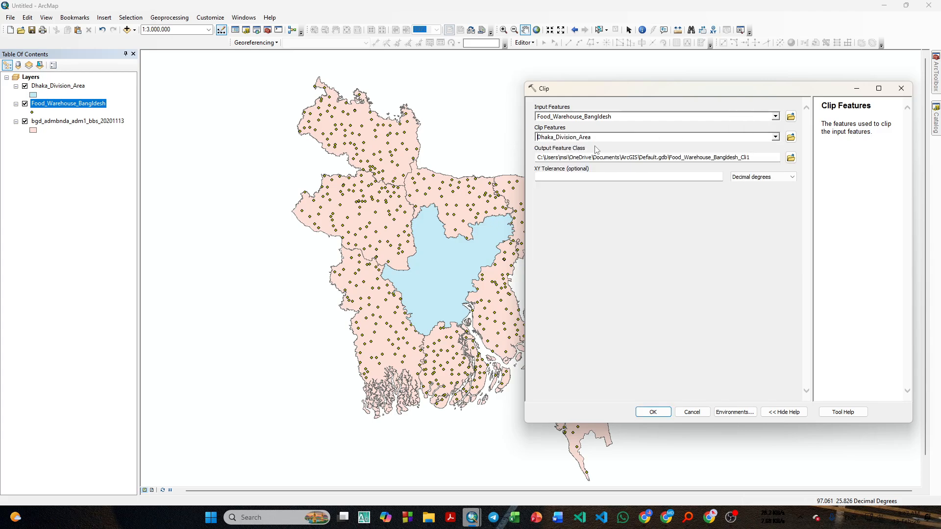
Name the output feature class Food_Warehouse_Dhaka_mnh and run the Clip tool
drag(757, 155, 709, 157)
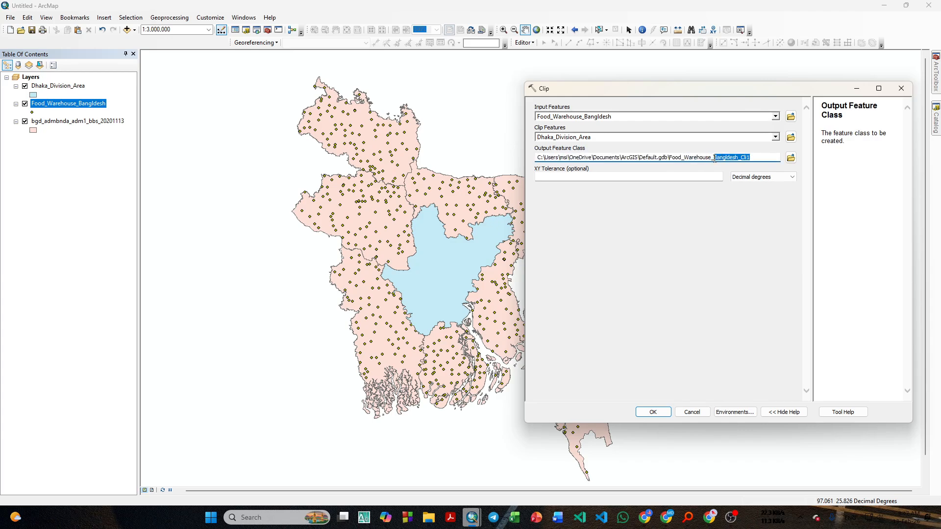
text(Dhaka_m)
click(733, 304)
click(652, 410)
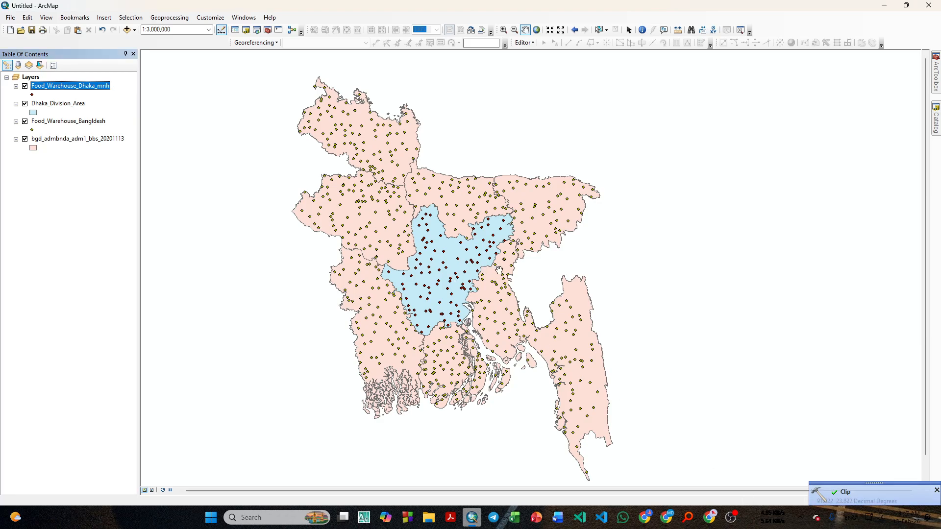
Hide the Food_Warehouse_Bangldesh and bgd_admbnda_adm1_bbs_20201113 layers, keeping the Dhaka division and its clipped warehouse points displayed
click(25, 121)
click(25, 138)
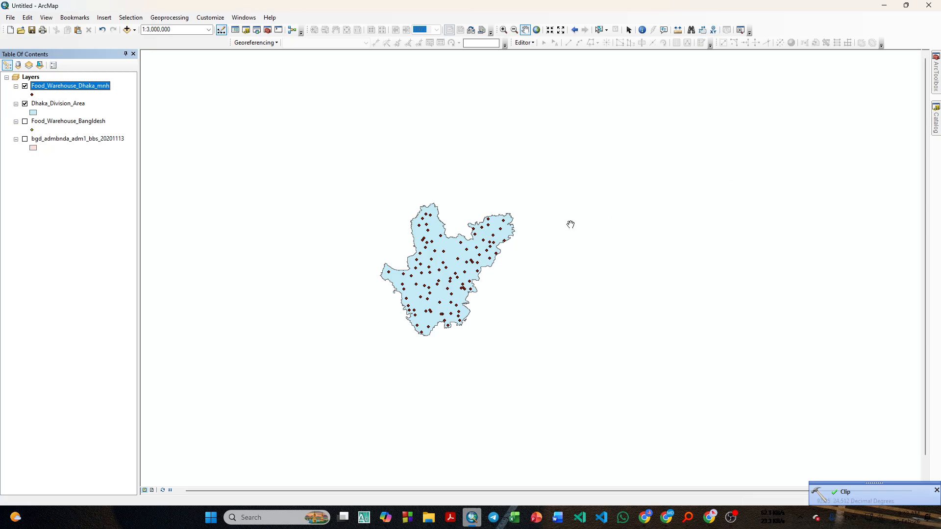
scroll(447, 231, down, 1)
click(25, 103)
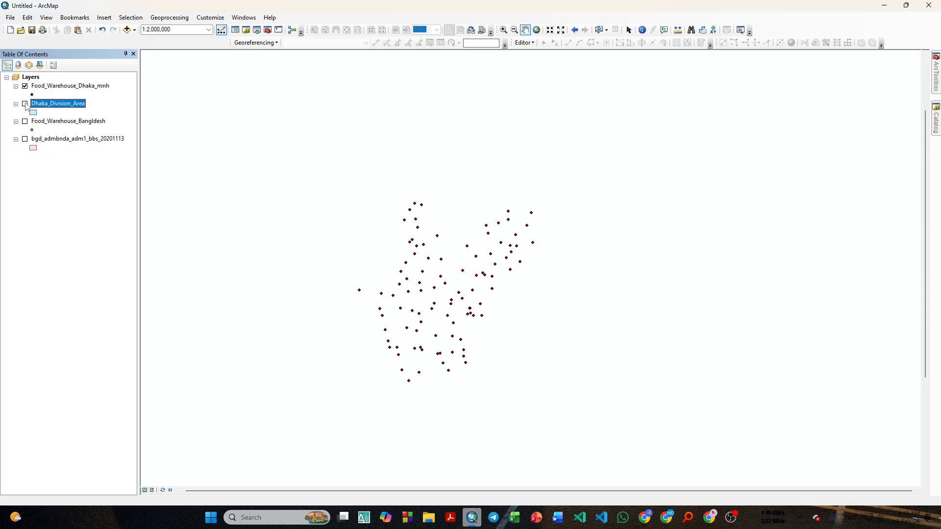
click(25, 104)
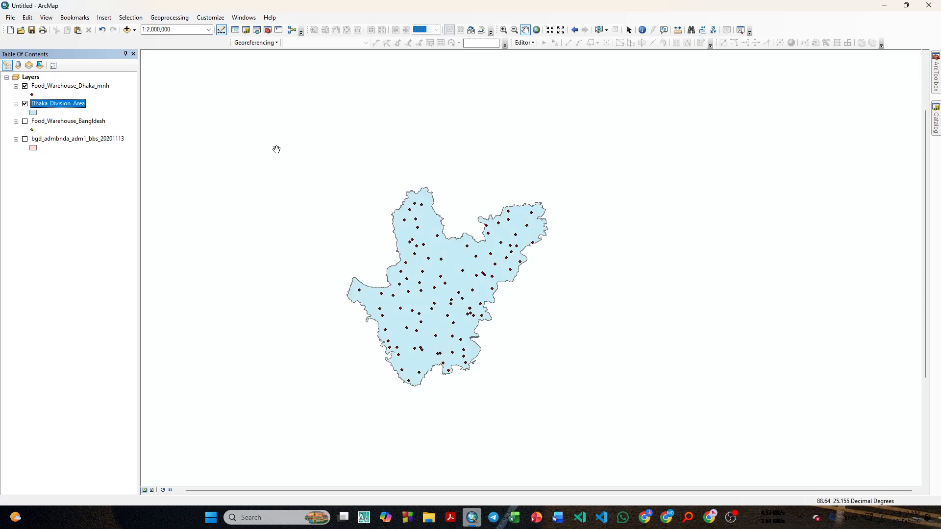
drag(534, 168, 611, 145)
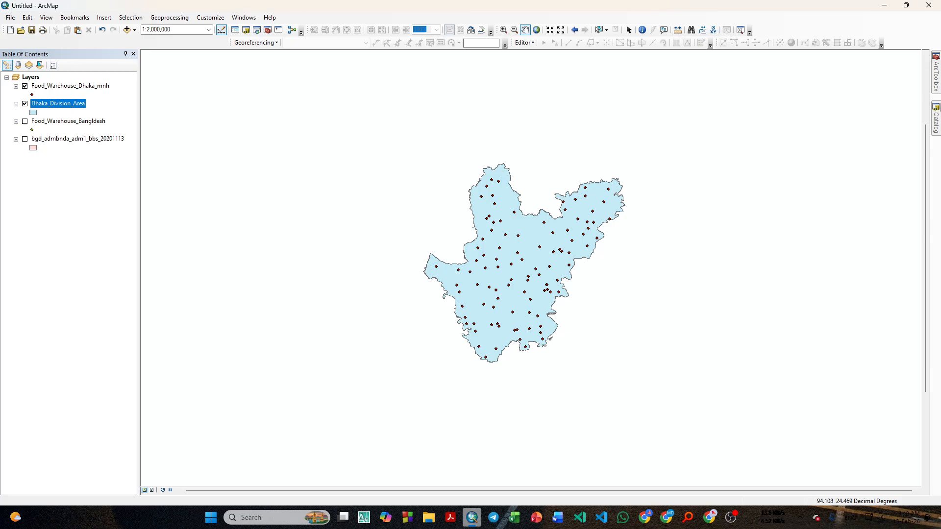
click(937, 83)
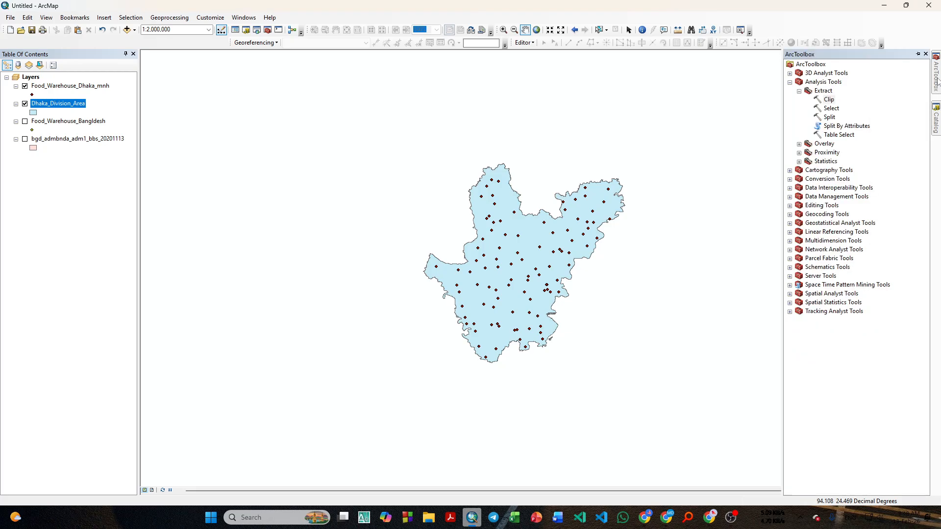
mouse_move(936, 71)
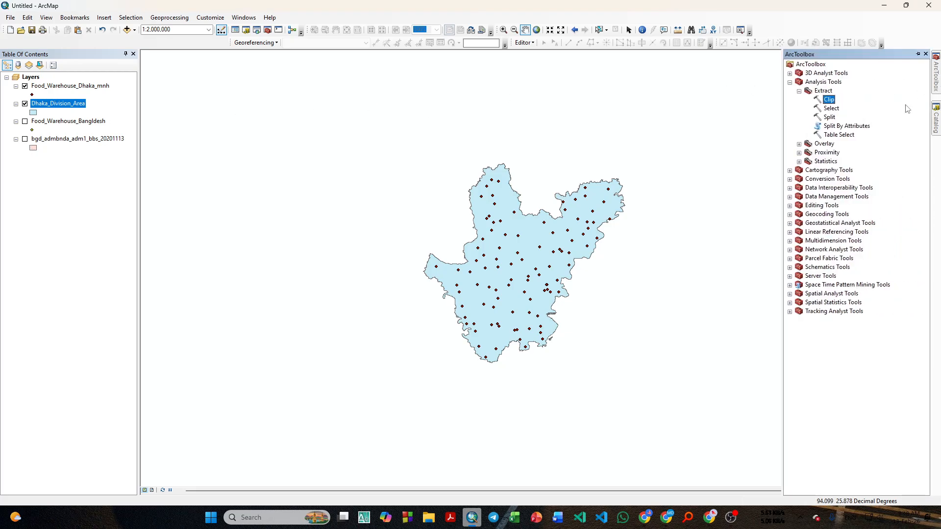
double_click(829, 100)
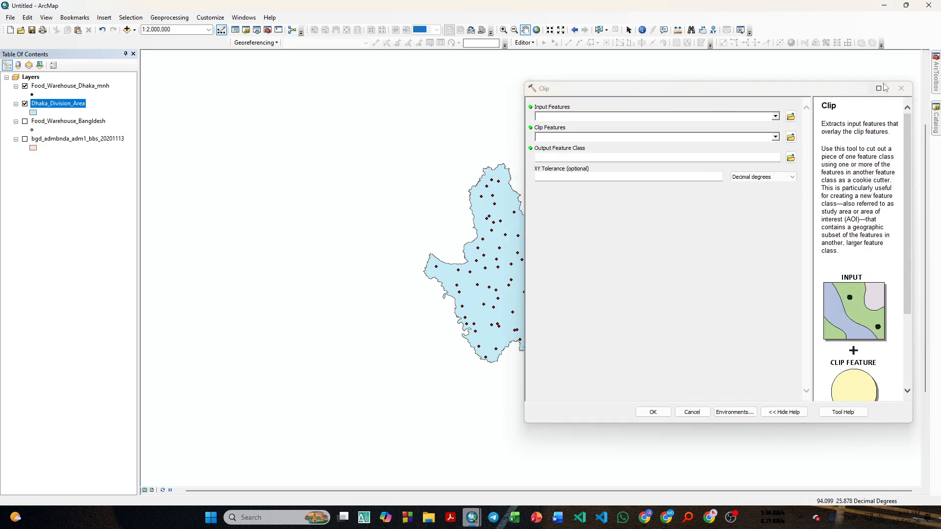
click(900, 89)
Add Growth_Centers.shp from the 04_Growth_Center data folder to the map layers
mouse_move(934, 128)
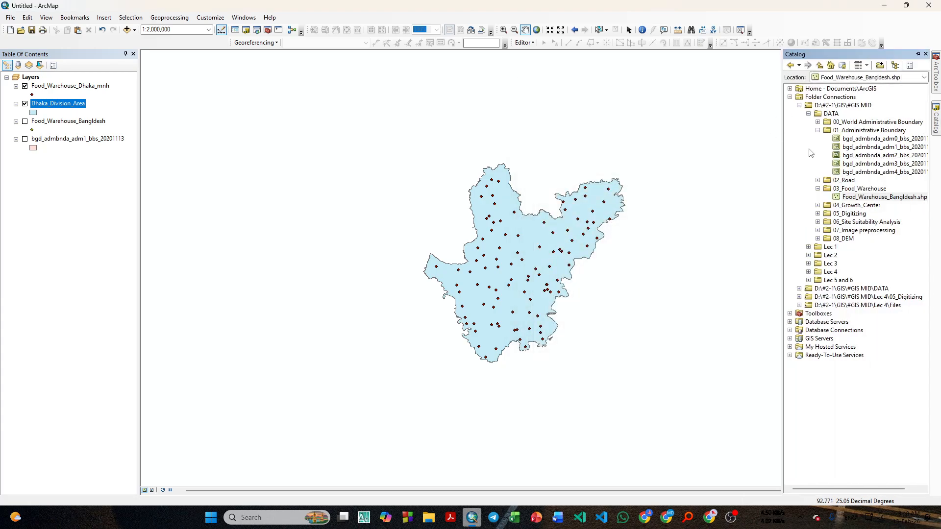
click(817, 205)
click(862, 214)
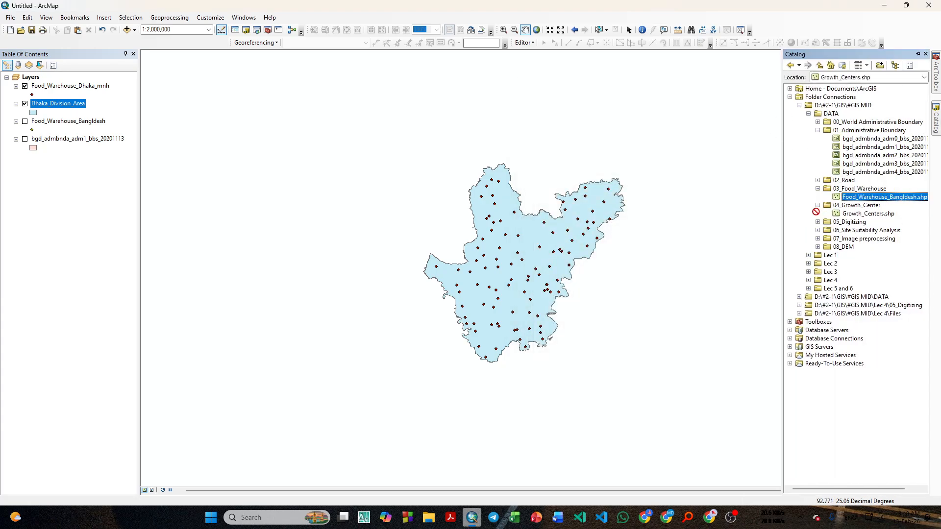
drag(169, 140, 101, 120)
click(552, 339)
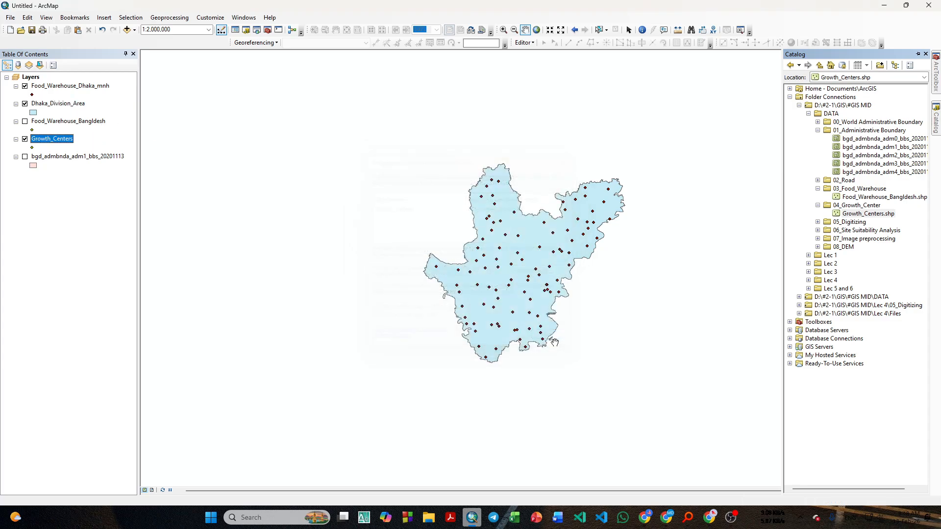
Check the growth centers against the national boundary layer, then hide that boundary and the Food_Warehouse_Dhaka_mnh layer
click(26, 158)
click(25, 157)
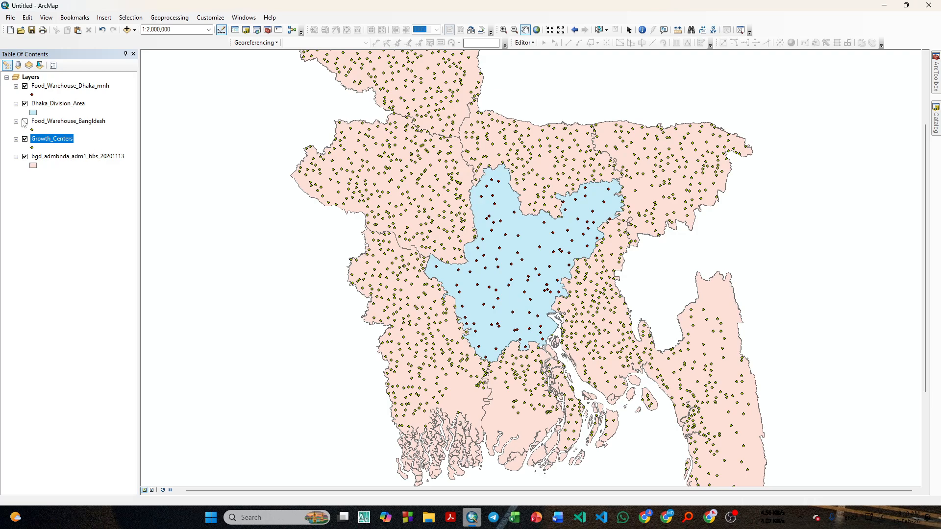
click(25, 87)
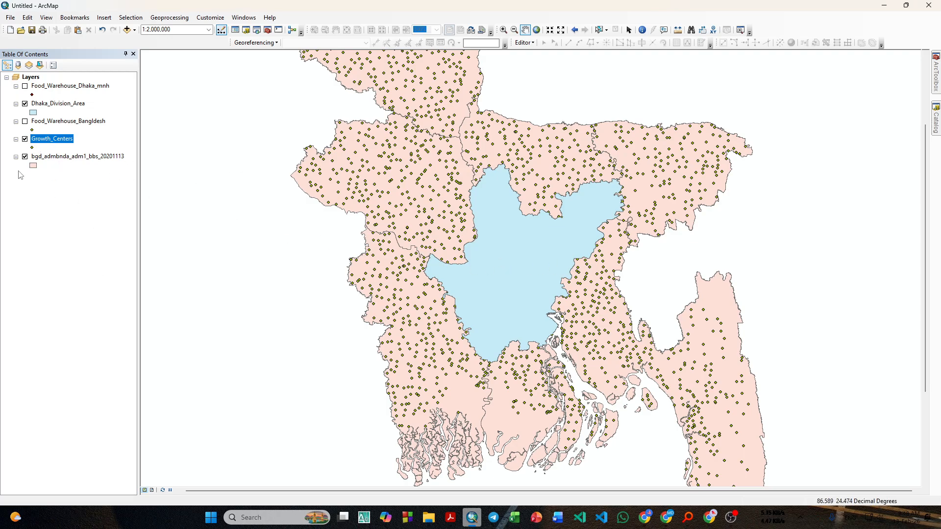
click(25, 156)
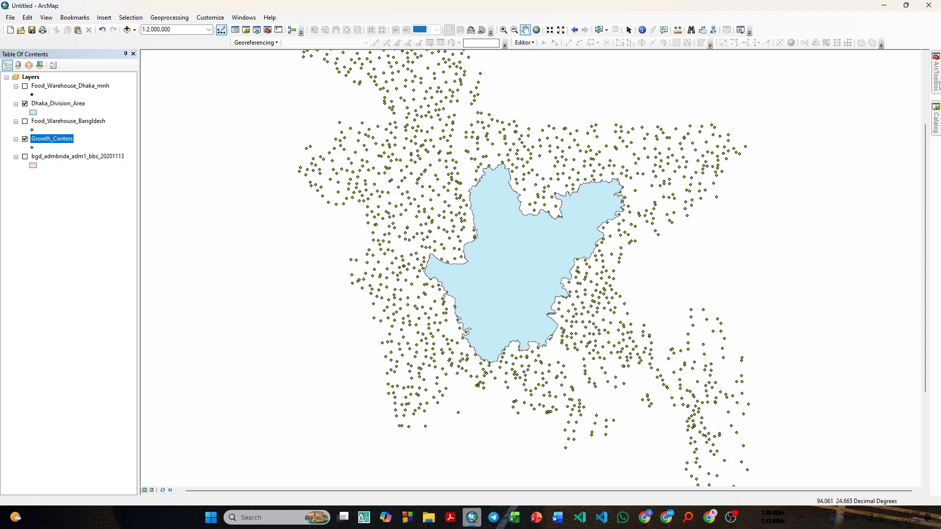
Clip the Growth_Centers layer with Dhaka_Division_Area as clip features, naming the output feature class Growth_Centers_Dhaka
click(938, 83)
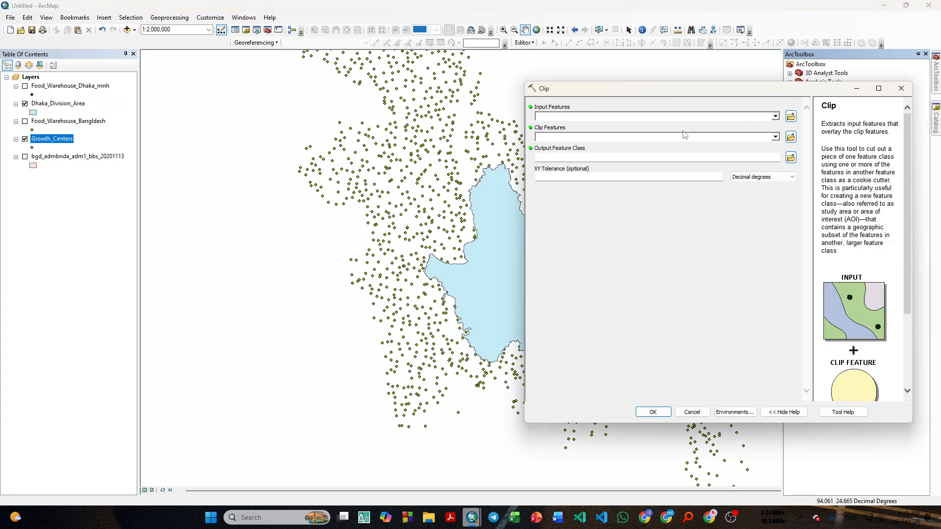
click(776, 116)
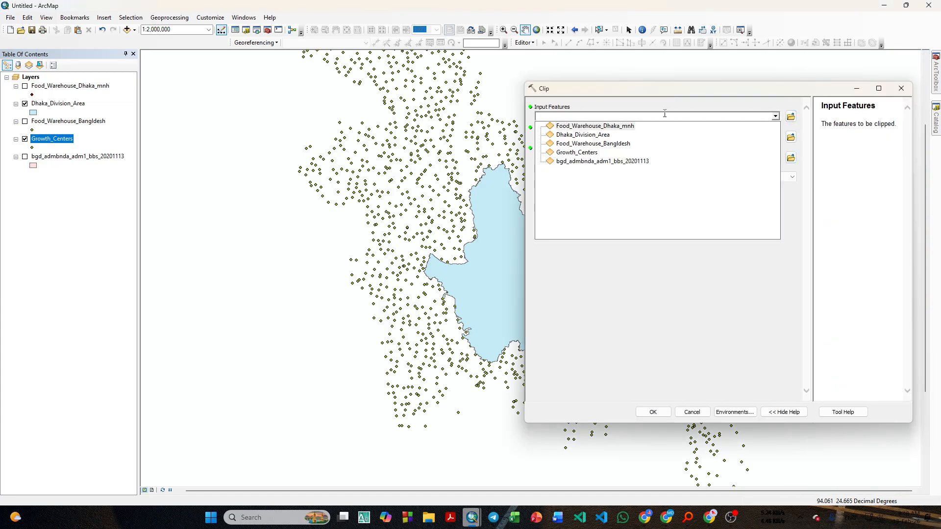
click(578, 151)
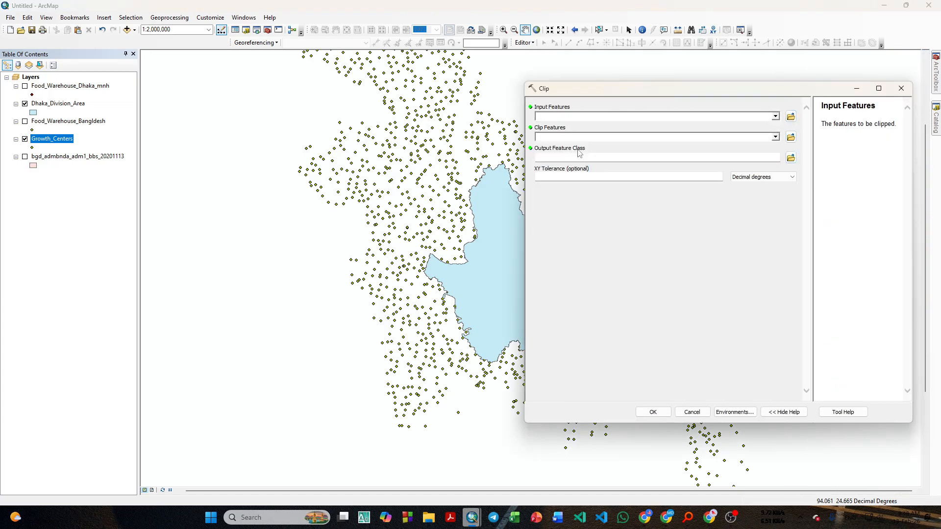
click(775, 137)
click(563, 157)
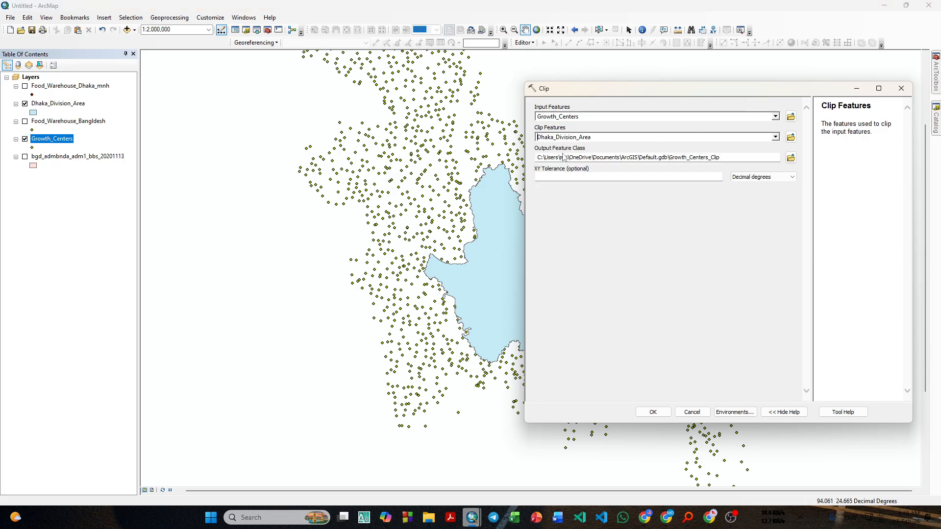
drag(720, 157, 709, 159)
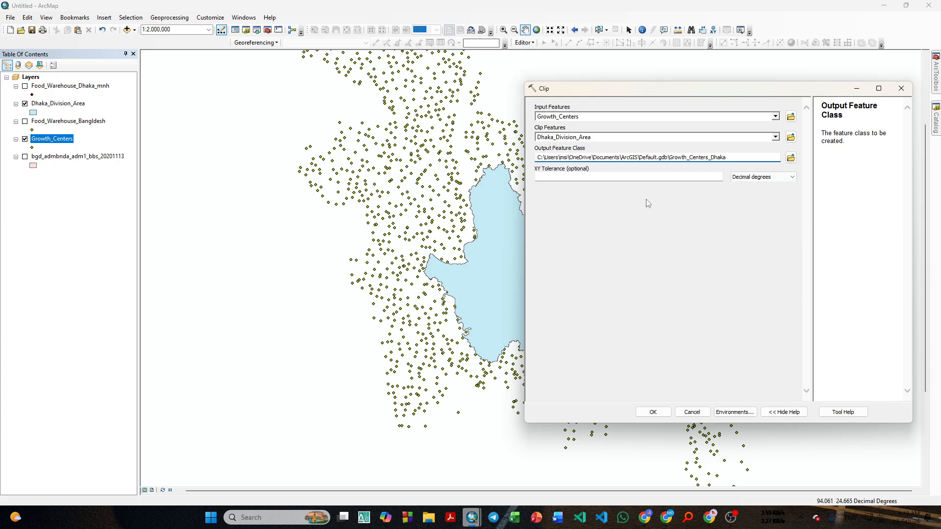
click(651, 412)
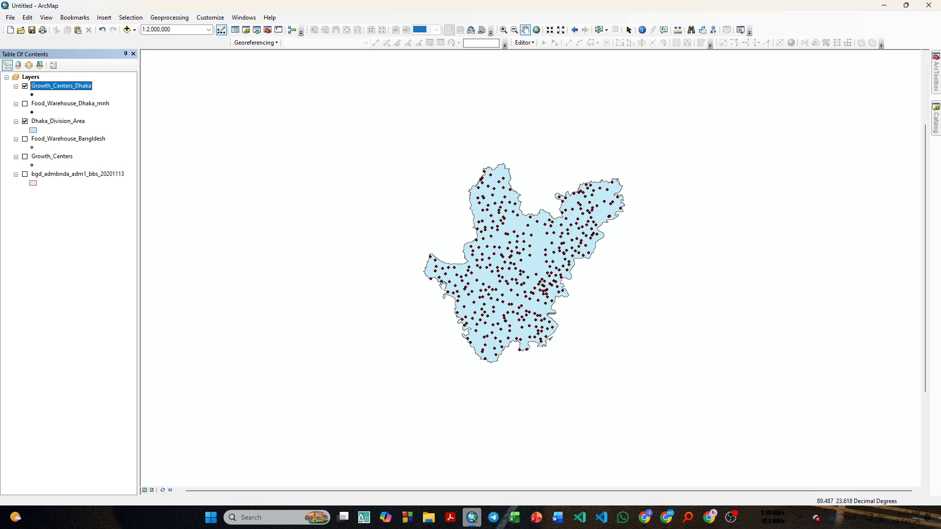
scroll(442, 283, down, 2)
scroll(820, 210, up, 1)
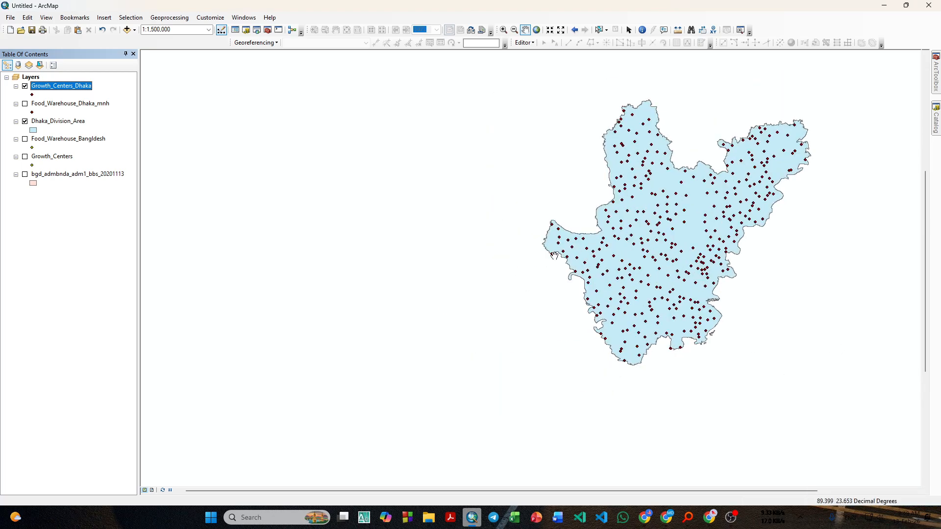
drag(730, 246, 596, 260)
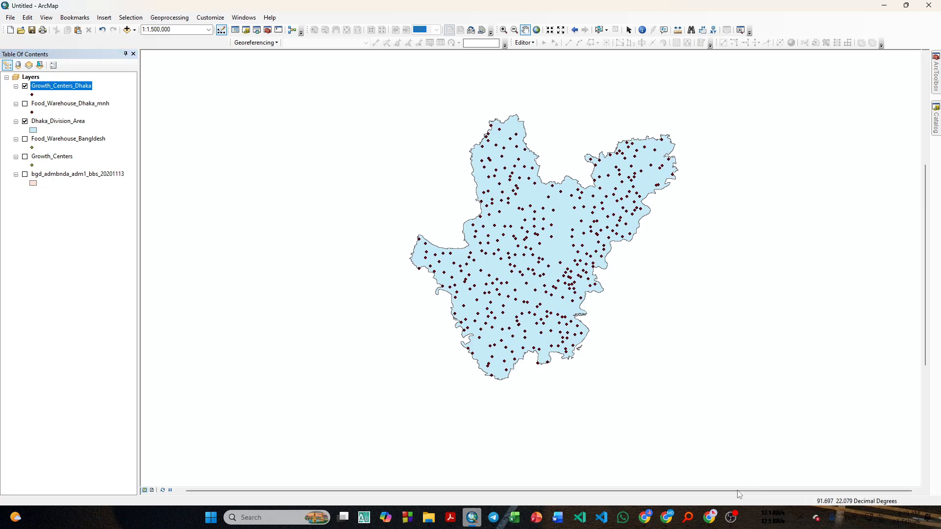
click(730, 516)
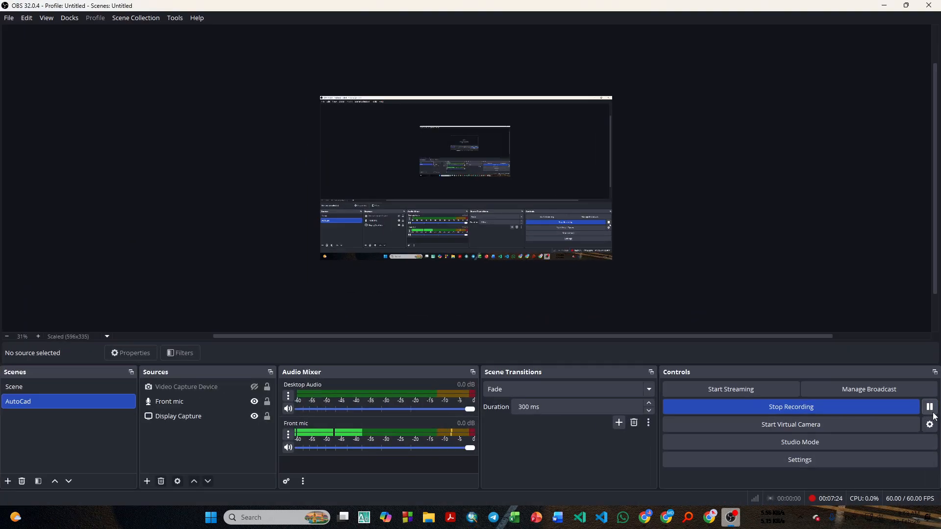
click(882, 5)
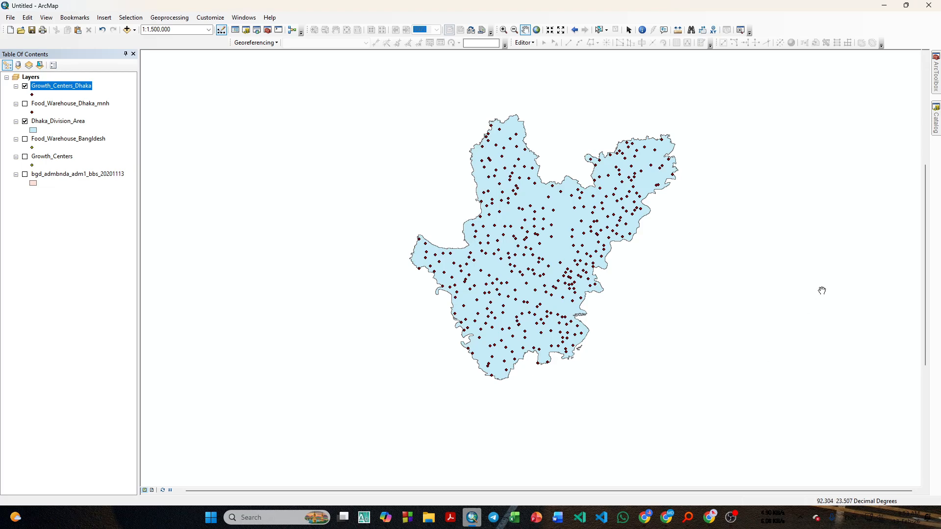
click(936, 82)
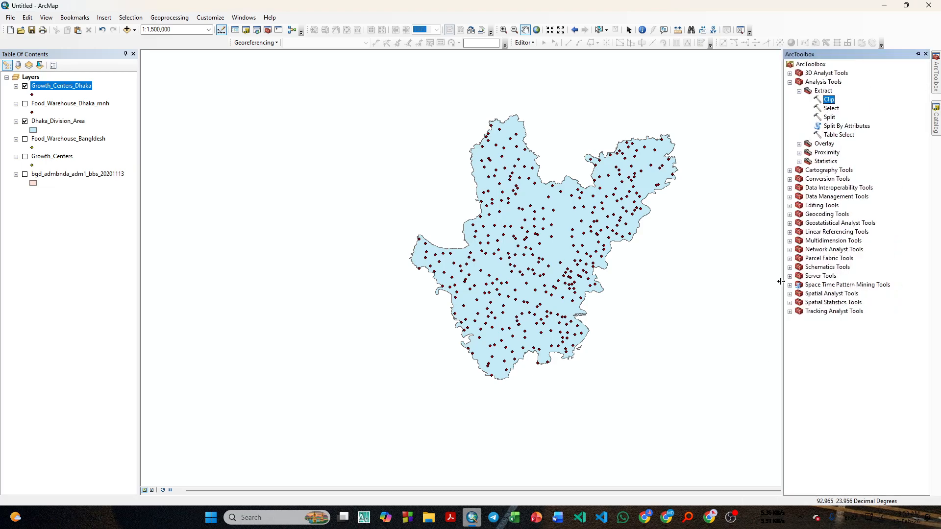
click(731, 517)
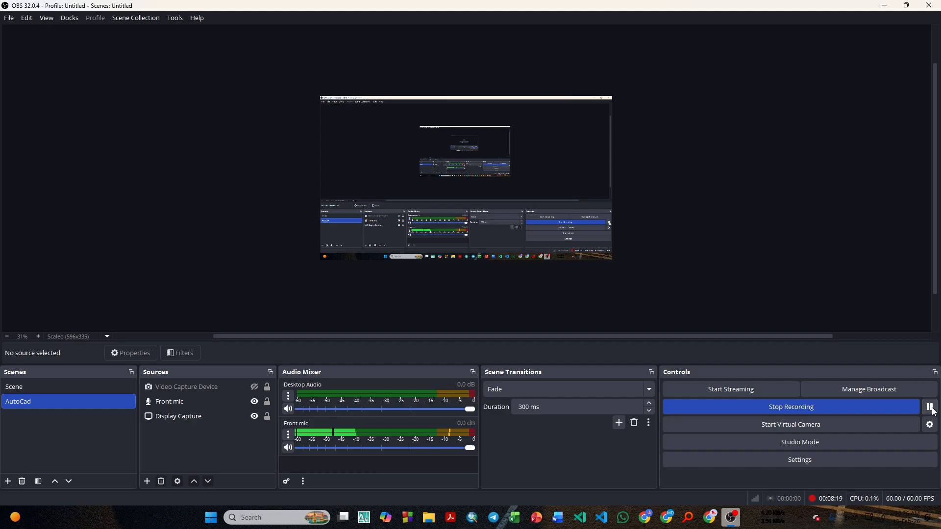
click(884, 5)
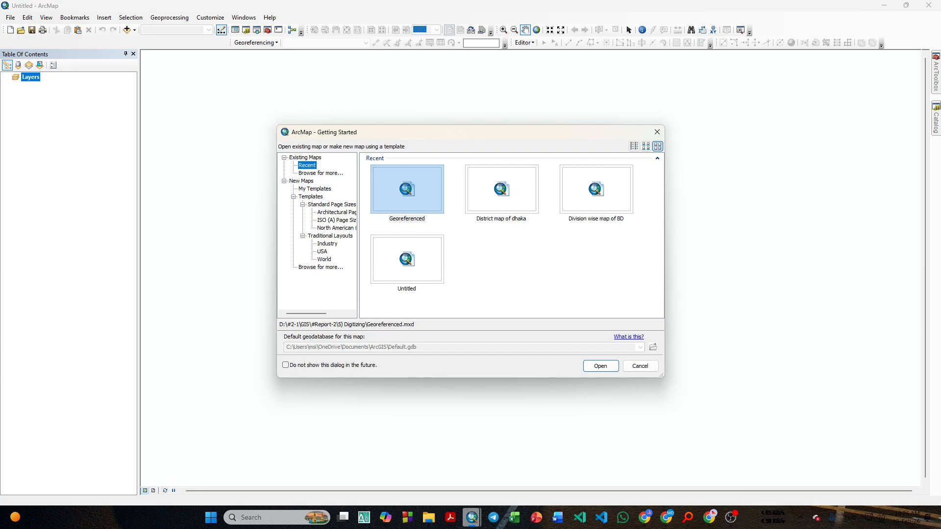
Start from a blank map and add the bgd_admbnda_adm1_bbs_20201113 and bgd_admbnda_adm2_bbs_20201113 shapefiles from the 01_Administrative Boundary data folder
click(657, 132)
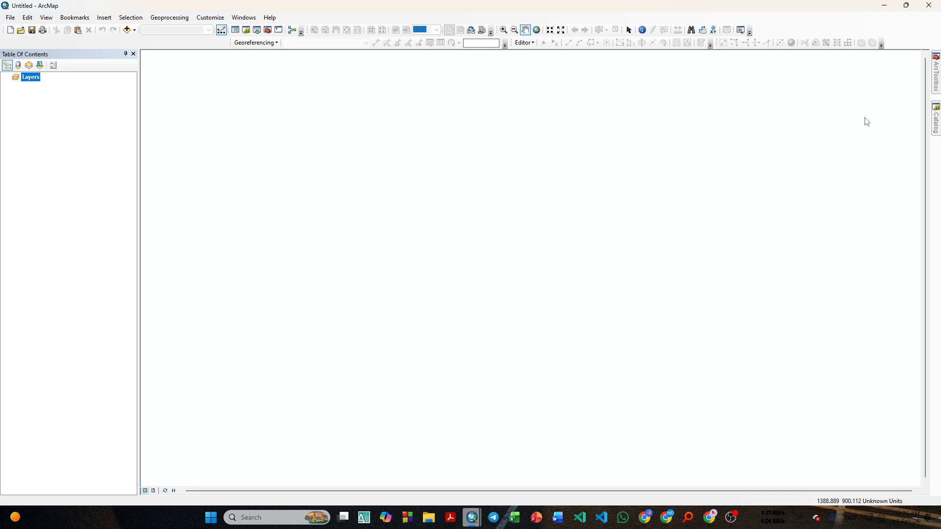
click(935, 120)
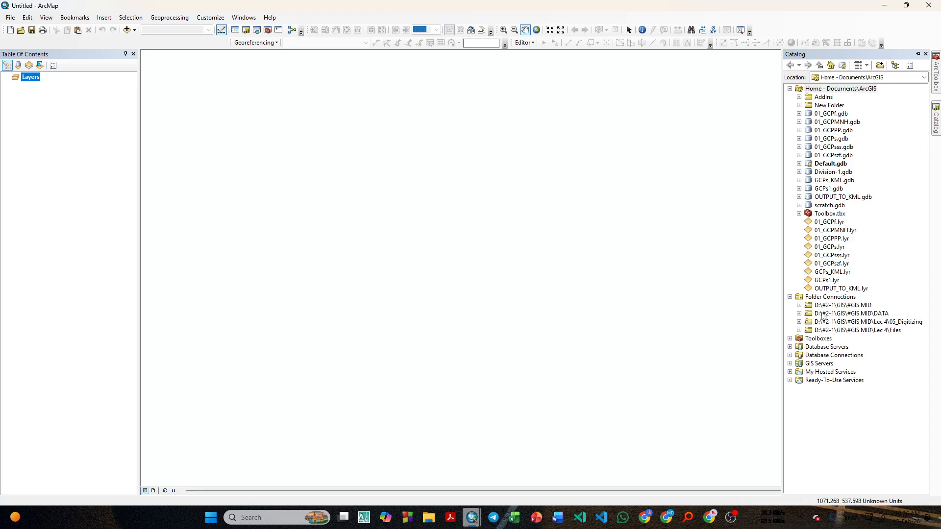
click(799, 306)
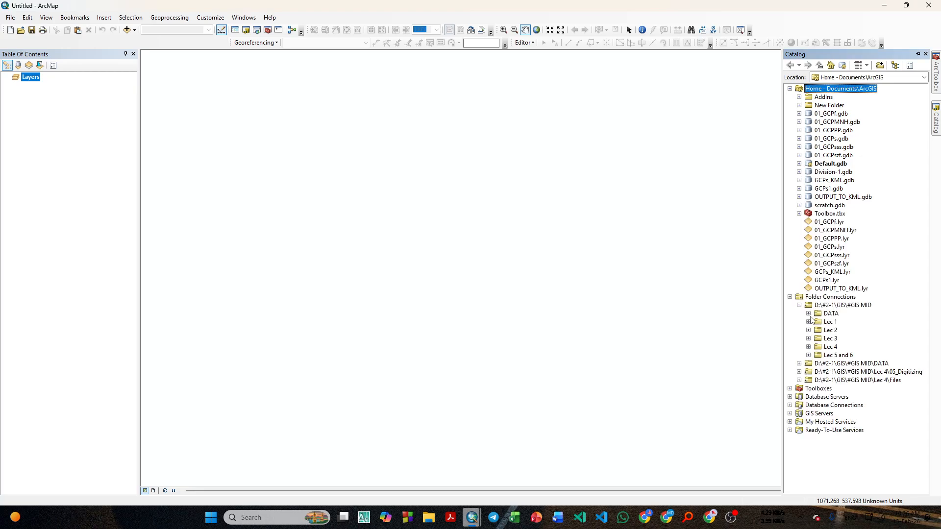
click(808, 313)
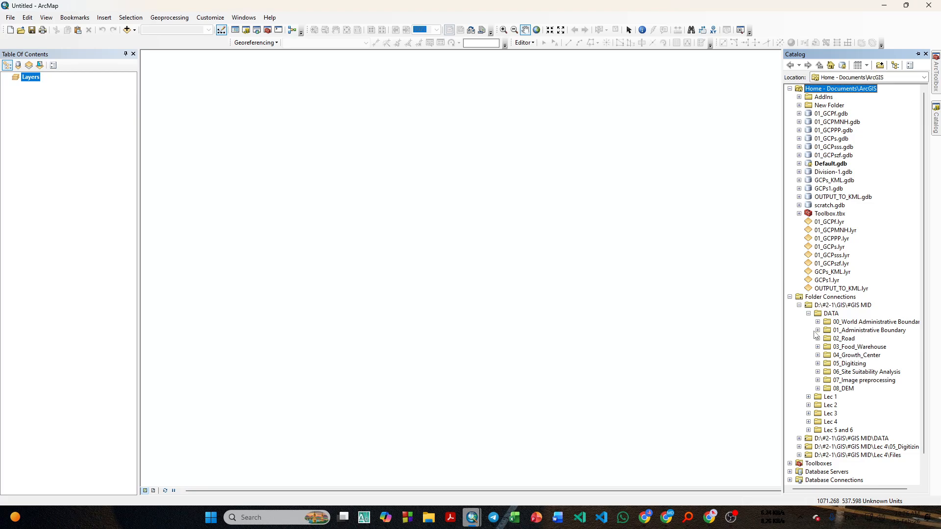
click(817, 330)
scroll(846, 330, down, 1)
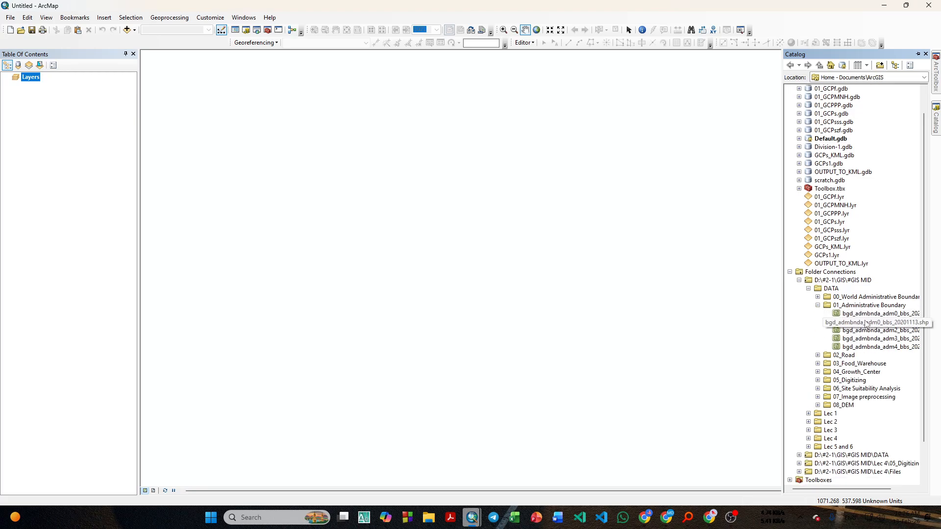
mouse_move(867, 325)
mouse_down()
mouse_move(592, 318)
mouse_move(59, 115)
mouse_up()
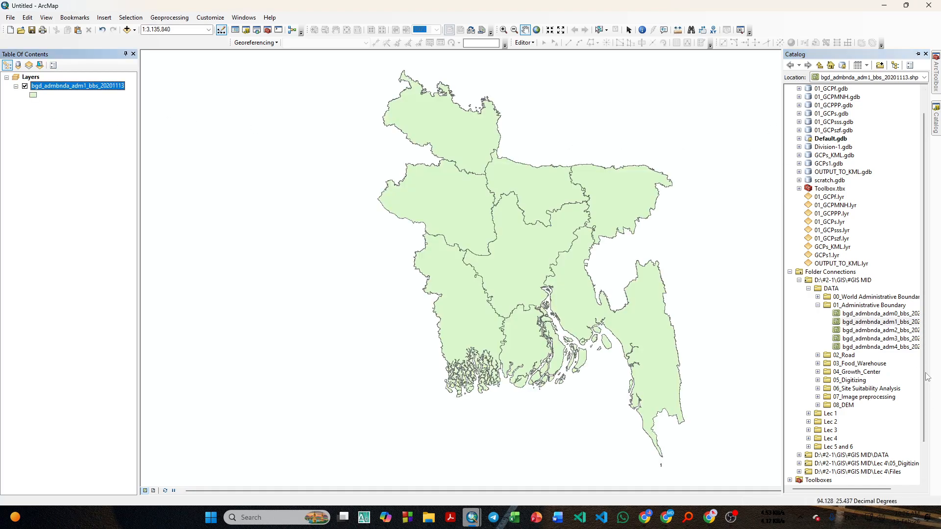
drag(878, 331, 63, 235)
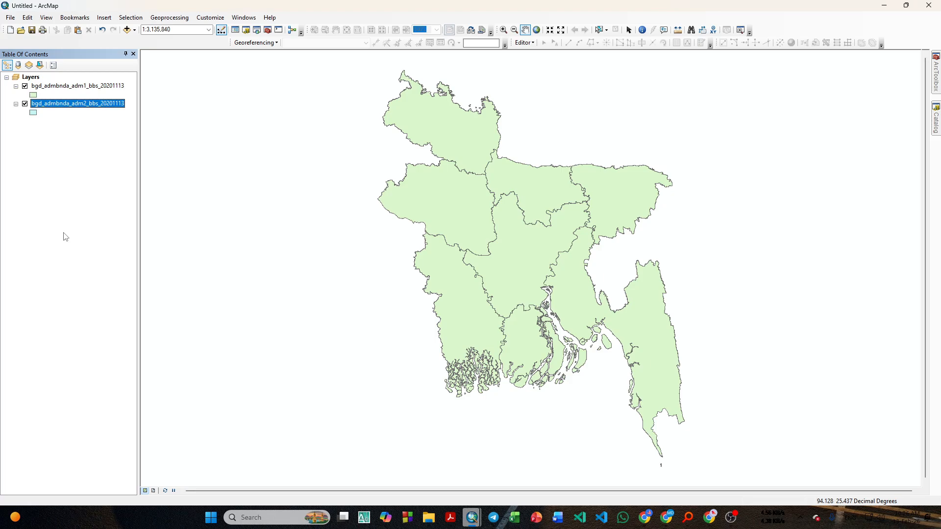
Remove the bgd_admbnda_adm1_bbs_20201113 layer from the map, keeping only the adm2 district boundaries
click(25, 86)
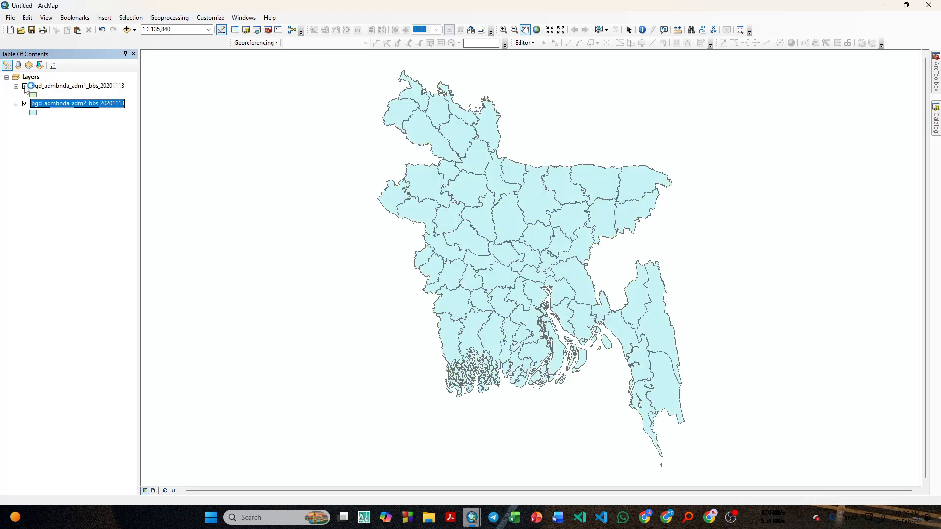
right_click(62, 88)
click(89, 103)
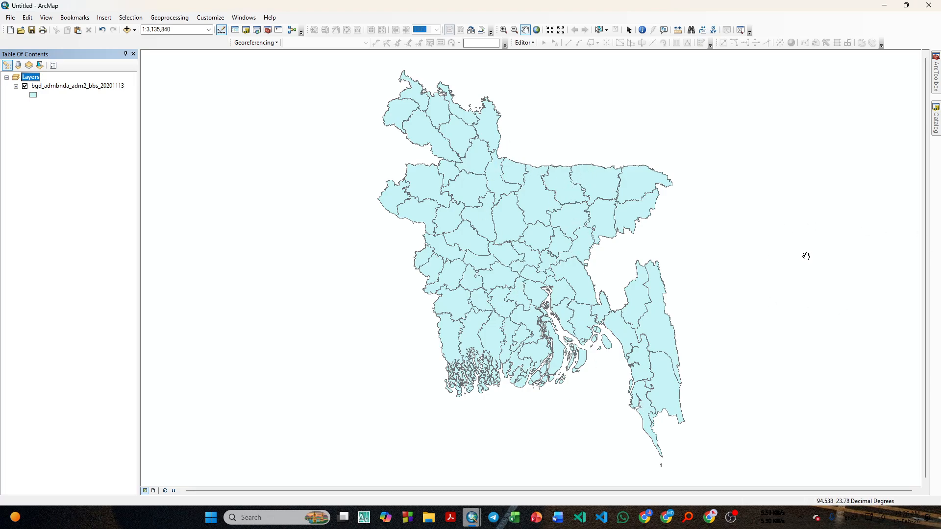
Open the Split By Attributes tool from the Extract toolset of the Analysis Tools
click(936, 86)
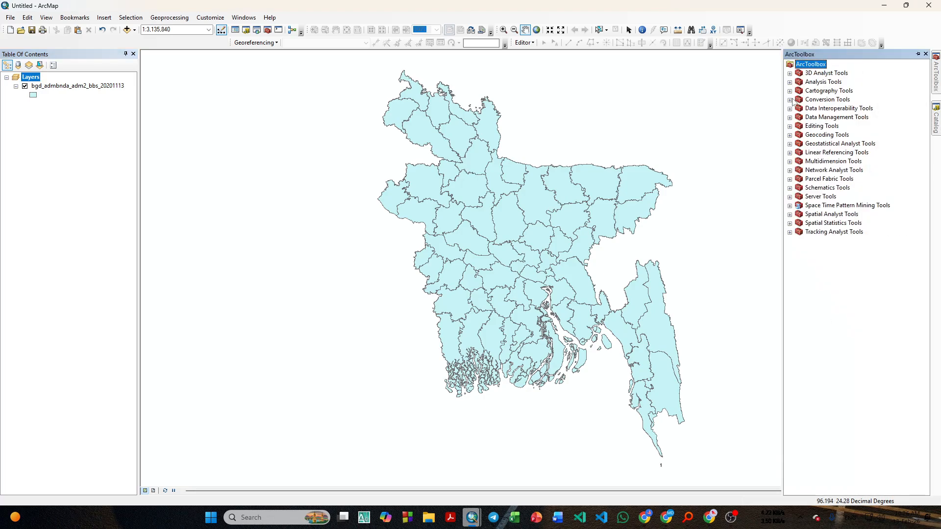
click(790, 81)
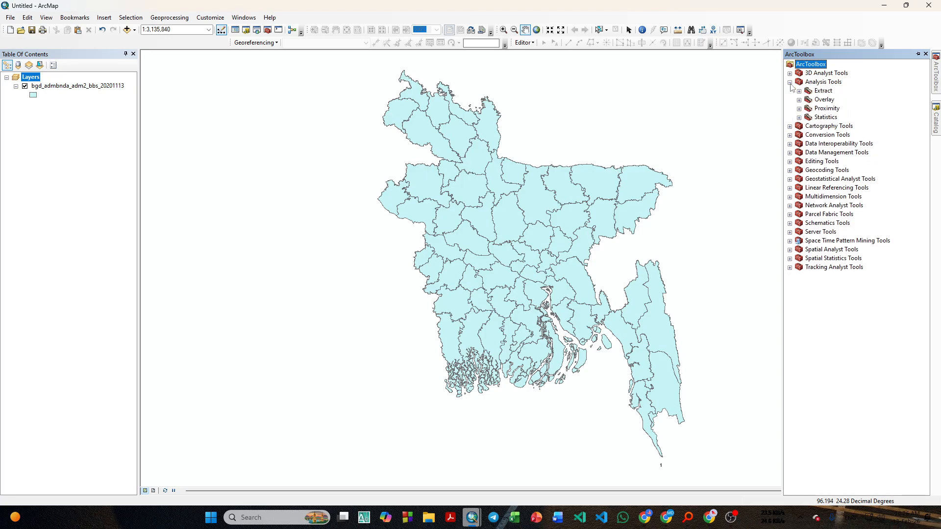
click(798, 91)
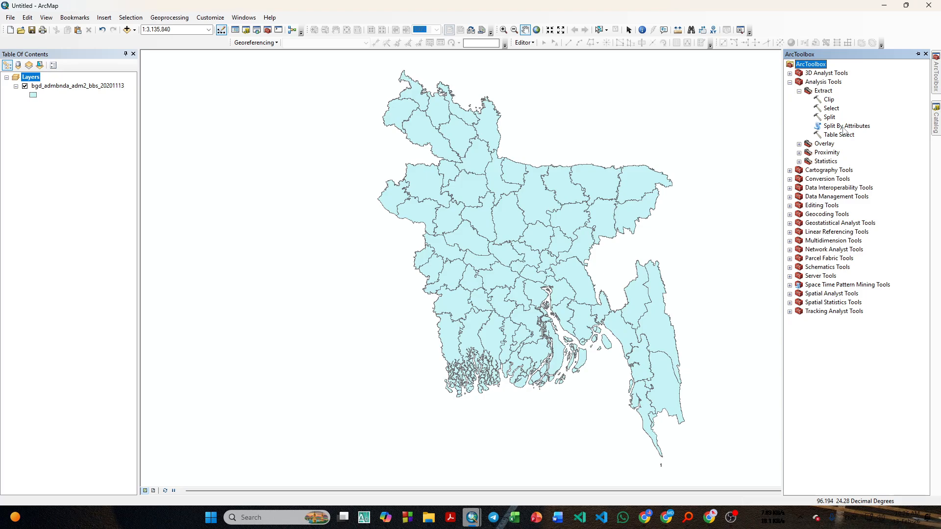
double_click(843, 128)
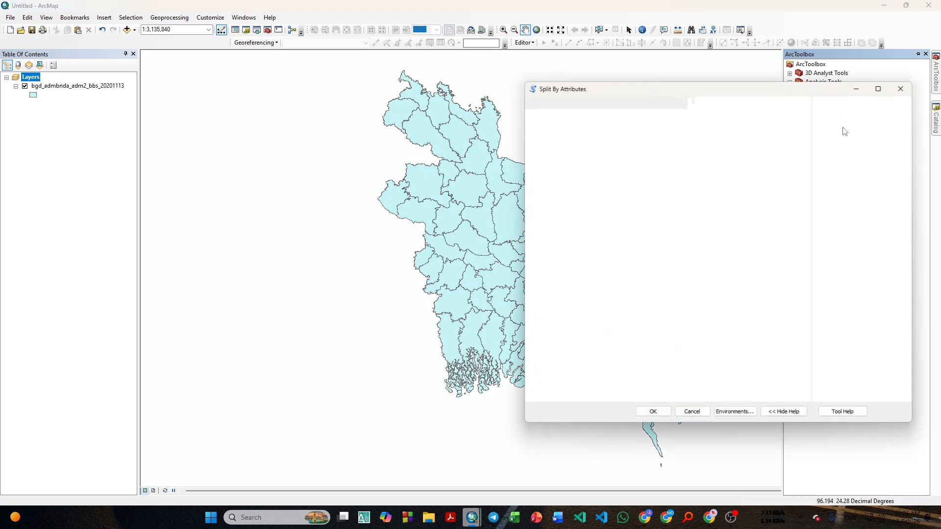
Narrow the Split By Attributes window and place it beside the district map so both are in view
drag(765, 95, 700, 141)
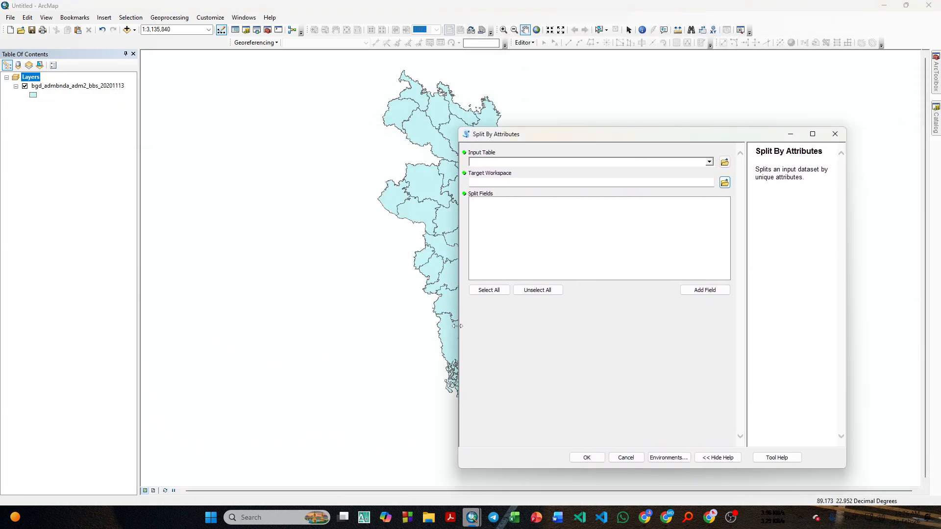
drag(459, 325, 598, 321)
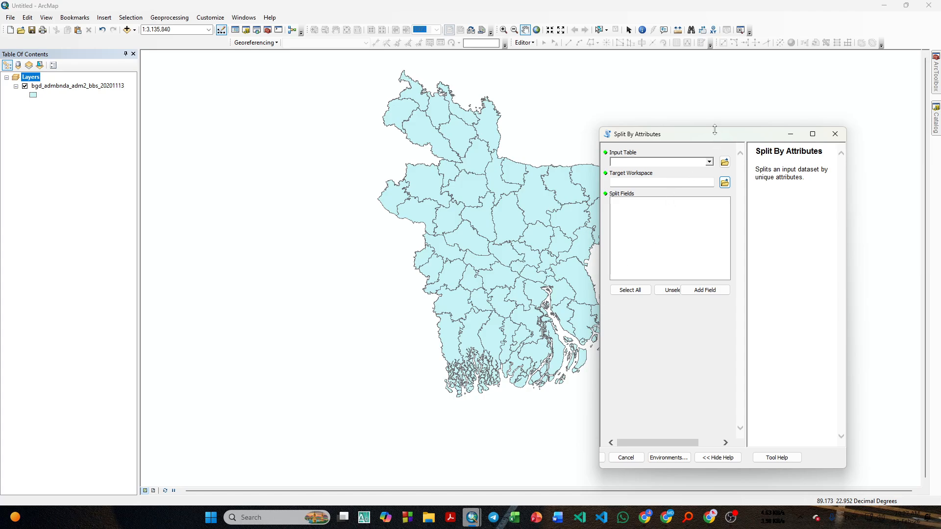
drag(718, 133, 798, 96)
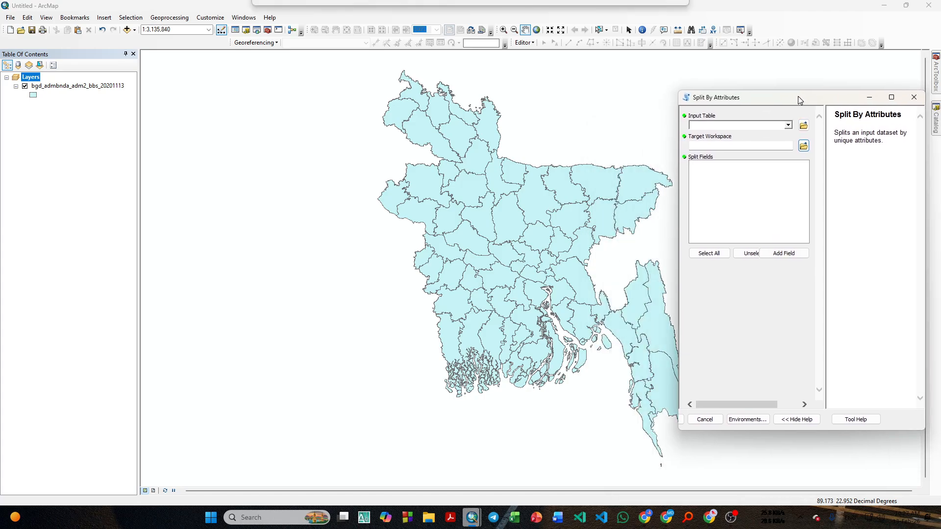
drag(924, 215, 845, 204)
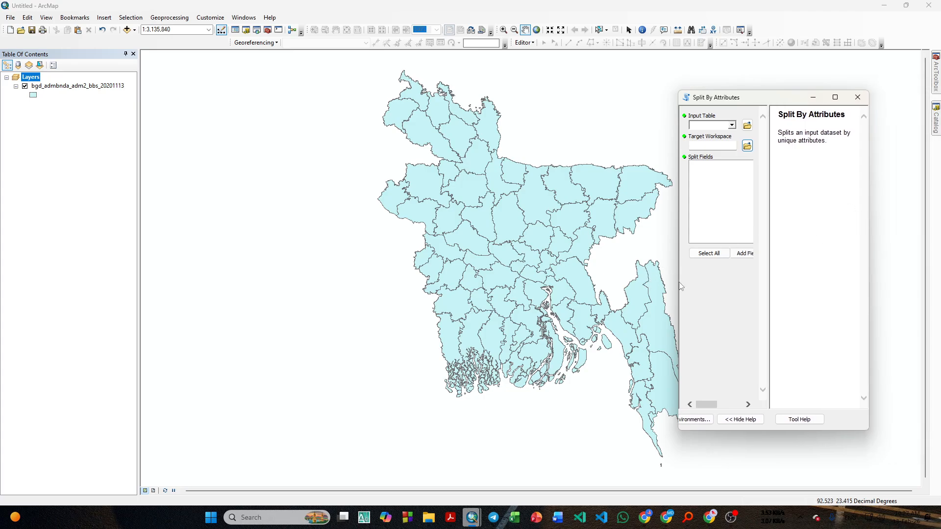
drag(681, 286, 508, 250)
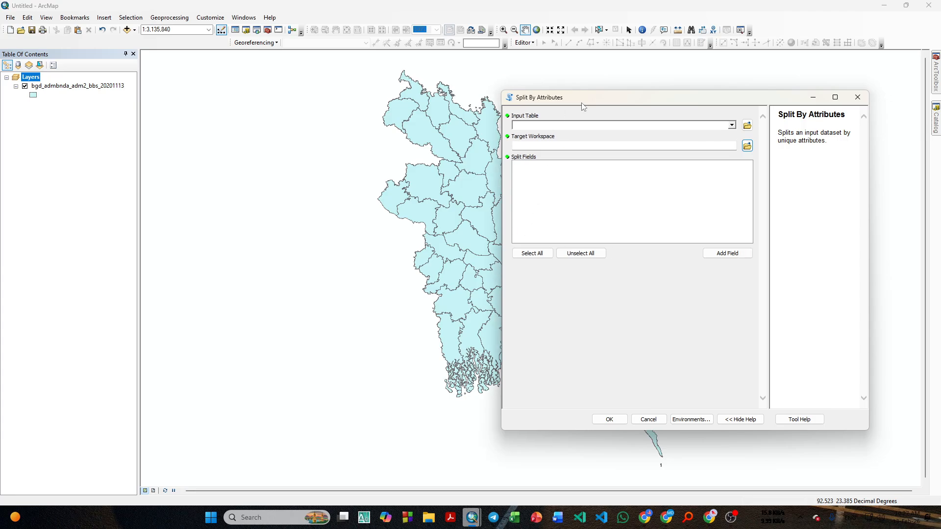
drag(583, 107, 713, 106)
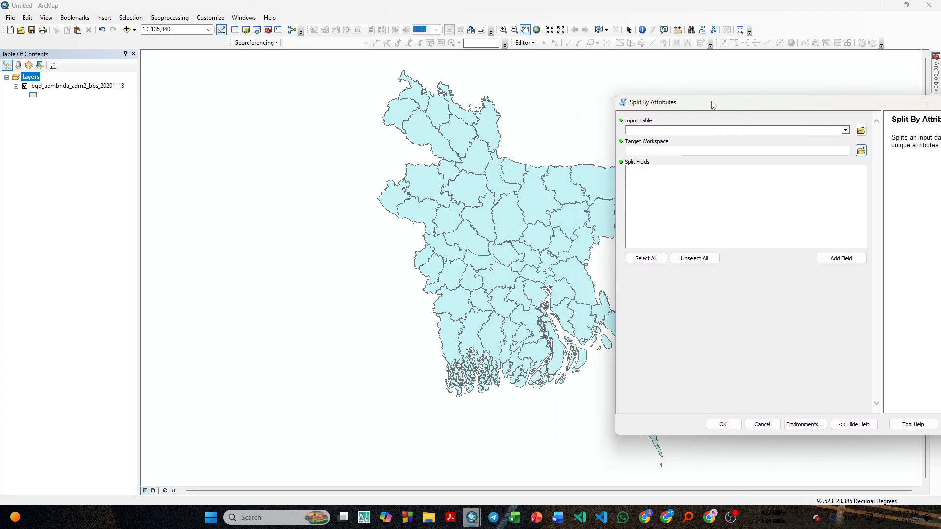
drag(516, 199, 410, 191)
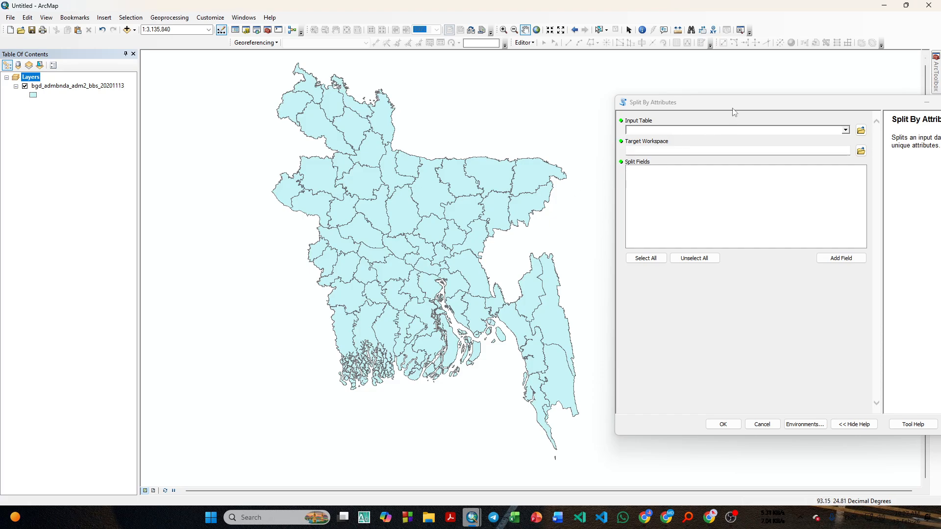
drag(337, 176, 347, 178)
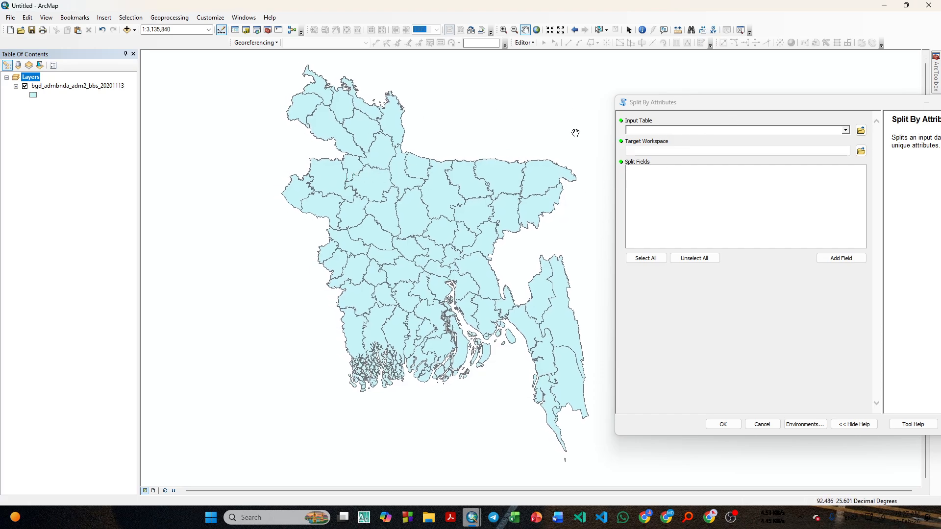
drag(453, 203, 467, 205)
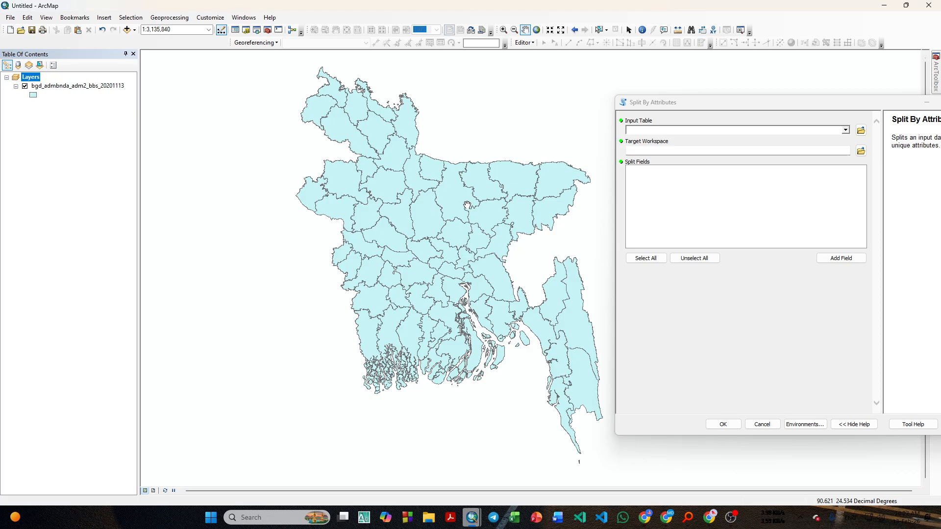
Set bgd_admbnda_adm2_bbs_20201113 as the input table for the split
drag(853, 105, 666, 101)
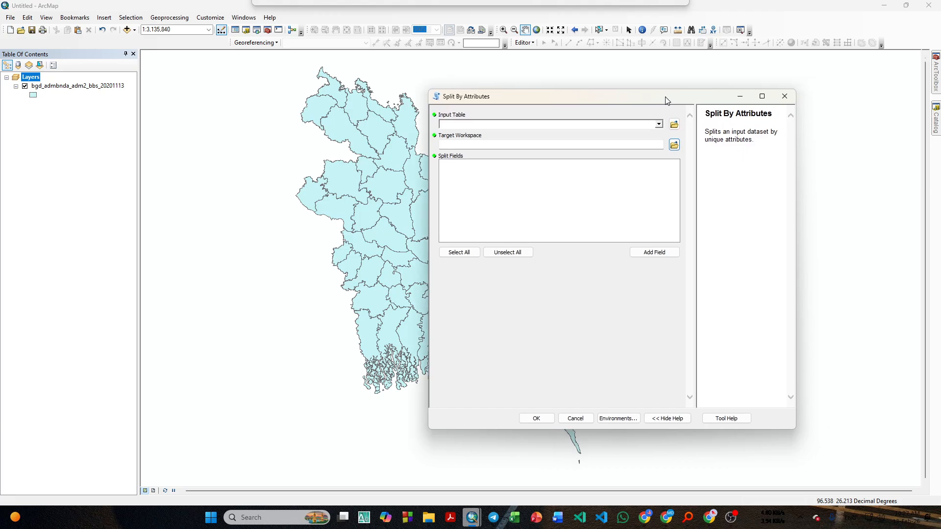
click(659, 124)
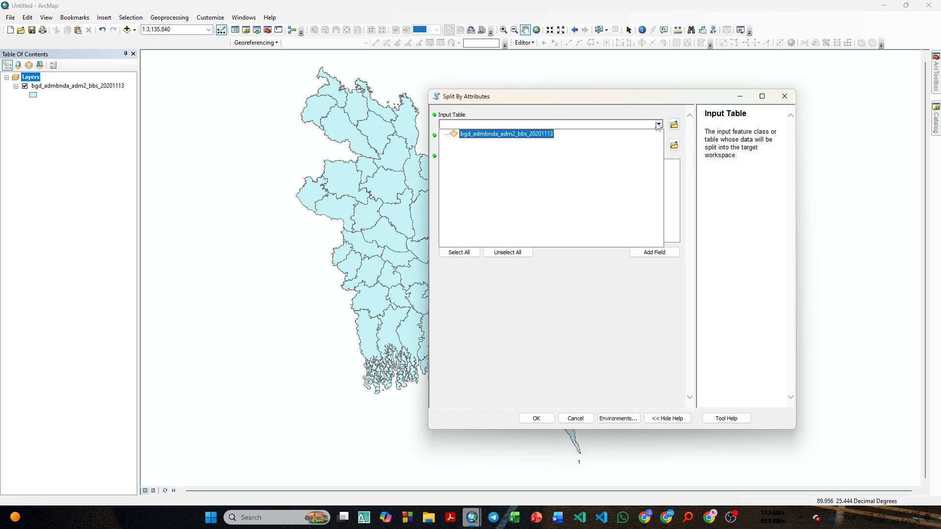
click(482, 134)
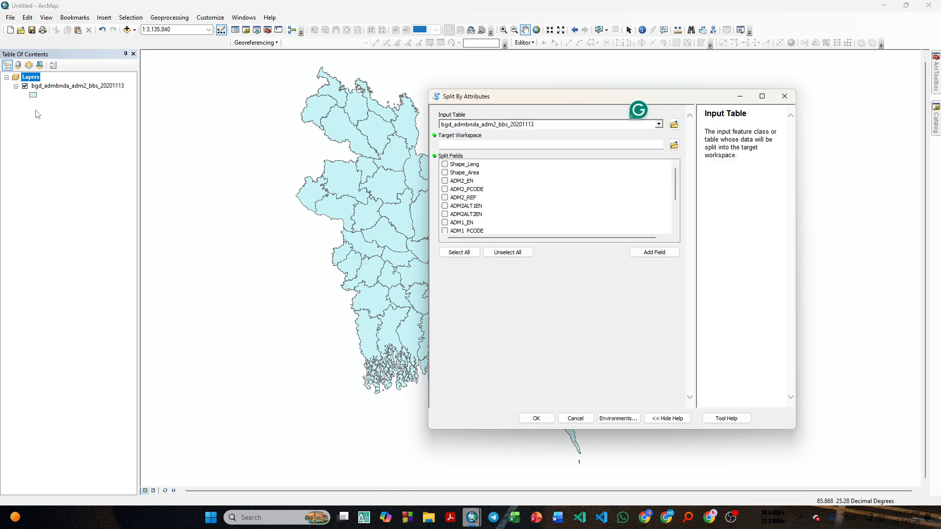
Open the adm2 district layer's attribute table beside the tool window and review the district names in the ADM2_EN column
right_click(61, 87)
click(92, 115)
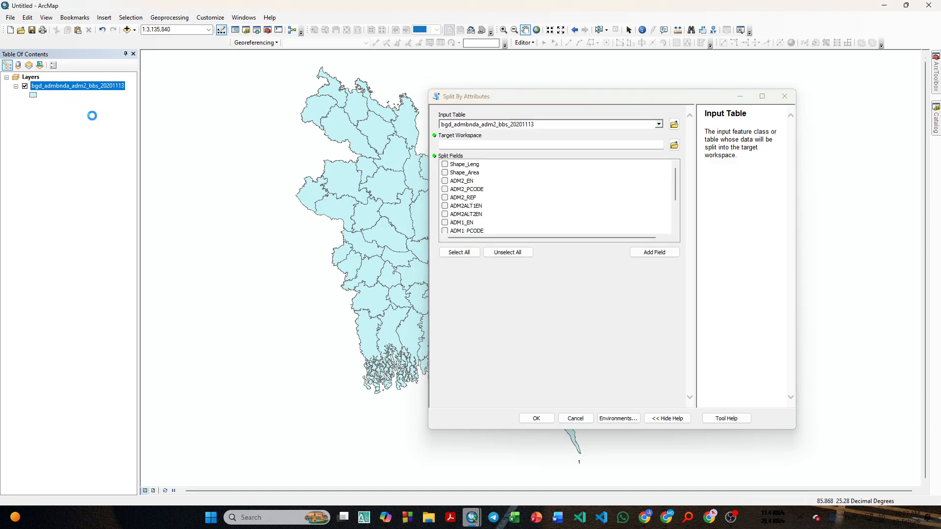
drag(755, 111, 286, 106)
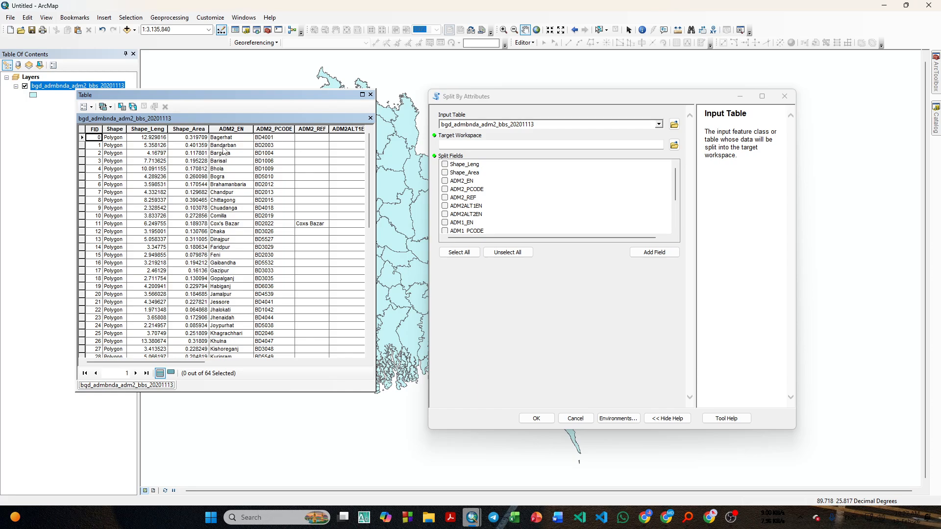
click(226, 126)
scroll(229, 208, down, 12)
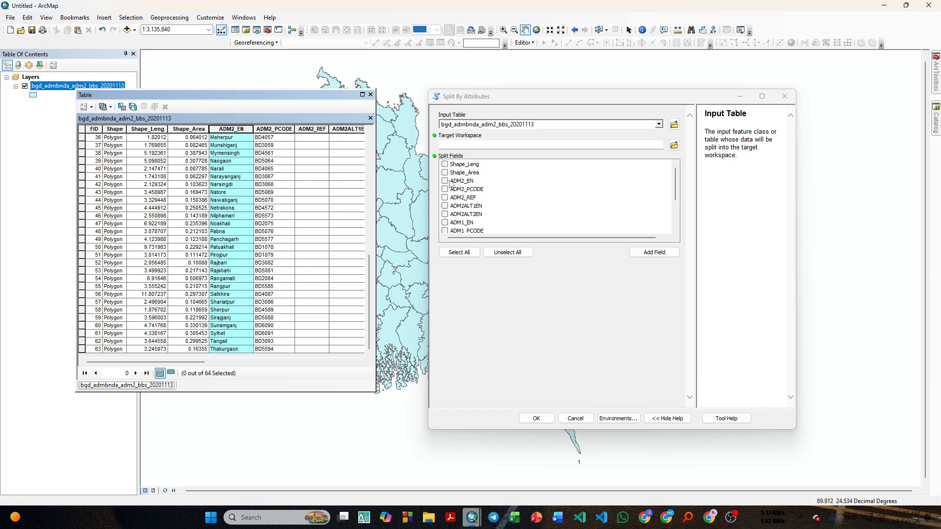
Choose ADM2_EN as the only split field, adding a placeholder field entry but keeping it unselected
click(445, 183)
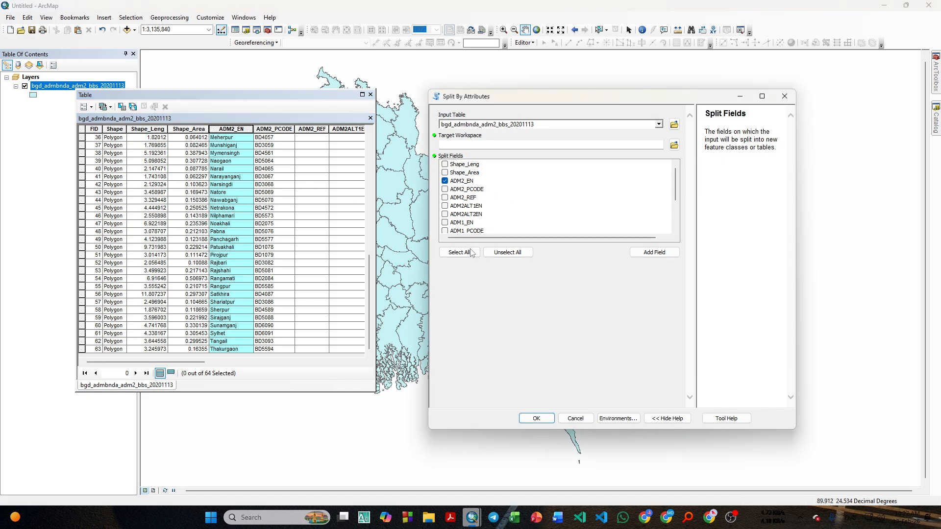
click(668, 254)
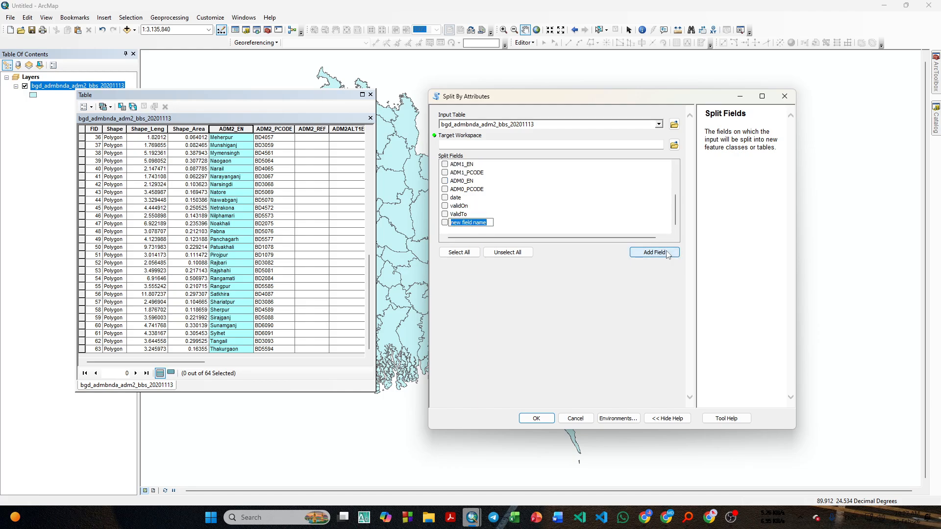
click(558, 287)
scroll(494, 230, up, 3)
scroll(492, 228, down, 3)
click(444, 224)
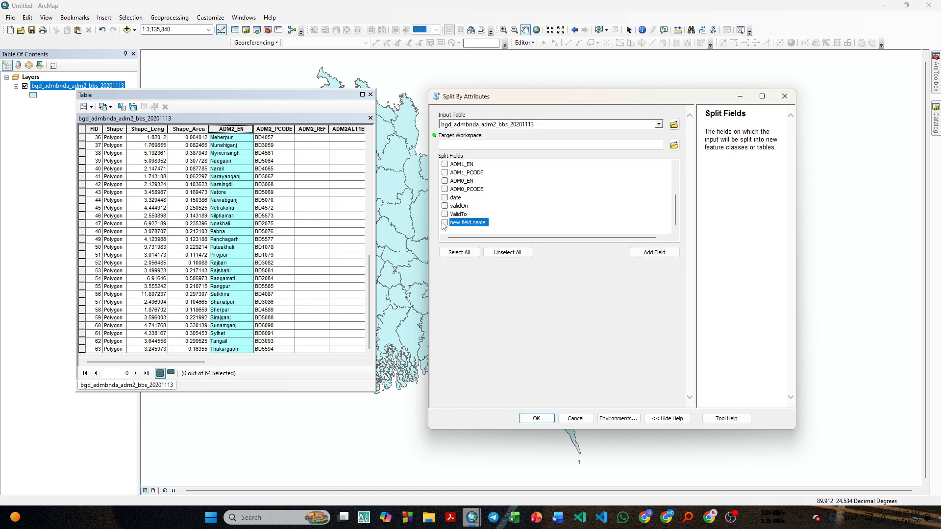
scroll(538, 208, up, 3)
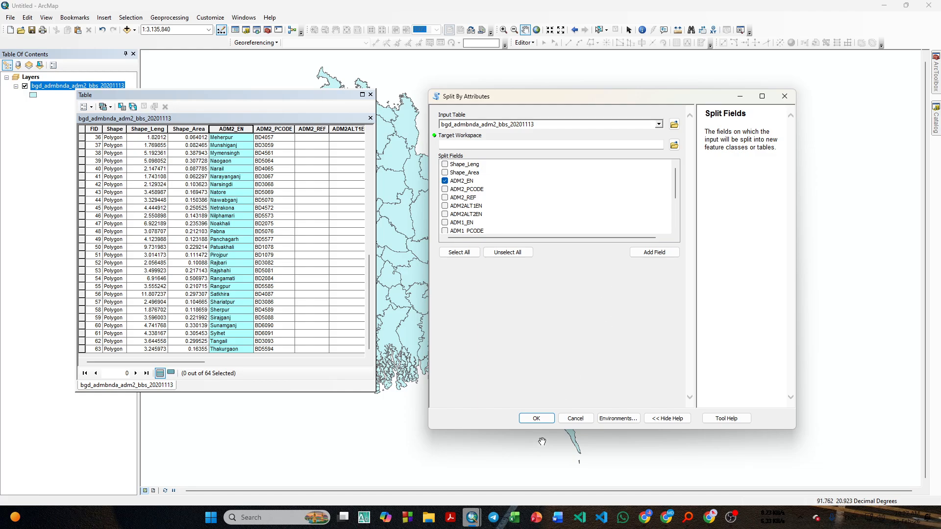
Browse for the target workspace, checking the default geodatabase and returning to the home folder Documents\ArcGIS
click(674, 144)
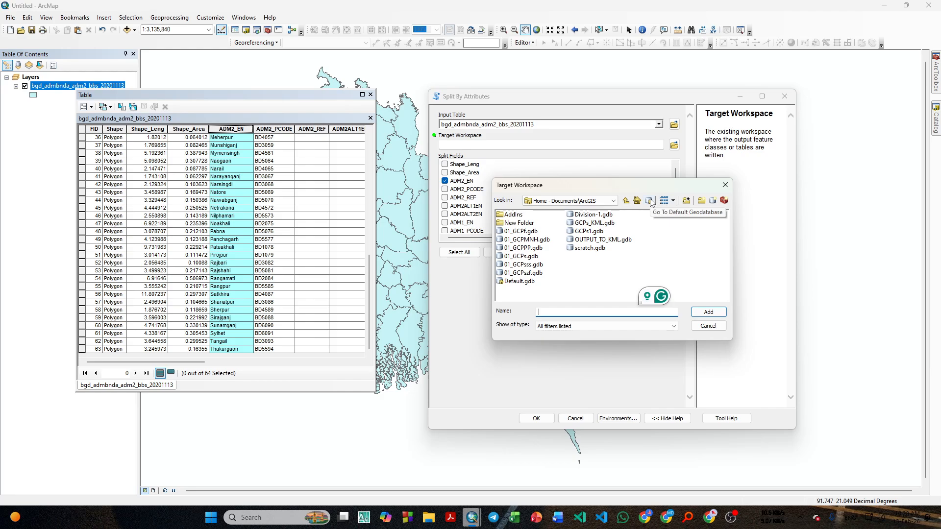
click(626, 283)
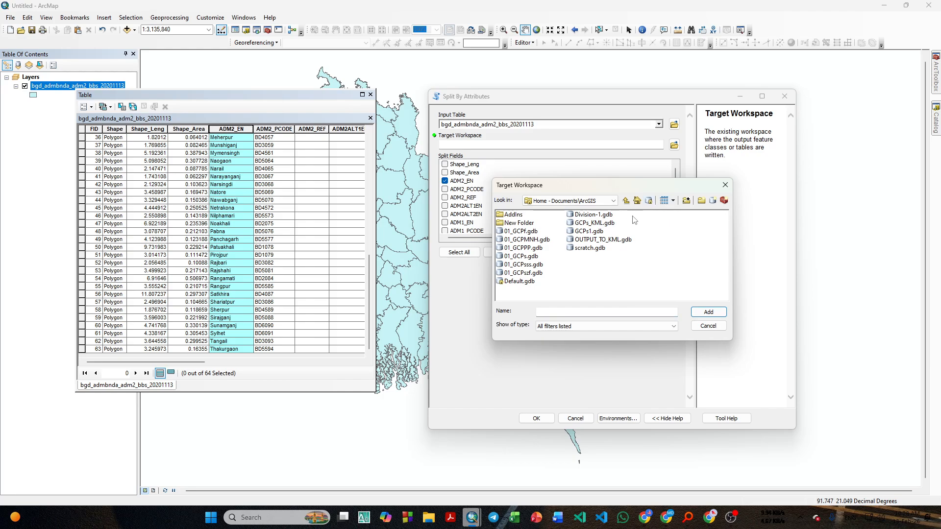
click(649, 201)
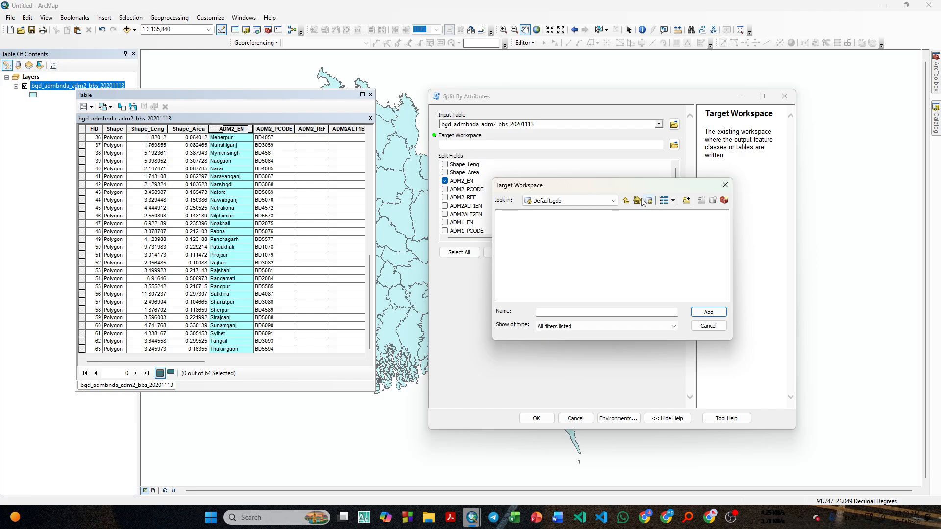
click(637, 201)
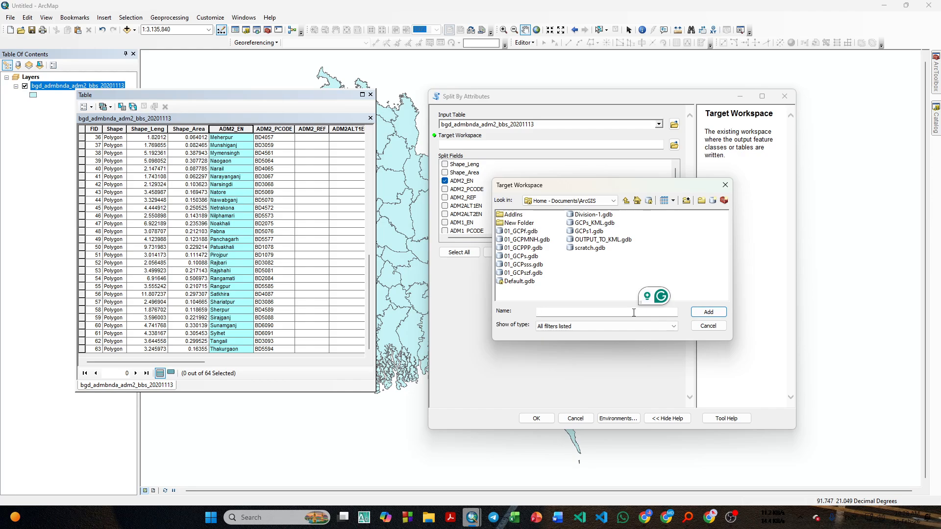
Try to add a target workspace by entering only the name District-1 in the home folder
text(District-1)
key(Return)
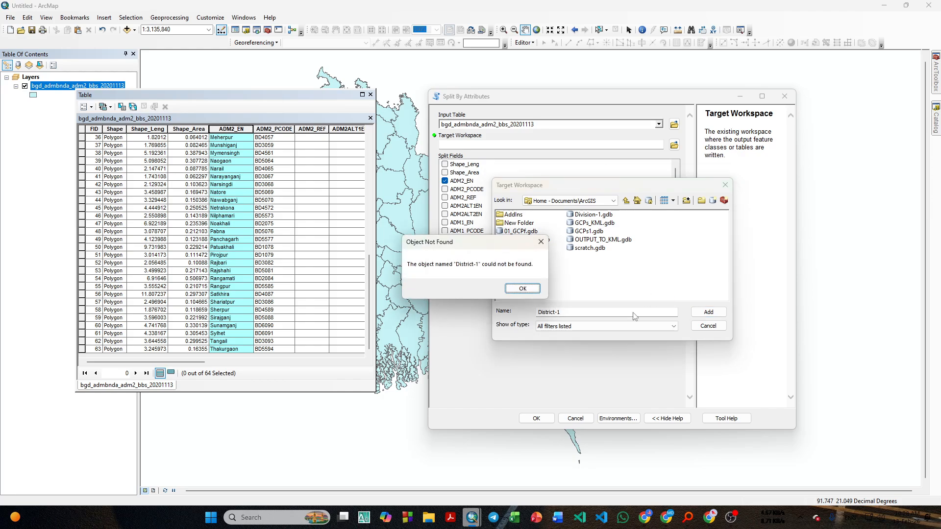
click(522, 288)
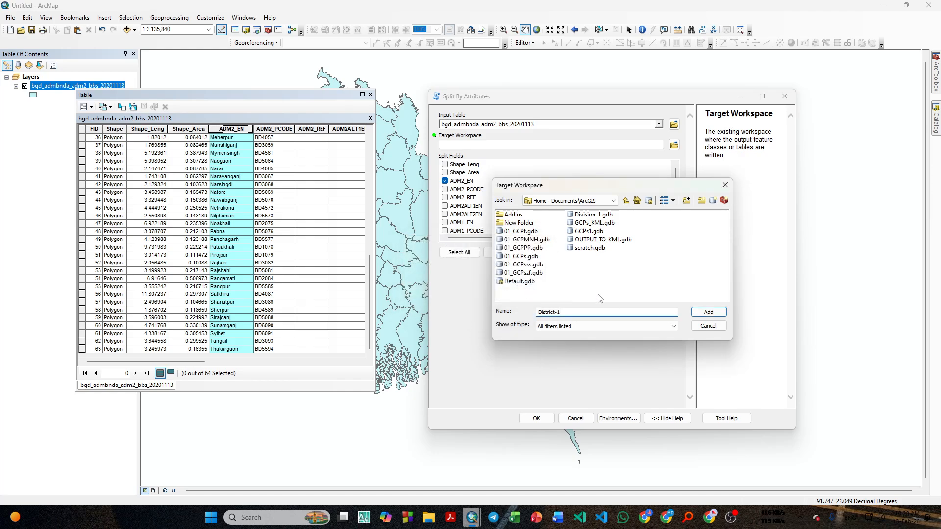
click(714, 314)
click(520, 289)
Create a file geodatabase named District-1 in the home folder and set it as the split's target workspace
click(712, 201)
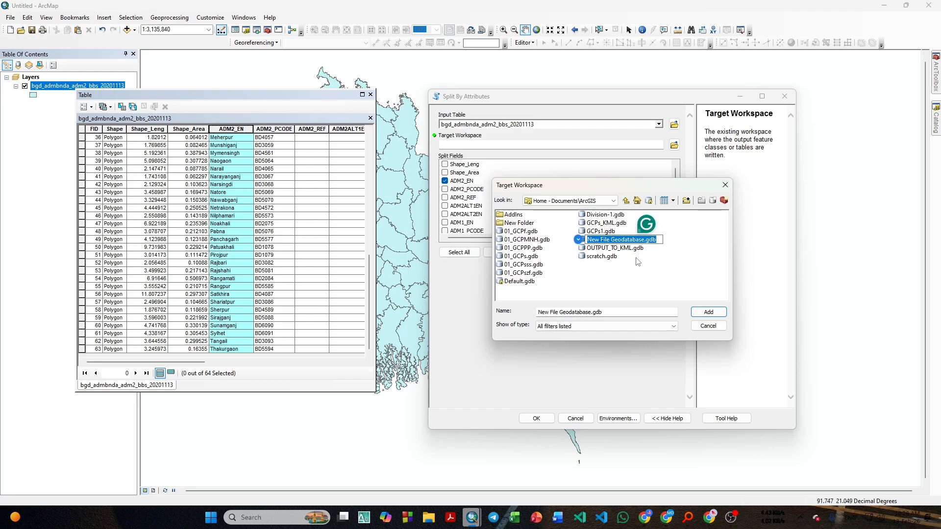
text(District)
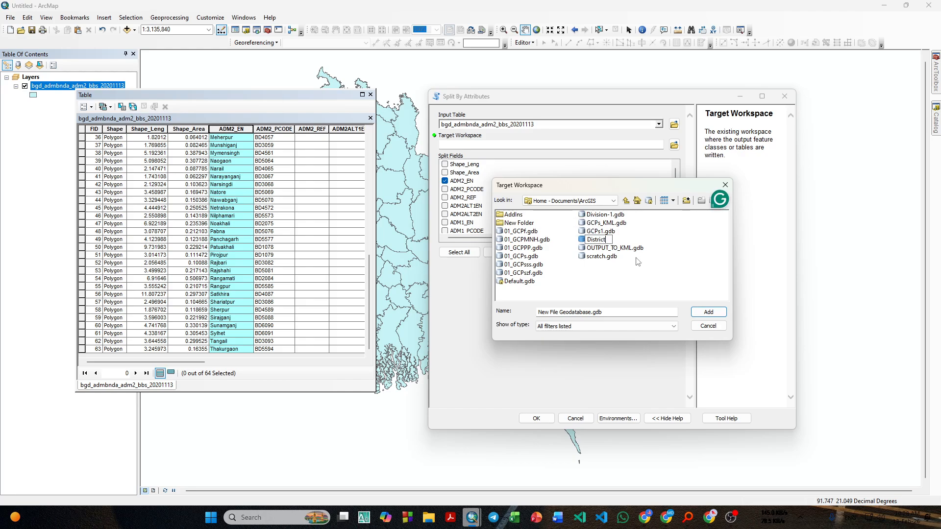
text(-1)
click(709, 312)
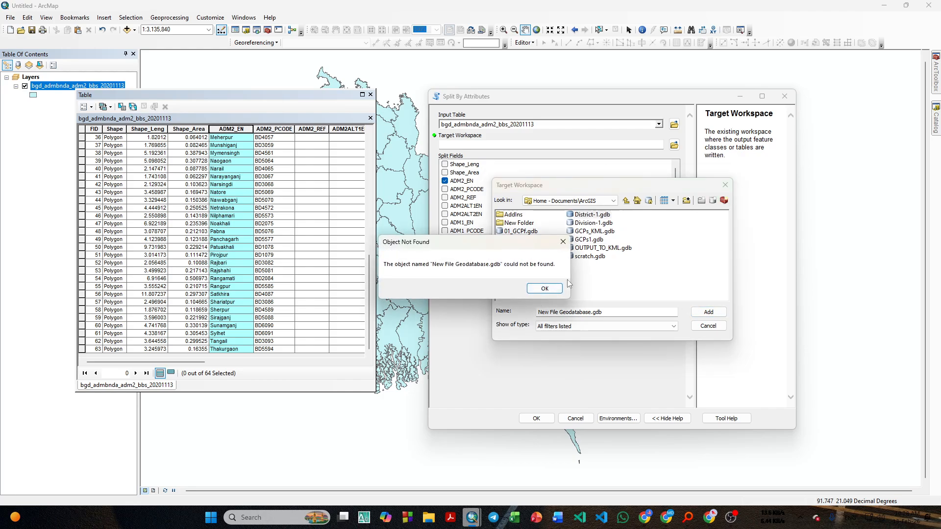
click(536, 288)
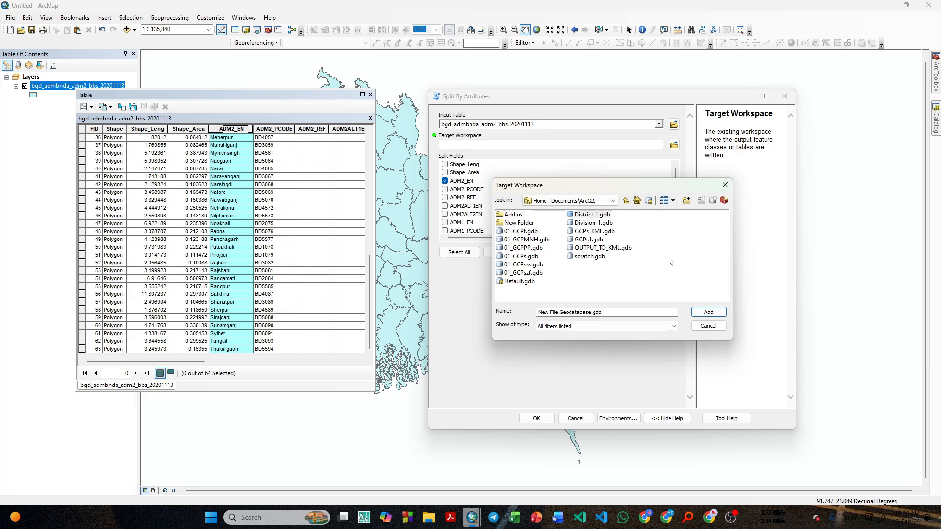
click(604, 216)
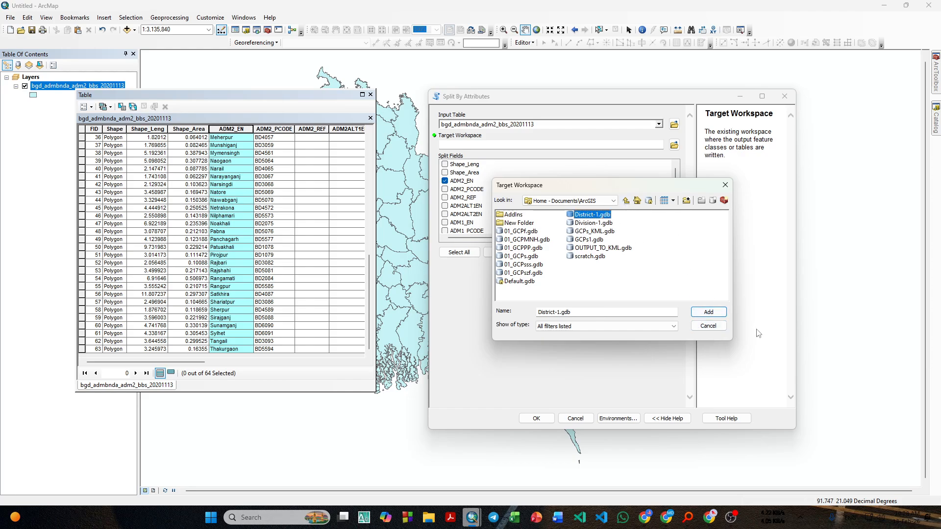
click(709, 312)
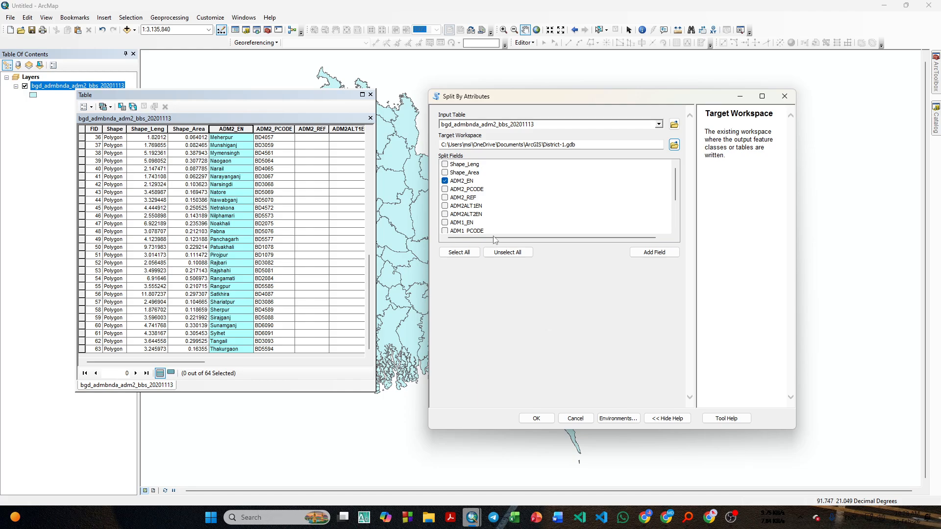
Run the split of the adm2 boundaries by ADM2_EN and go to the home folder in the Catalog
click(536, 418)
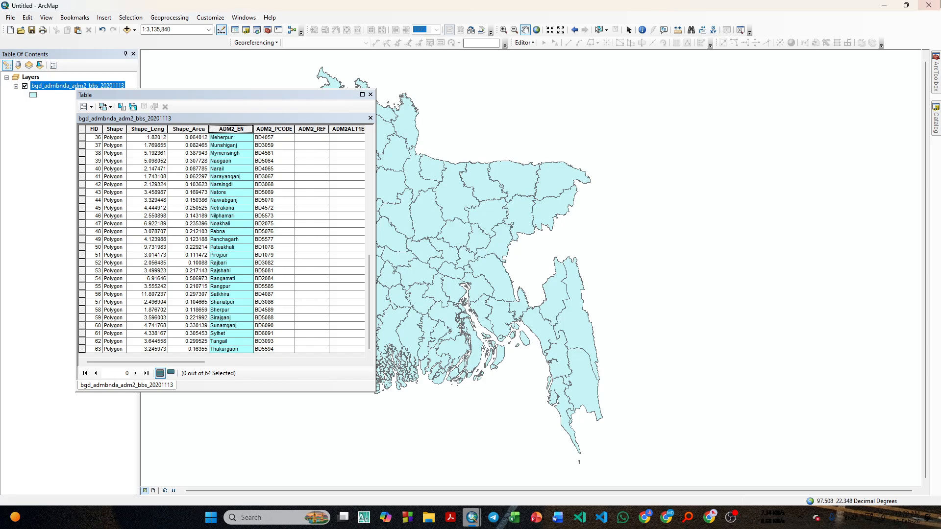
click(936, 118)
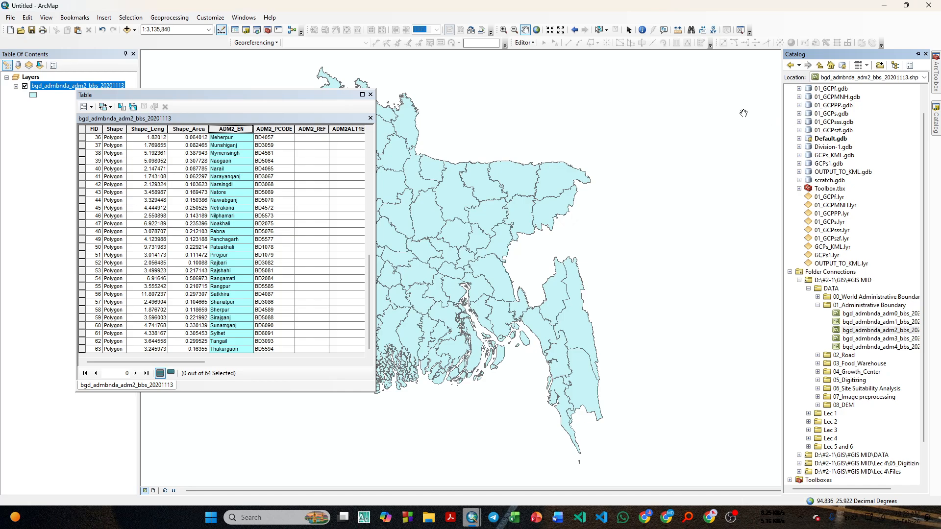
scroll(804, 178, up, 1)
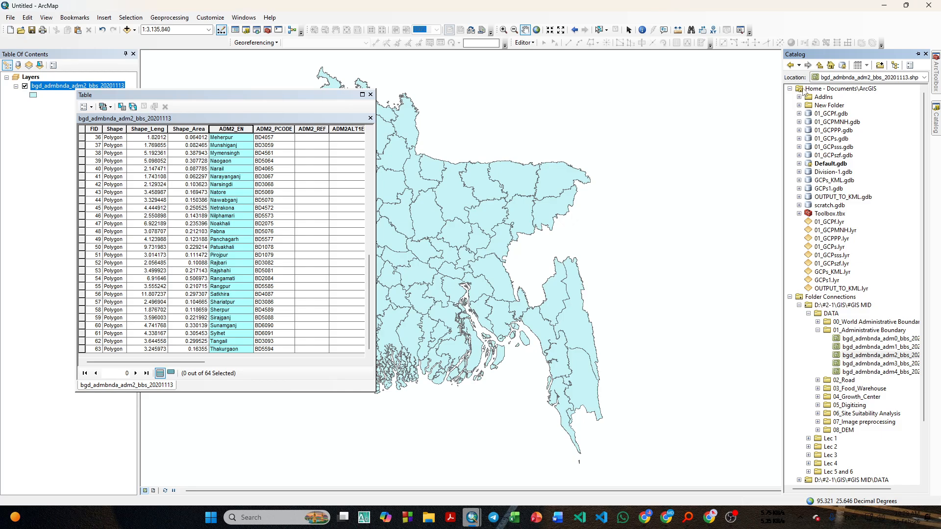
click(831, 66)
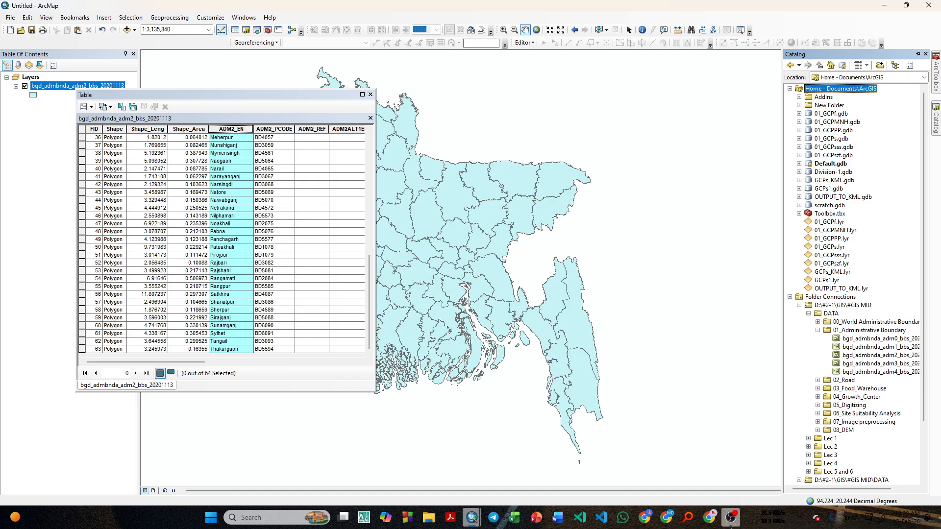
click(731, 518)
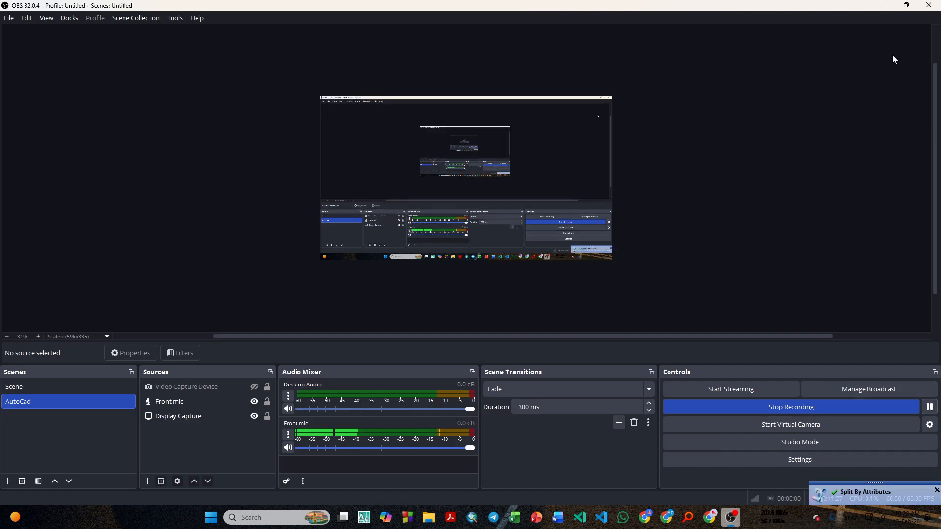
click(885, 6)
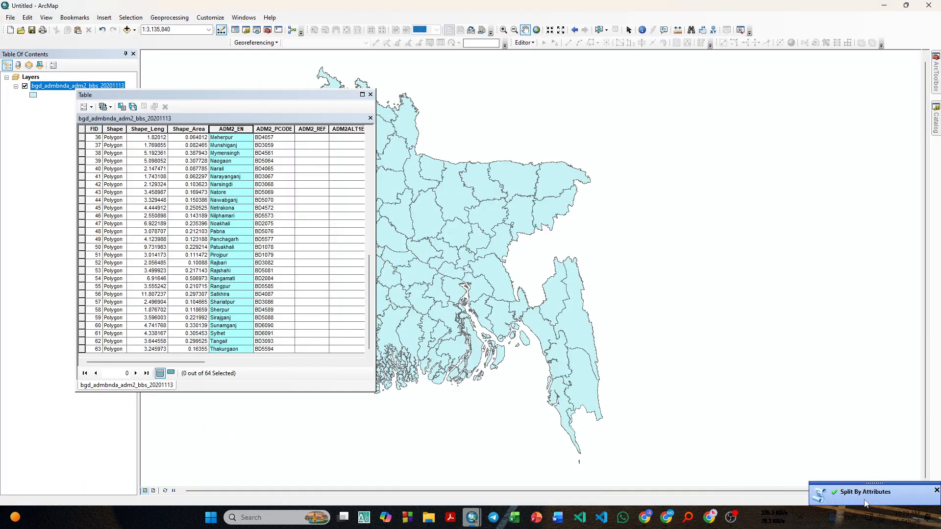
Expand District-1.gdb in the Catalog to list its district feature classes, and close the adm2 attribute table
mouse_move(936, 123)
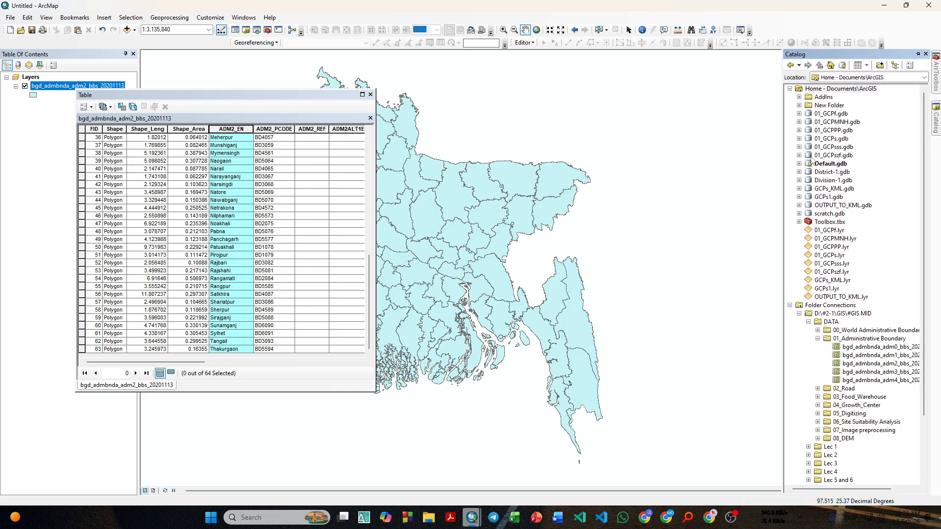
click(799, 171)
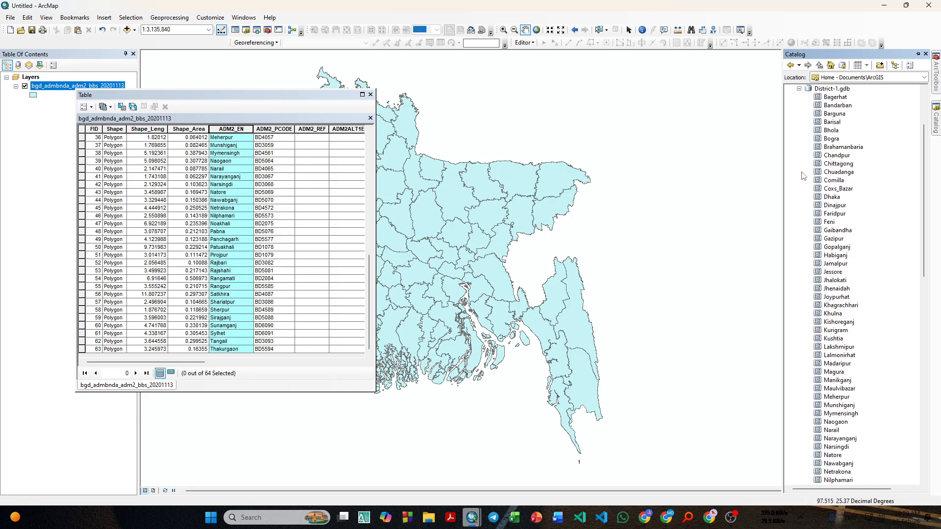
scroll(826, 191, up, 2)
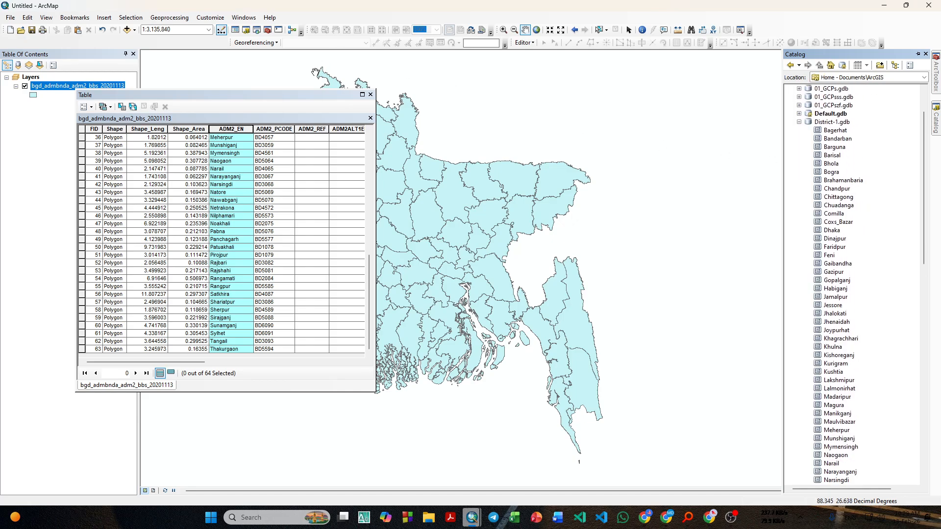
click(371, 95)
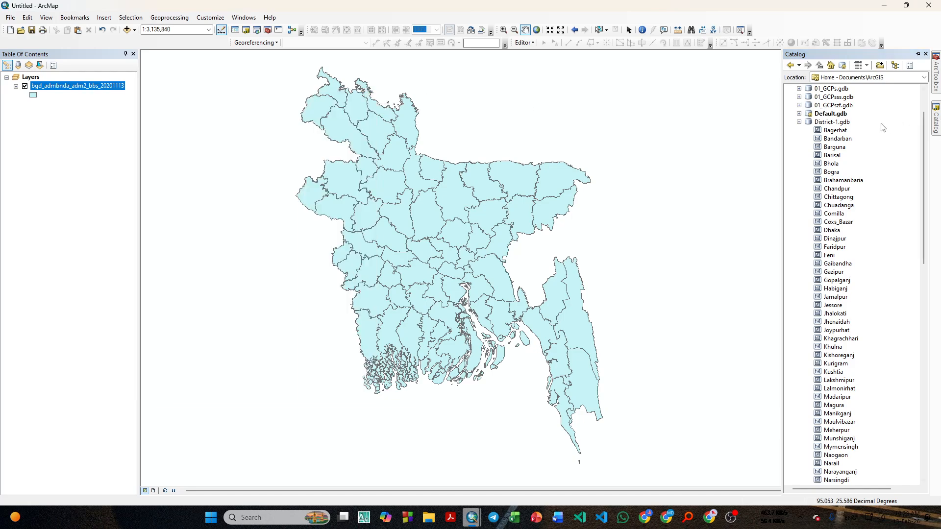
Add the Chittagong feature class to the map above the adm2 layer, and check it with adm2 briefly hidden
drag(845, 202, 73, 178)
drag(91, 87, 89, 111)
click(25, 104)
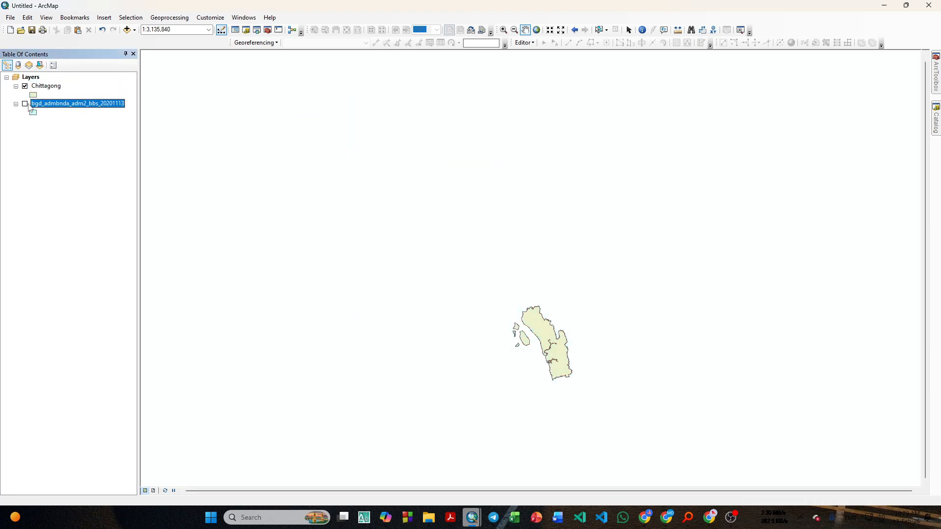
click(25, 104)
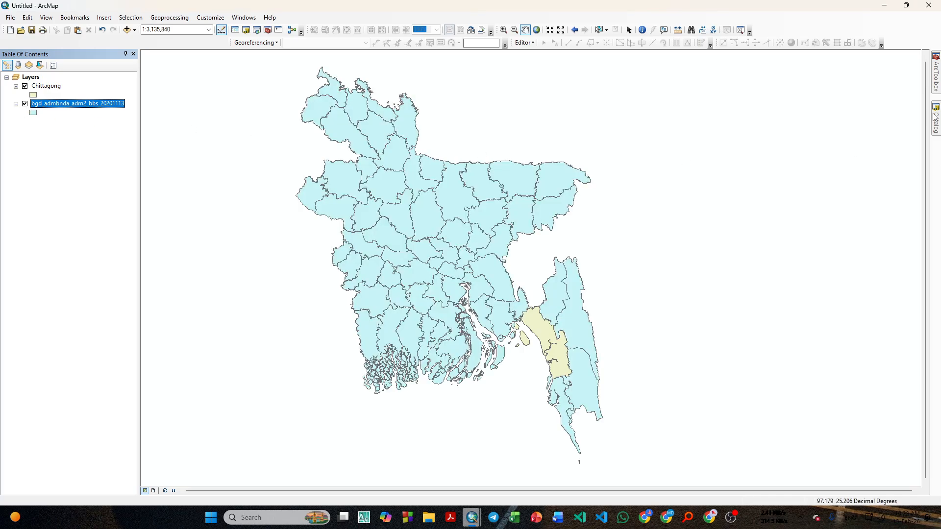
Add the Manikganj feature class from District-1.gdb to the map as the uppermost layer
mouse_move(936, 119)
scroll(851, 258, down, 8)
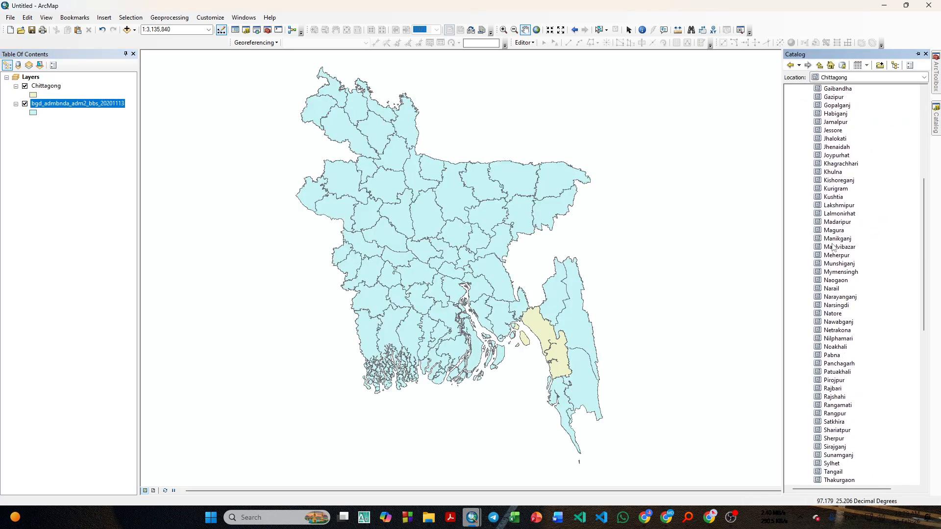
drag(838, 239, 84, 85)
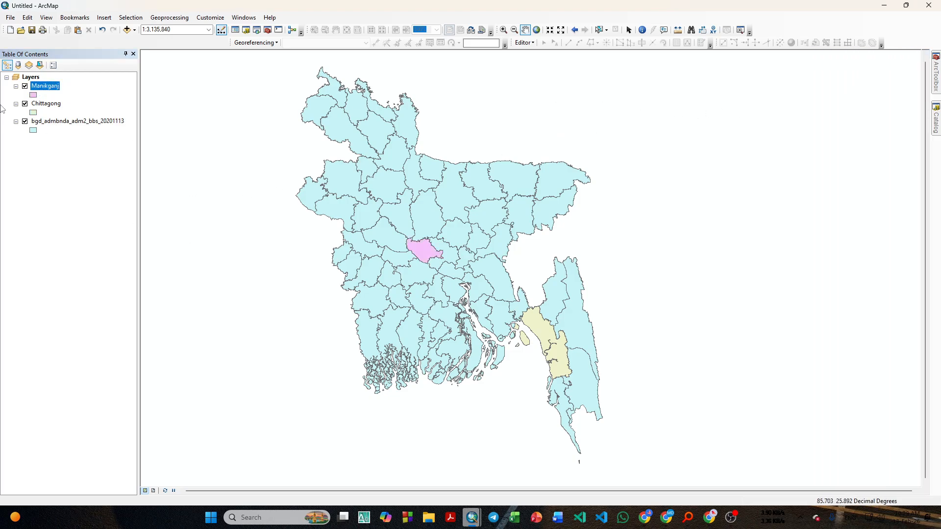
Hide the adm2 and Manikganj layers and inspect the Chittagong district on its own
click(25, 122)
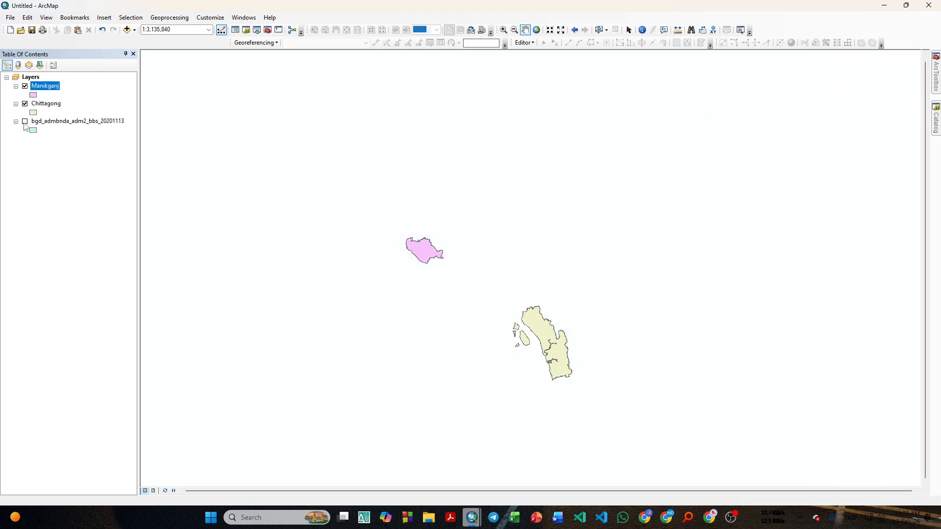
click(25, 86)
scroll(521, 278, down, 1)
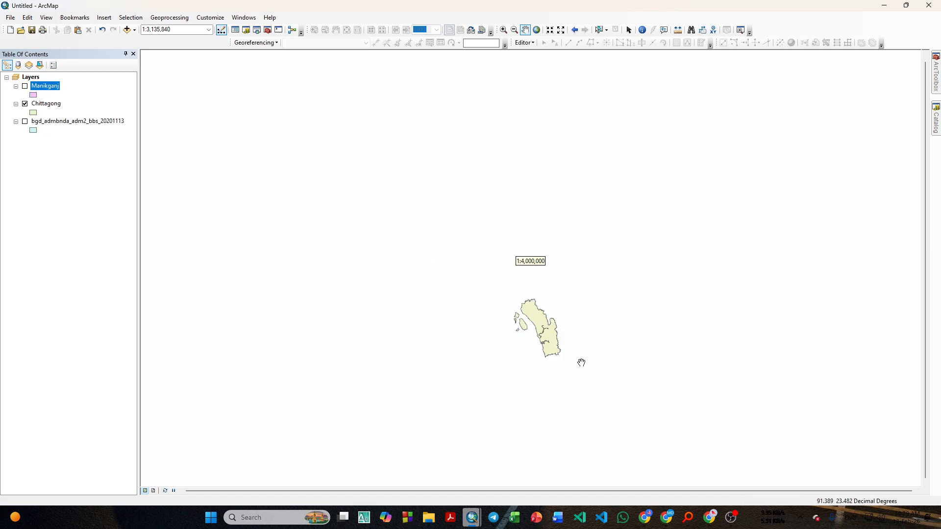
scroll(578, 361, down, 4)
drag(543, 314, 512, 242)
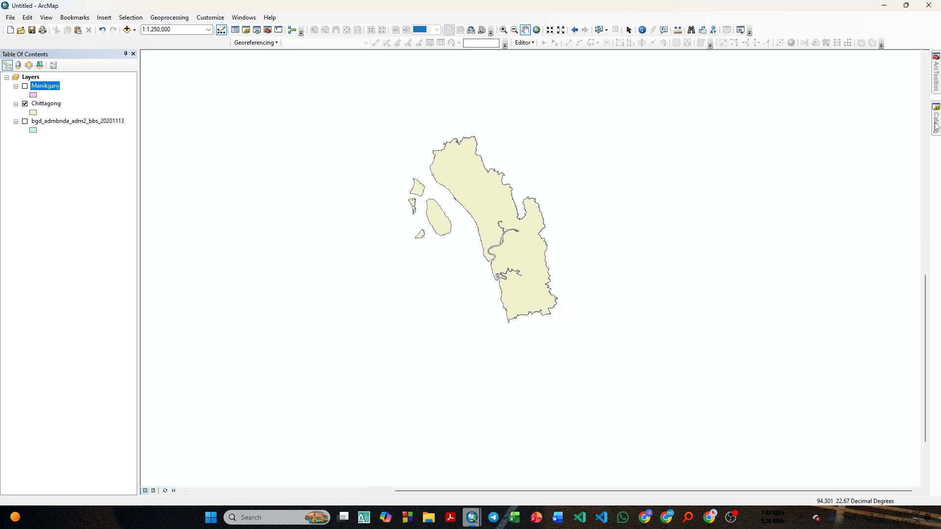
Add bgd_admbnda_adm1_bbs_20201113 from the 01_Administrative Boundary folder to the map and hide the Chittagong layer
mouse_move(936, 127)
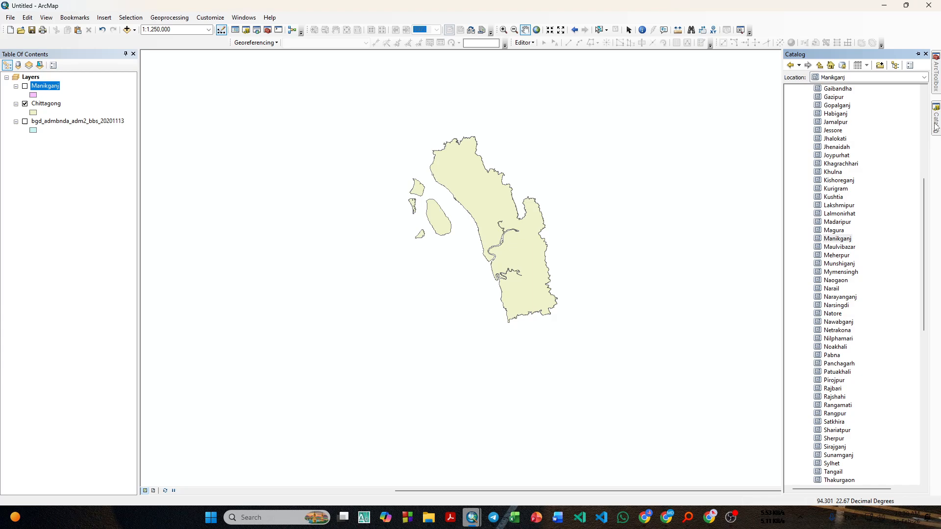
scroll(884, 186, up, 4)
scroll(845, 190, down, 4)
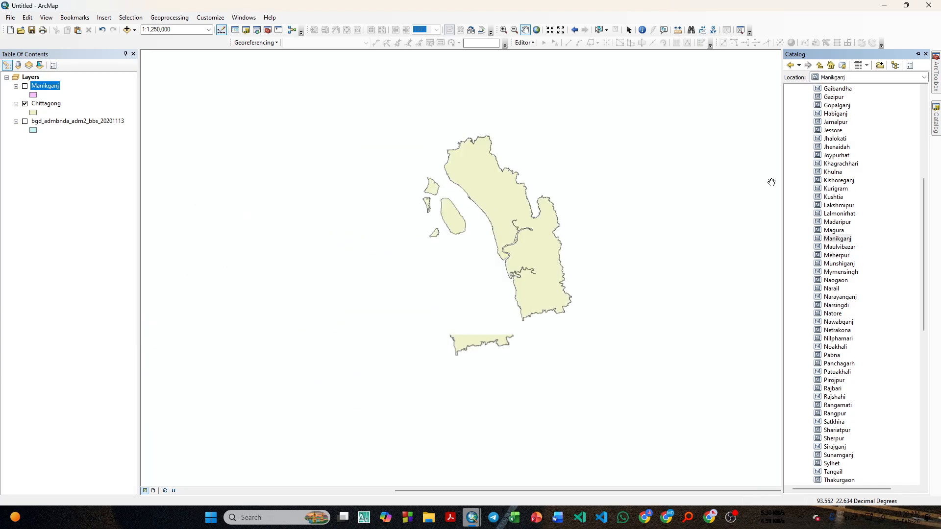
scroll(916, 194, up, 9)
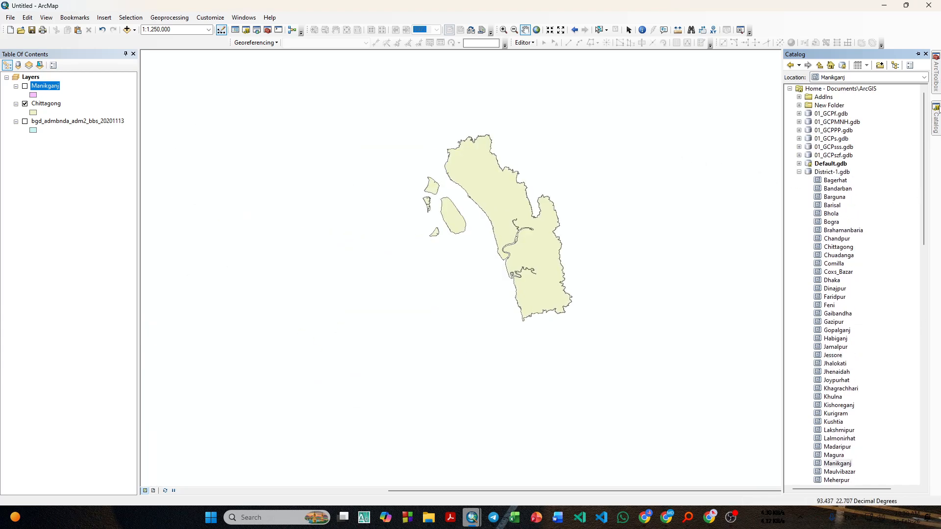
scroll(869, 197, down, 20)
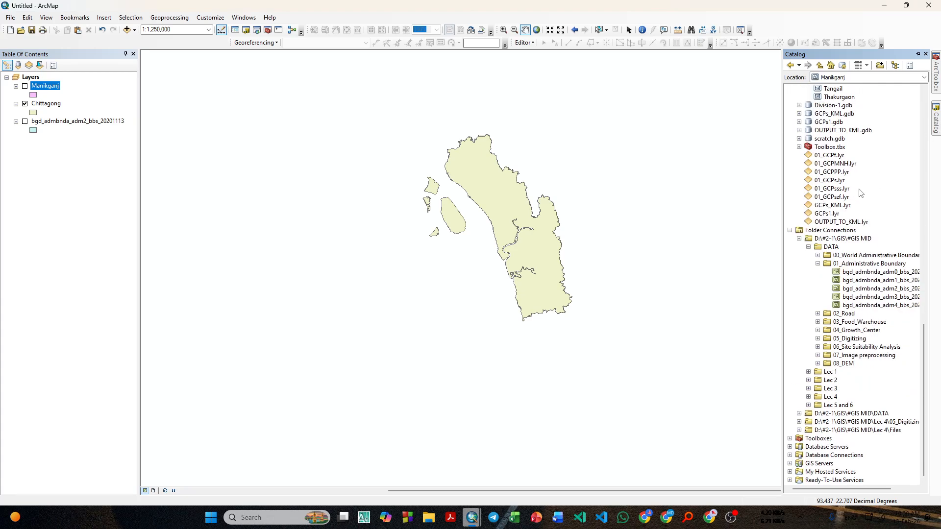
drag(864, 280, 86, 81)
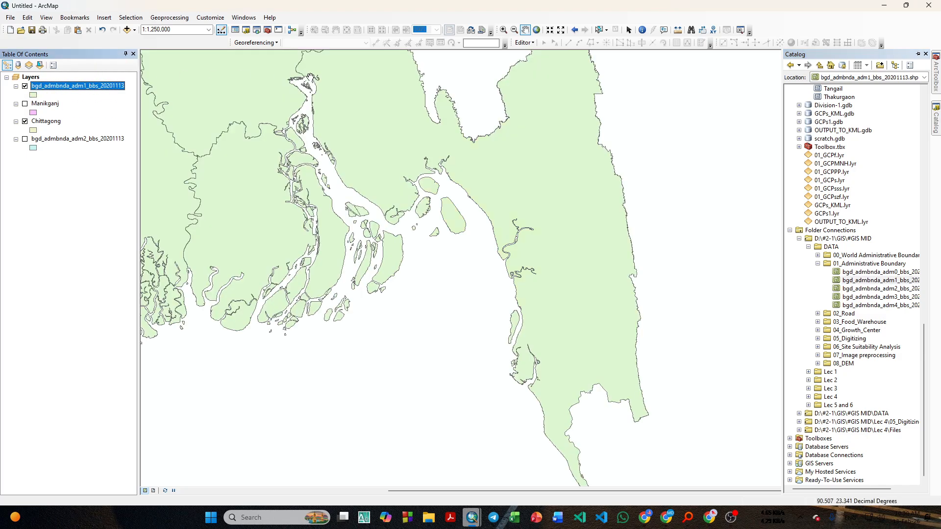
scroll(467, 178, down, 1)
scroll(496, 219, down, 4)
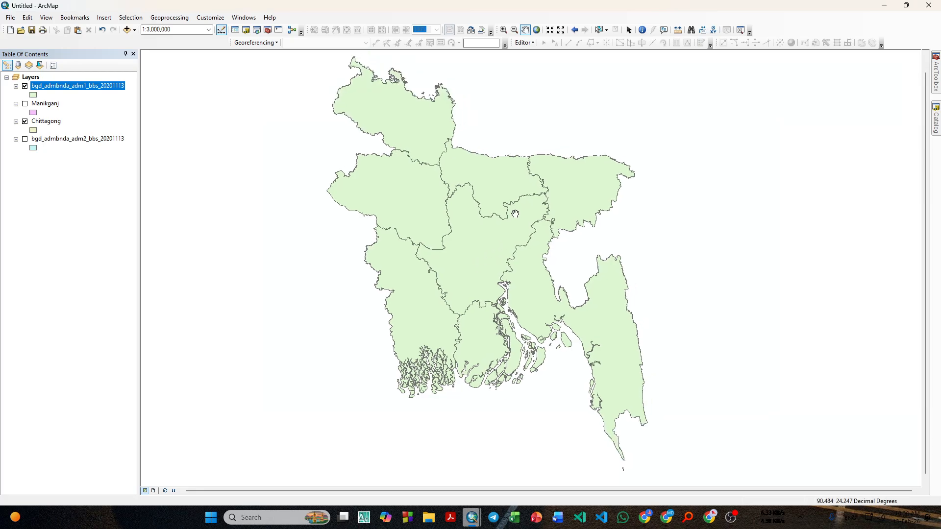
click(24, 122)
Start the Split By Attributes tool with bgd_admbnda_adm1_bbs_20201113 as the input table
mouse_move(937, 76)
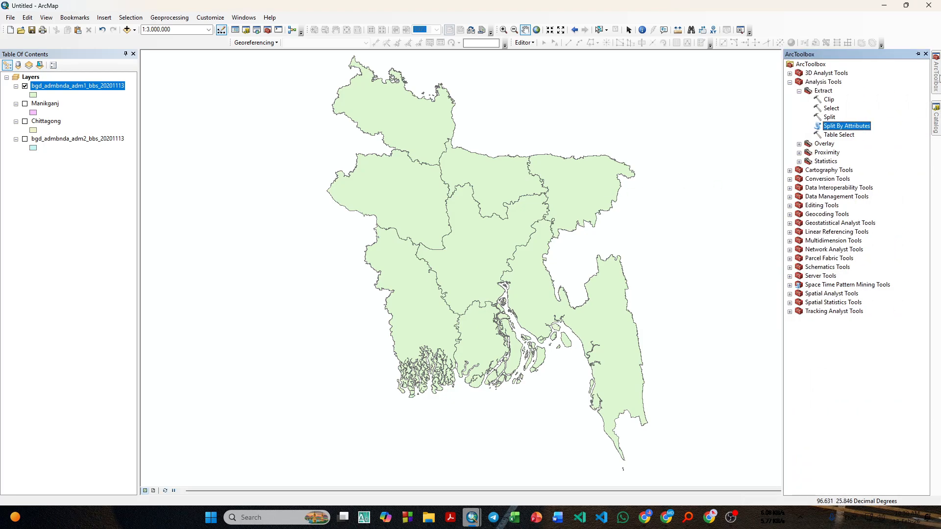
double_click(839, 125)
click(650, 123)
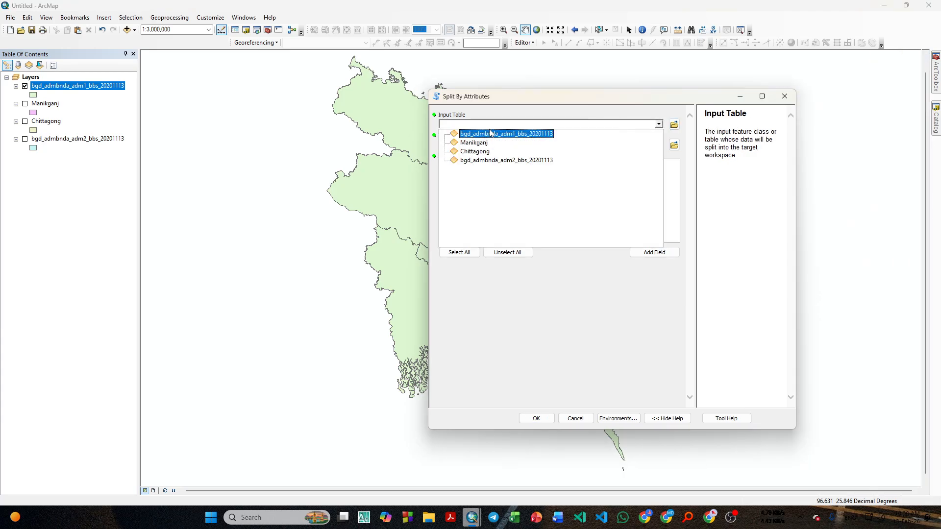
click(515, 138)
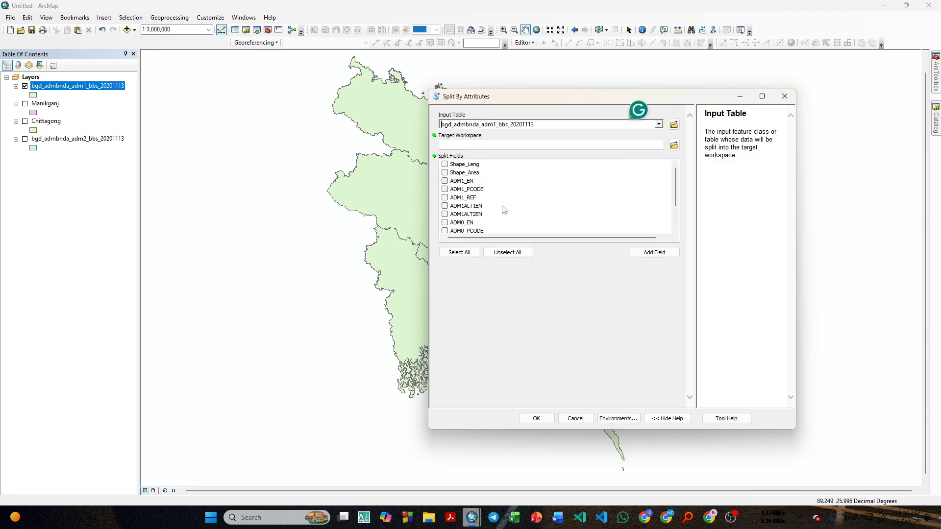
Examine the adm1 attribute table to find the column holding the division names, and close it
scroll(498, 218, down, 1)
right_click(94, 88)
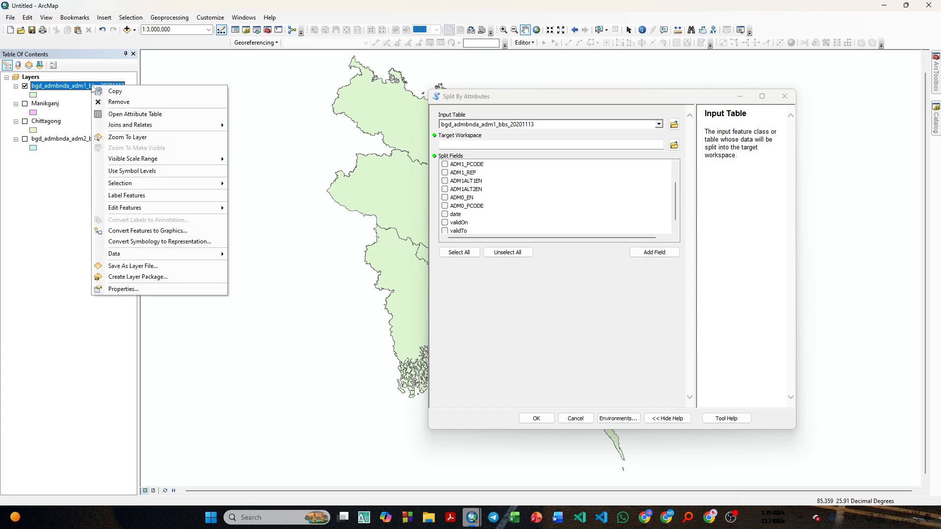
click(133, 114)
click(233, 129)
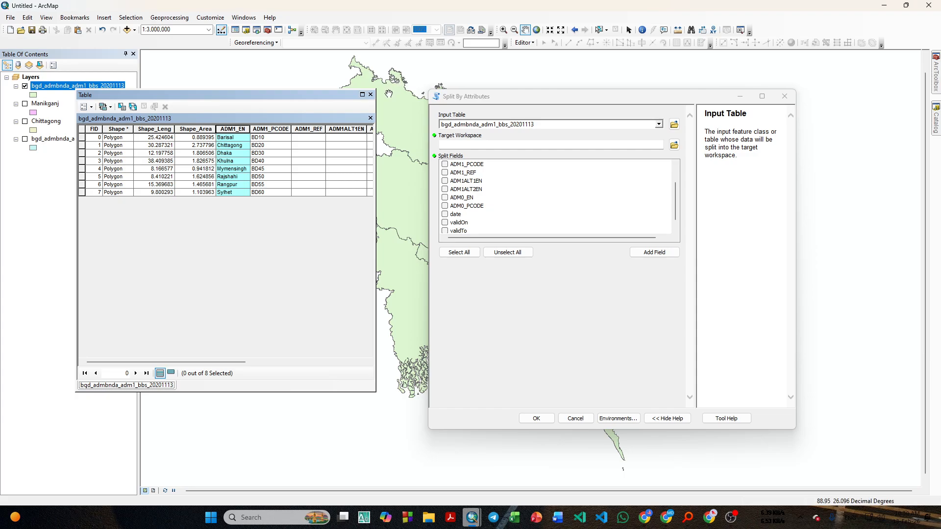
click(371, 94)
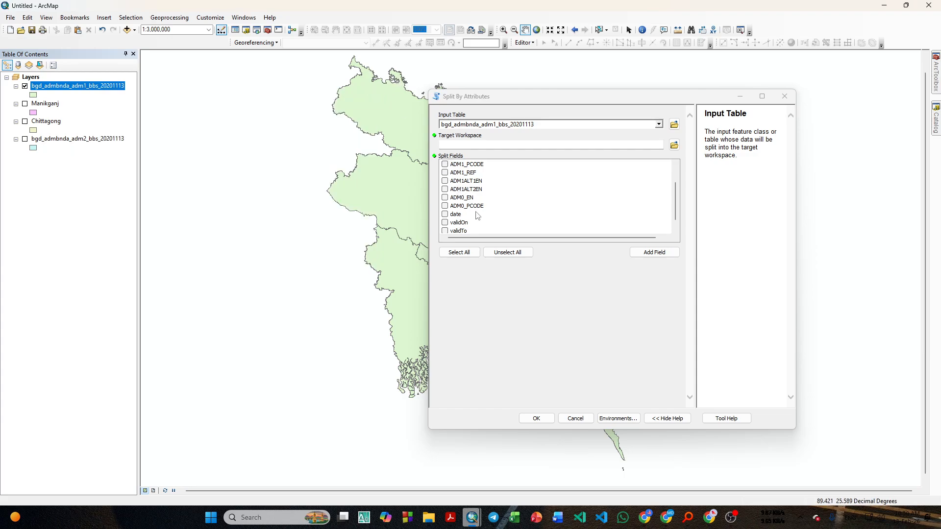
Choose ADM1_EN as the only split field, adding a placeholder field entry but leaving it unselected
scroll(477, 198, up, 1)
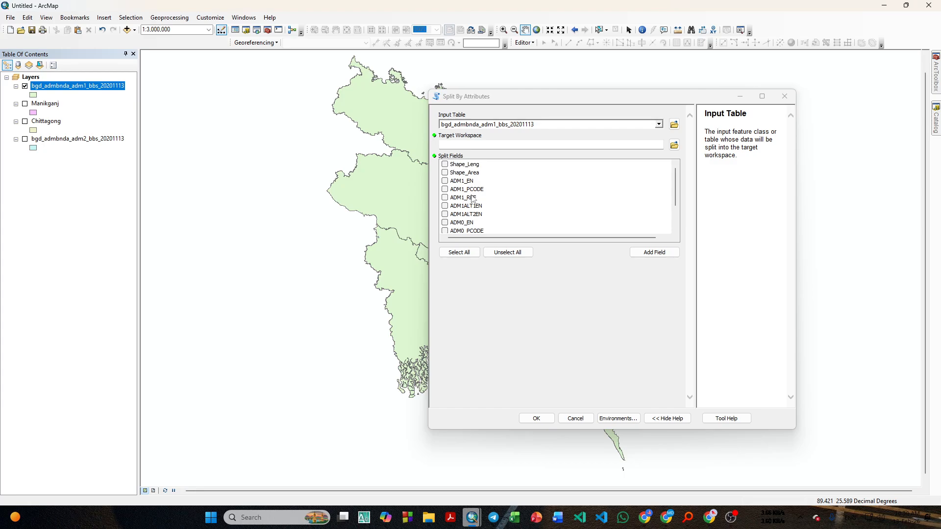
click(445, 181)
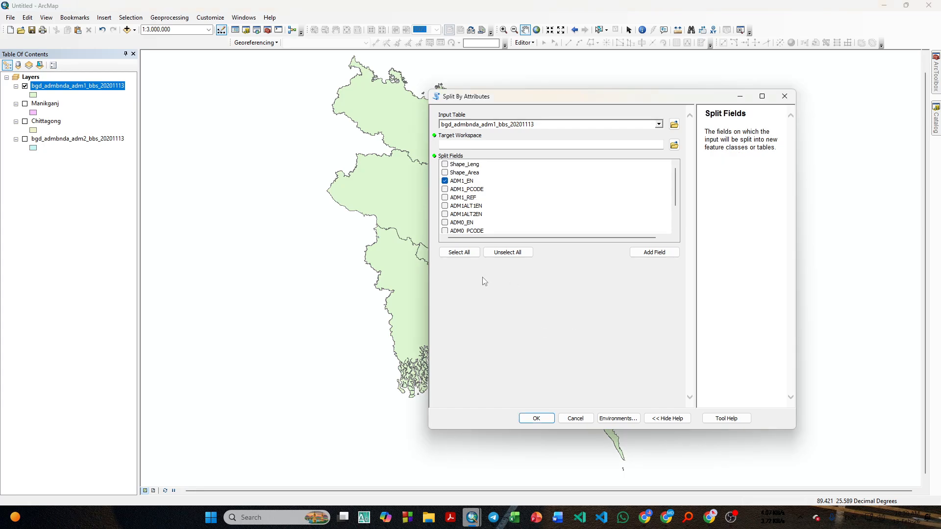
click(660, 255)
click(533, 284)
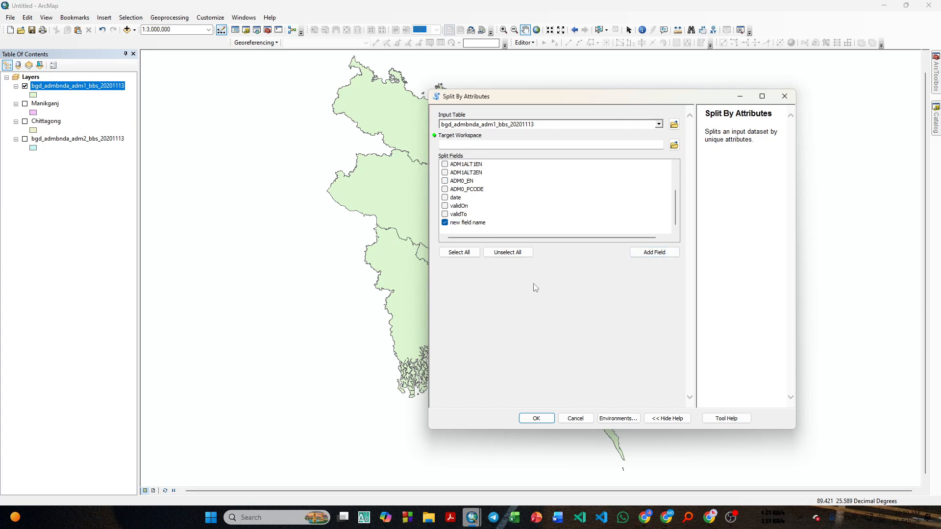
scroll(554, 186, up, 2)
scroll(451, 205, down, 2)
click(445, 223)
scroll(519, 195, up, 2)
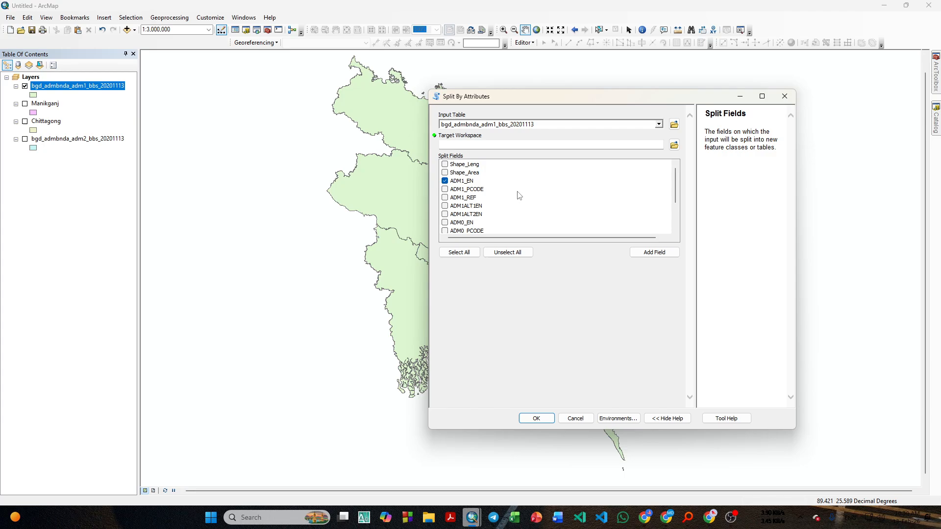
Create the file geodatabase Division-2.gdb in Documents\ArcGIS, set it as the target workspace, and run the split
click(675, 146)
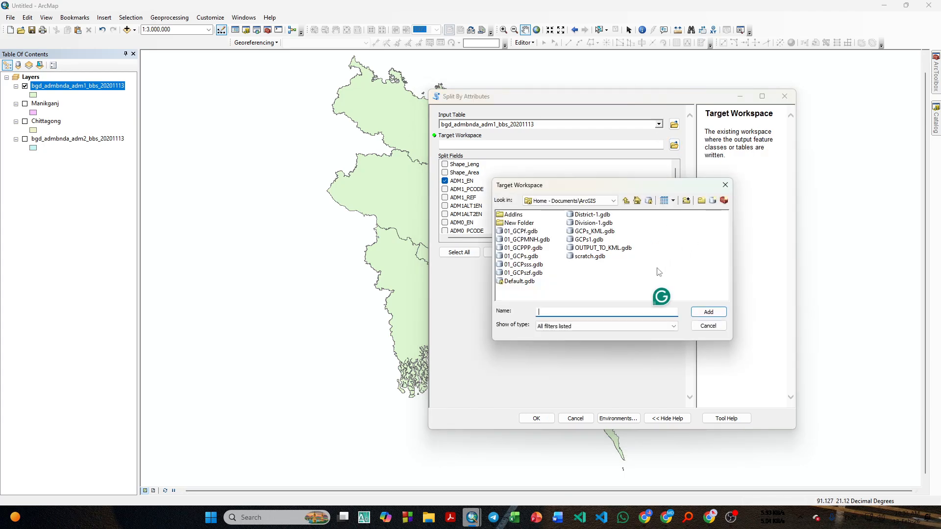
click(713, 201)
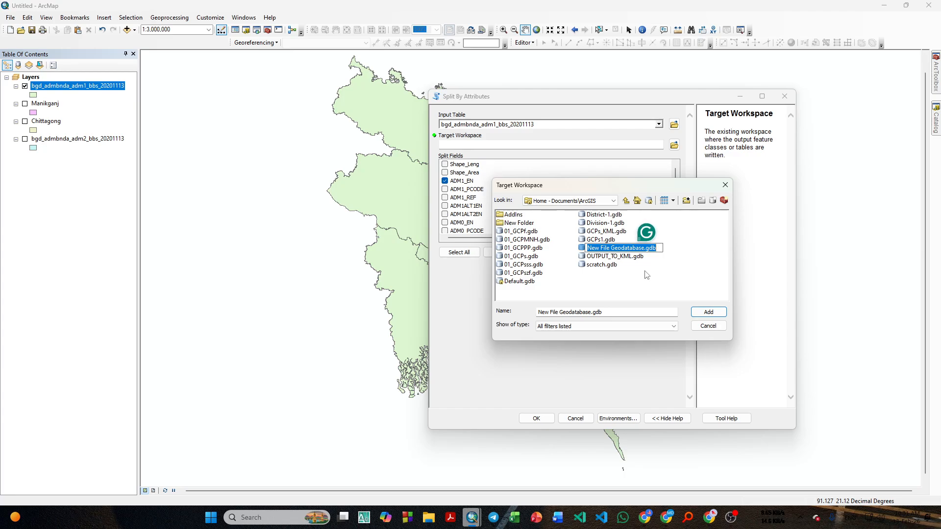
text(Divisio)
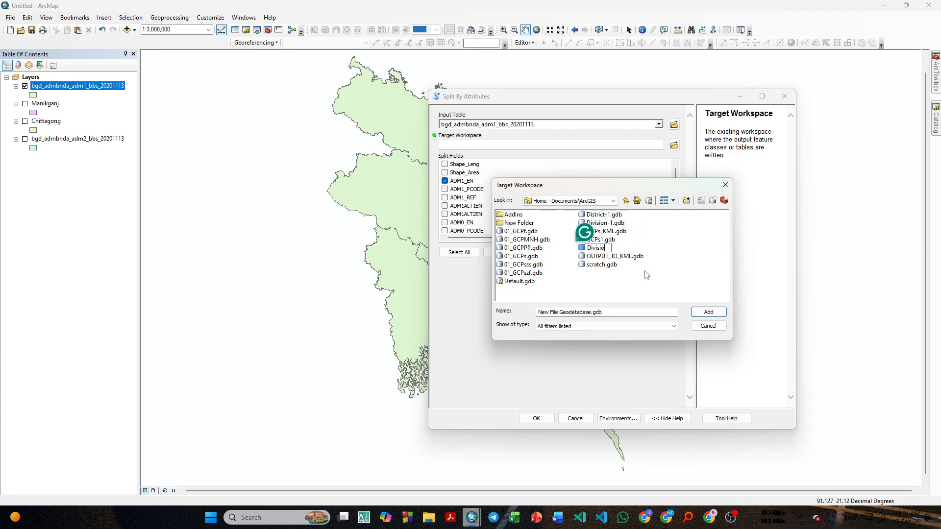
text(n-2)
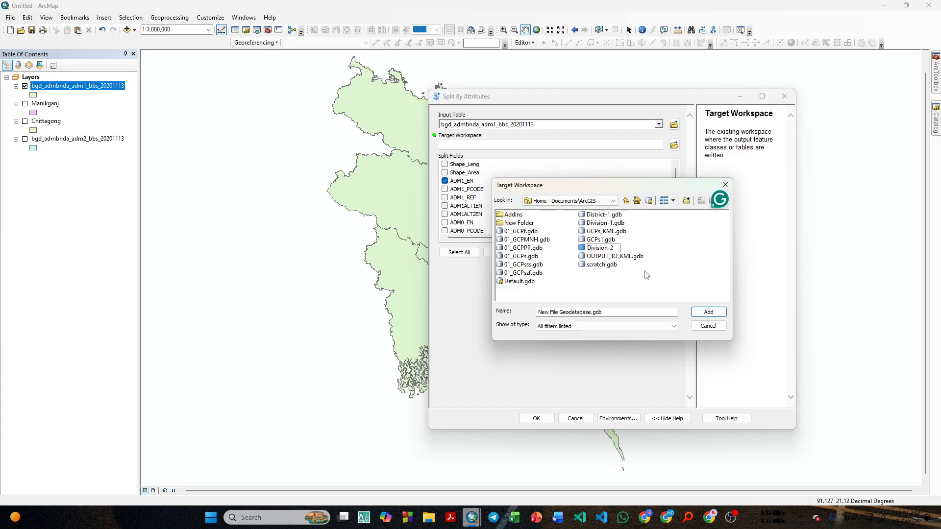
click(708, 313)
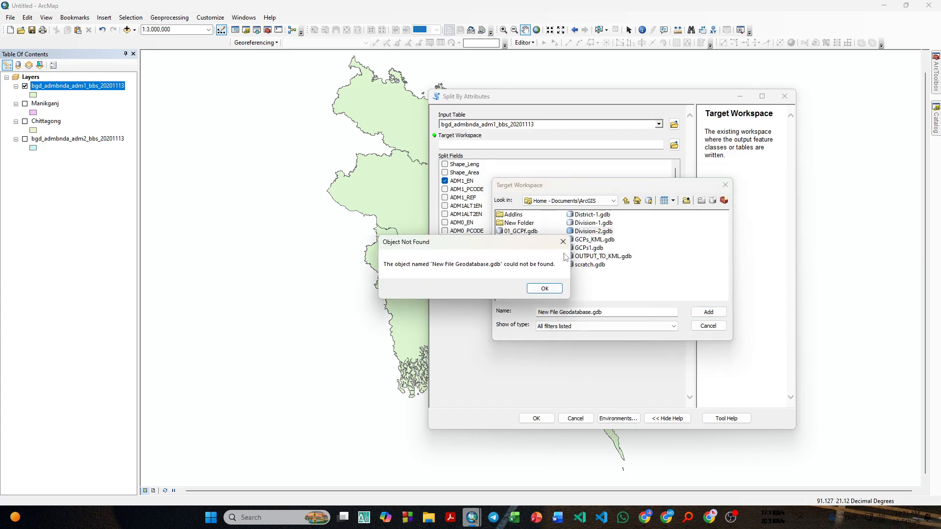
click(535, 290)
click(594, 231)
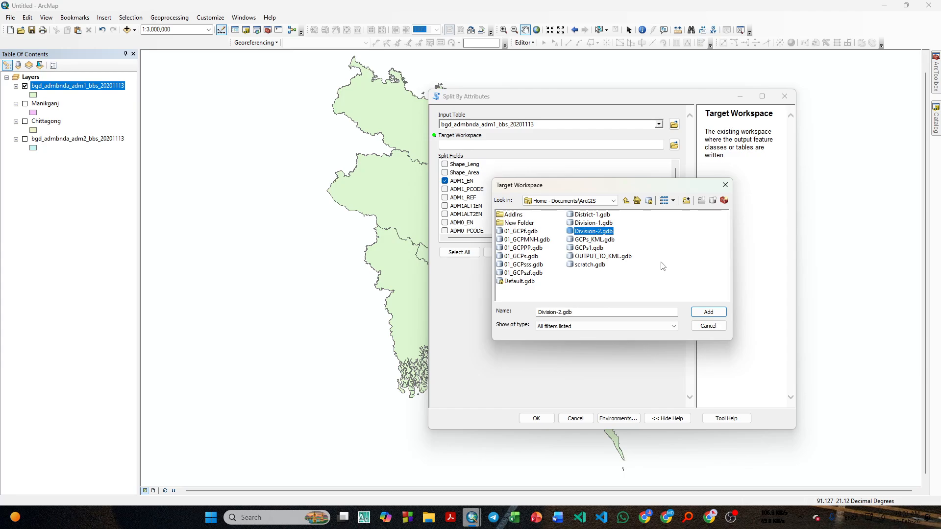
click(709, 312)
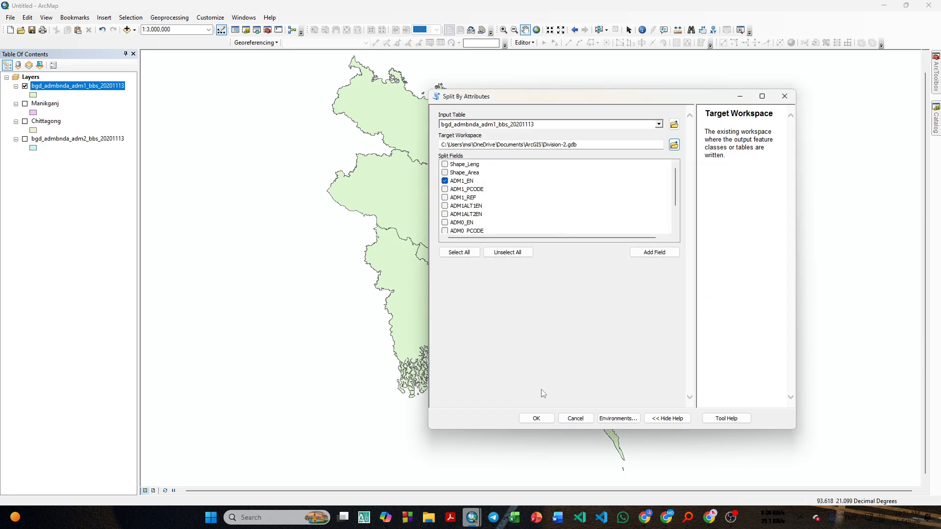
click(536, 418)
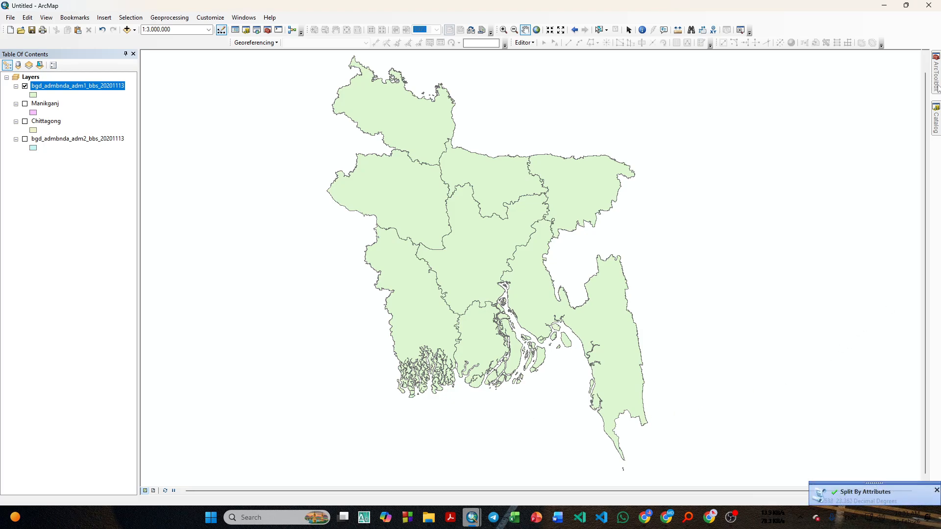
Add the Dhaka feature class from Division-2.gdb to the map above the adm1 layer
mouse_move(936, 119)
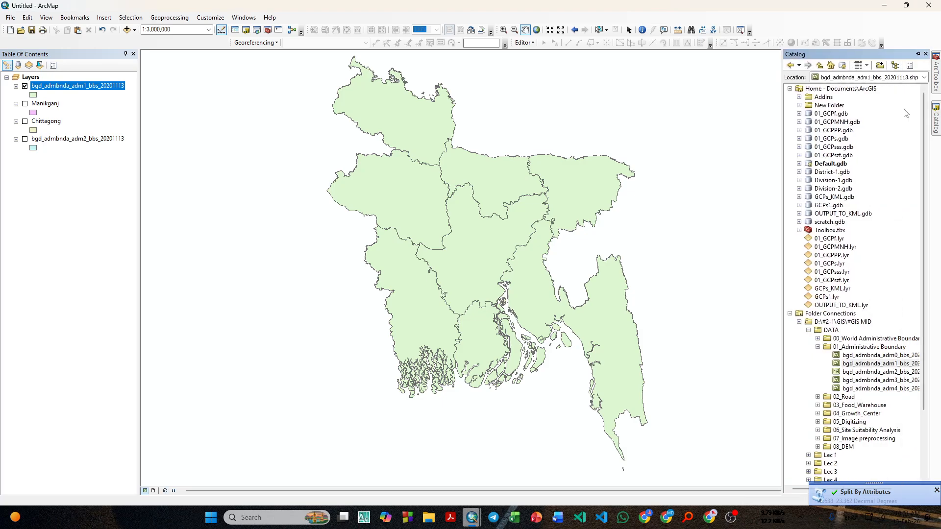
click(830, 65)
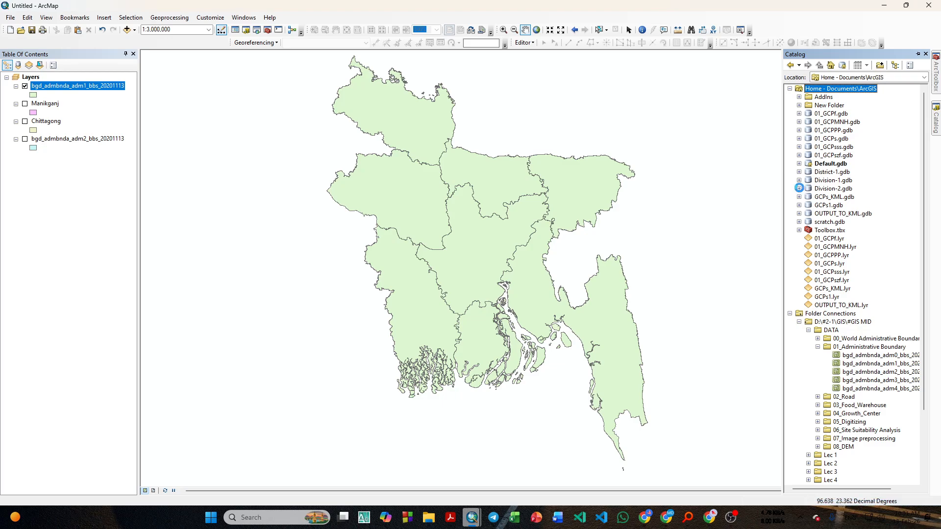
double_click(807, 189)
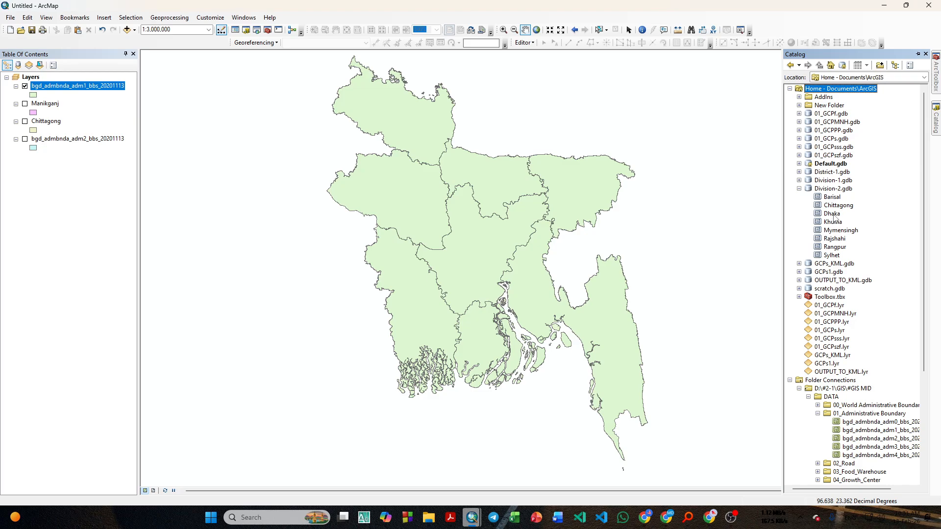
drag(833, 214, 73, 83)
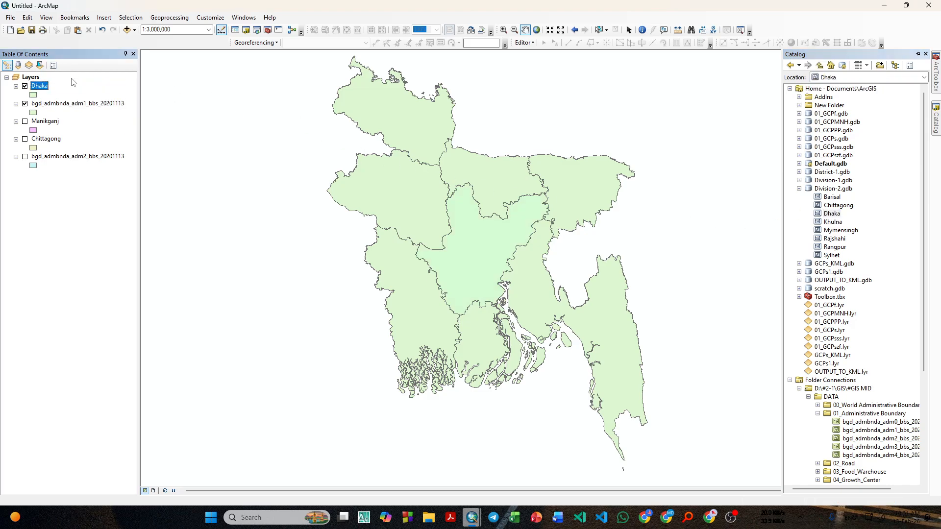
Change the Dhaka layer's fill to the yellow Sun symbol
click(33, 95)
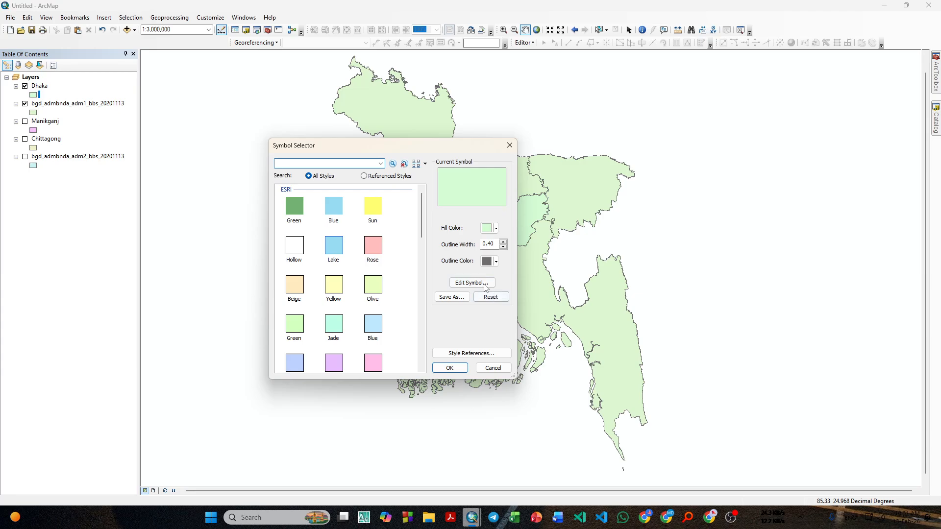
click(372, 206)
click(449, 367)
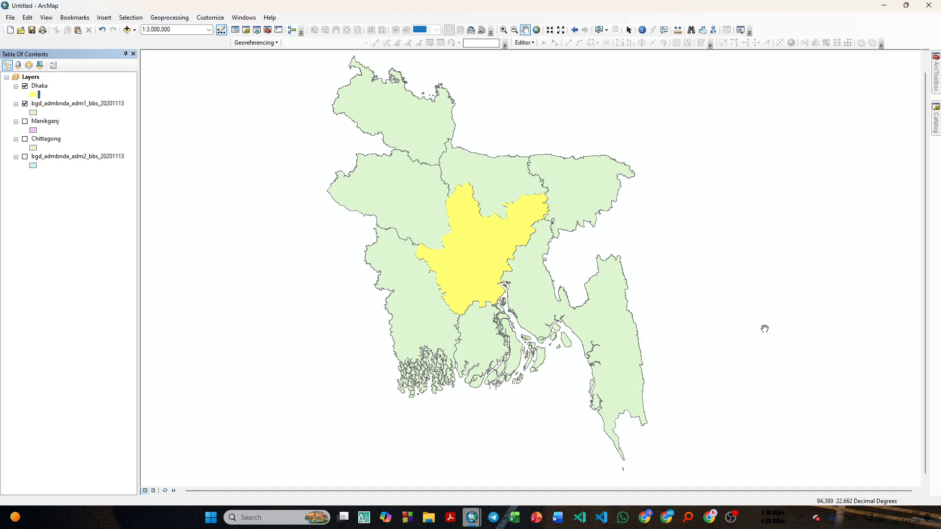
click(732, 523)
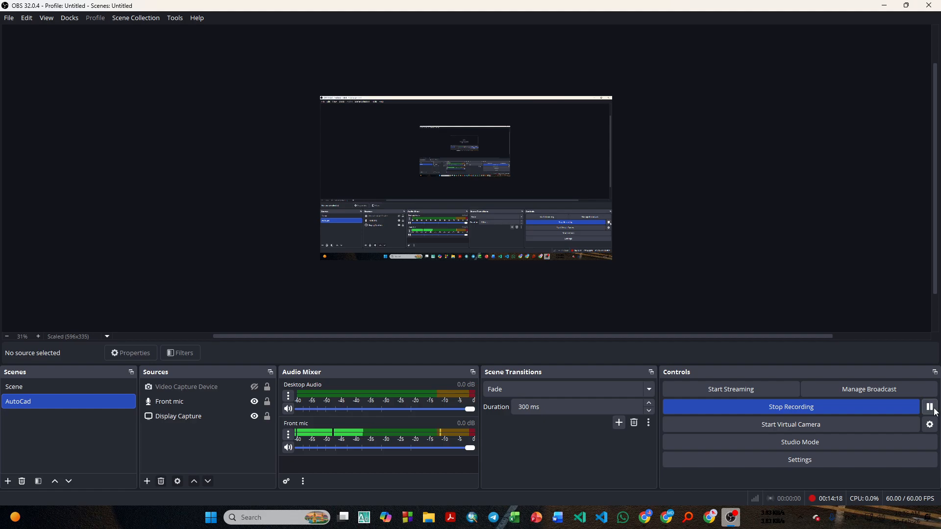
click(882, 6)
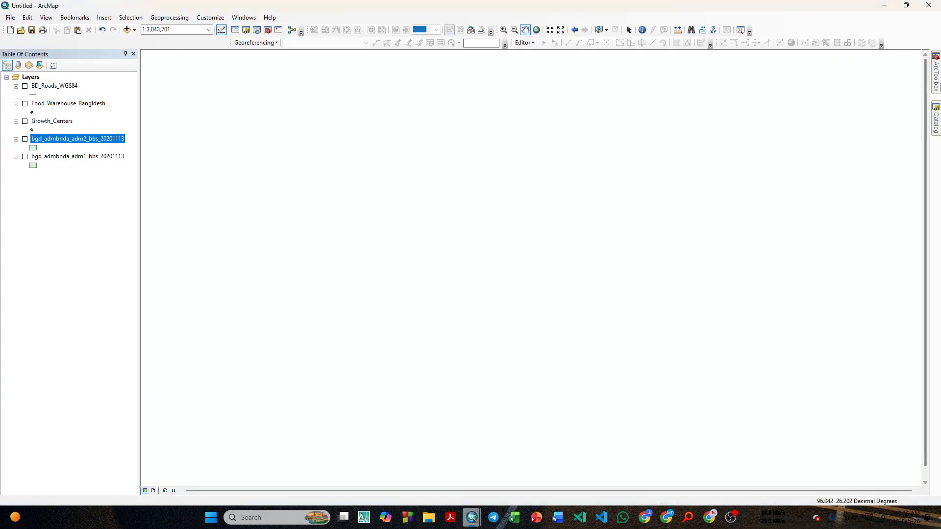
mouse_move(937, 79)
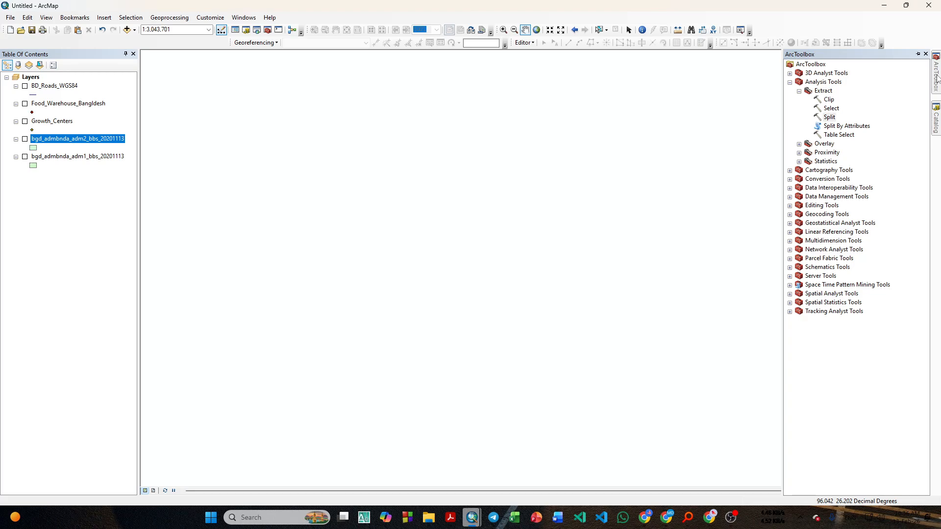
double_click(828, 117)
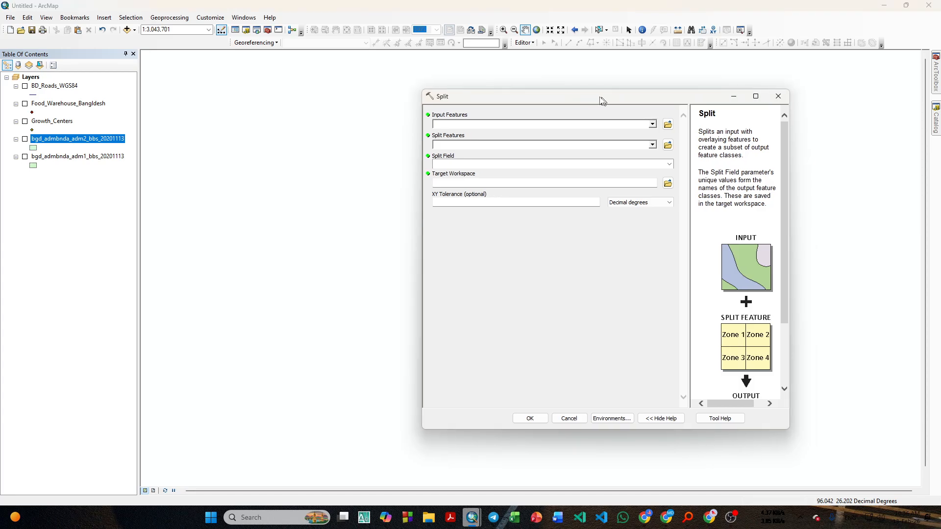
drag(603, 100, 555, 100)
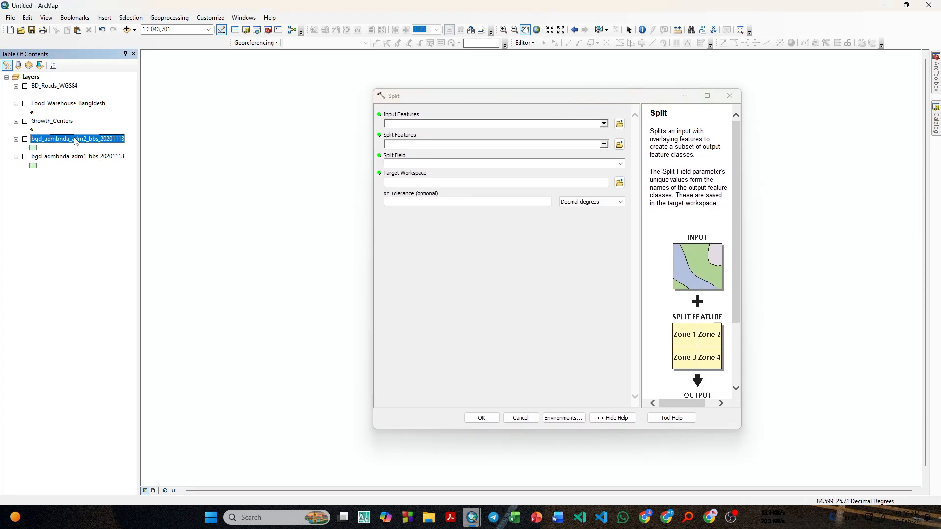
click(729, 96)
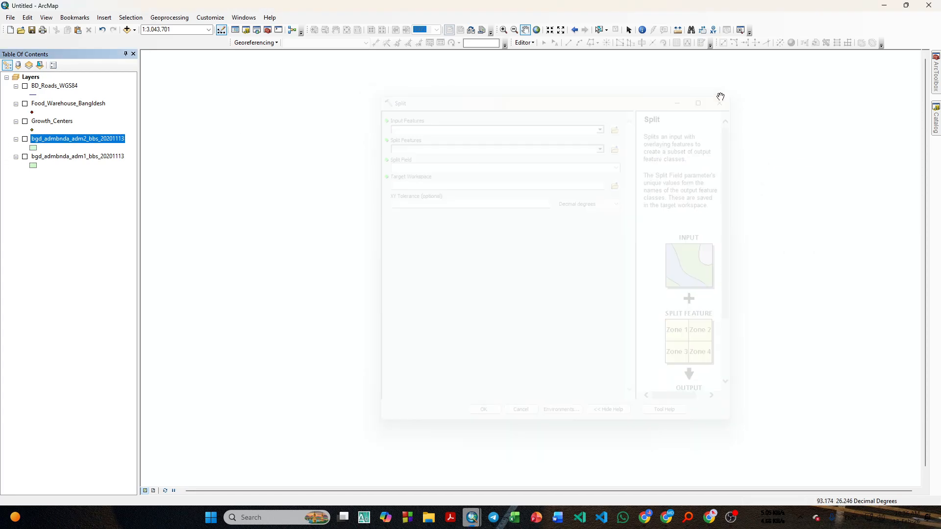
Show the bgd_admbnda_adm2_bbs_20201113 layer and rename it BD Districts
click(25, 139)
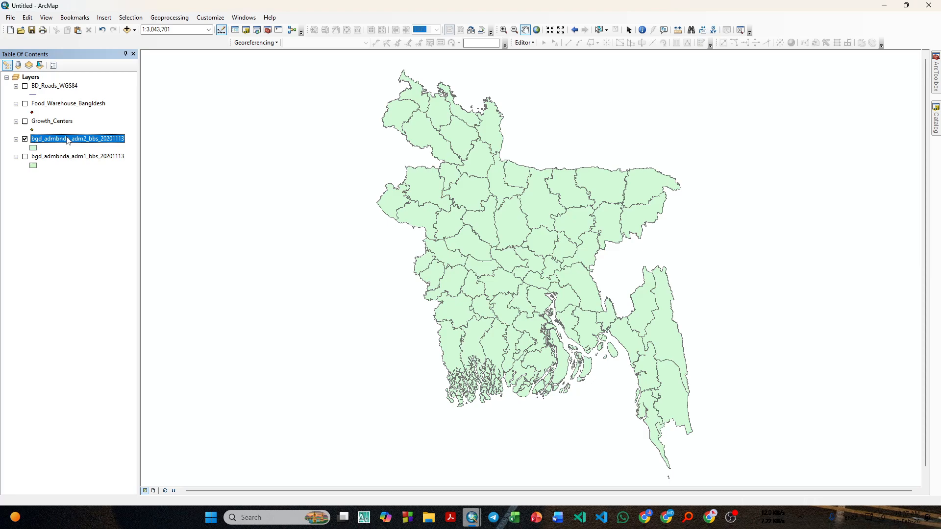
click(68, 140)
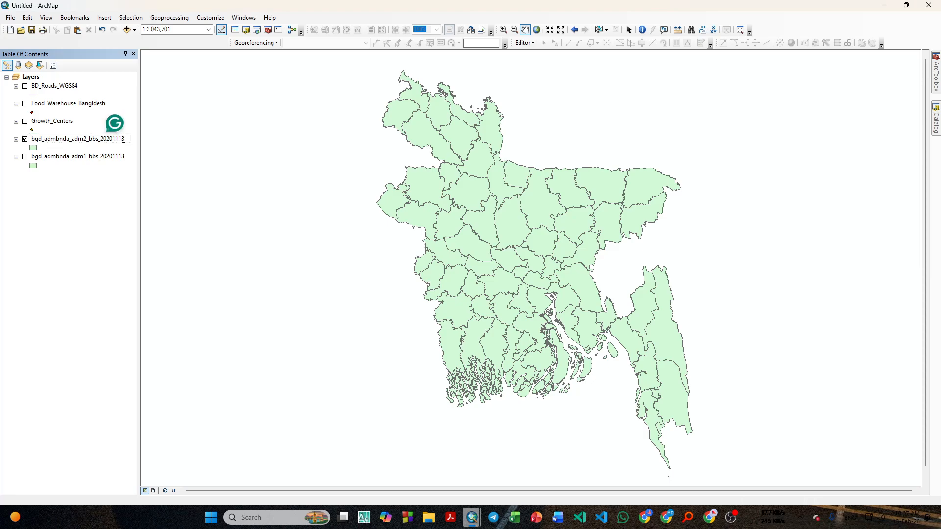
text(BD D)
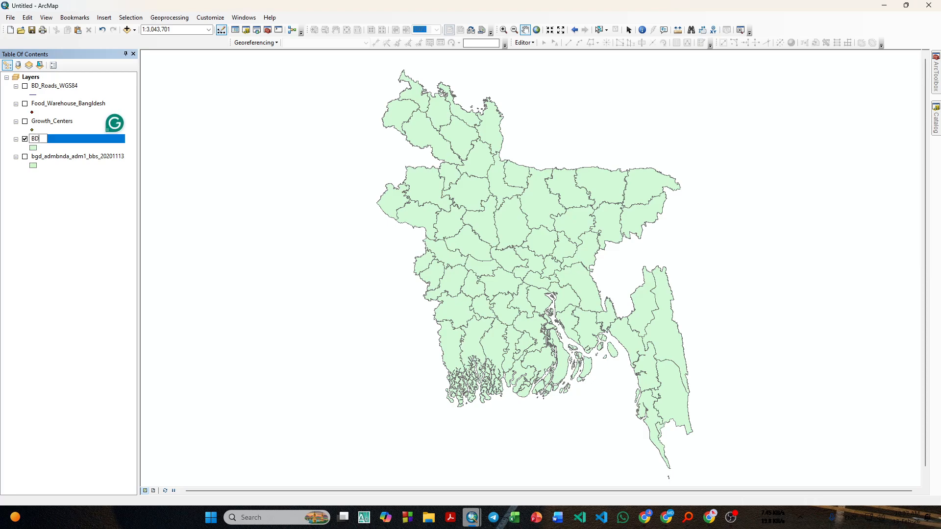
key(BackSpace)
key(BackSpace)
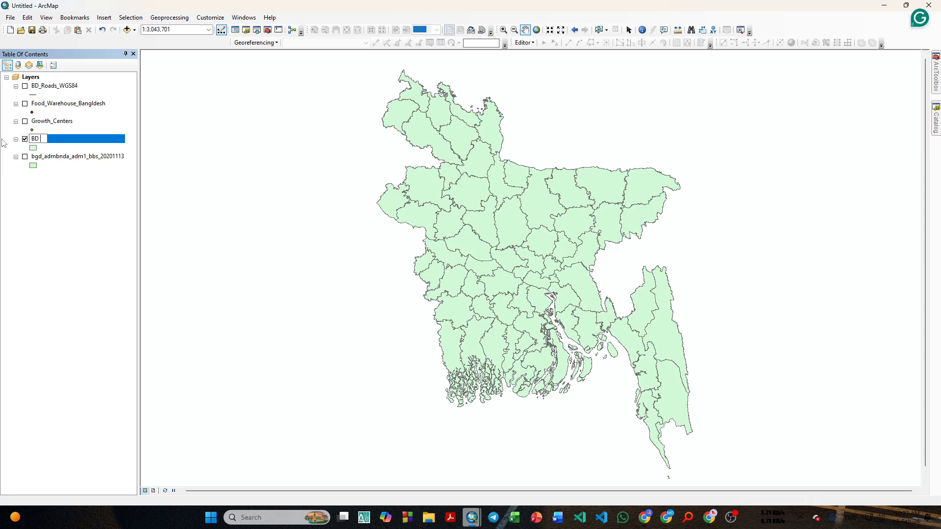
text(Districts)
key(Return)
Hide BD Districts, show the bgd_admbnda_adm1_bbs_20201113 layer, and rename it BD Divisions
click(76, 157)
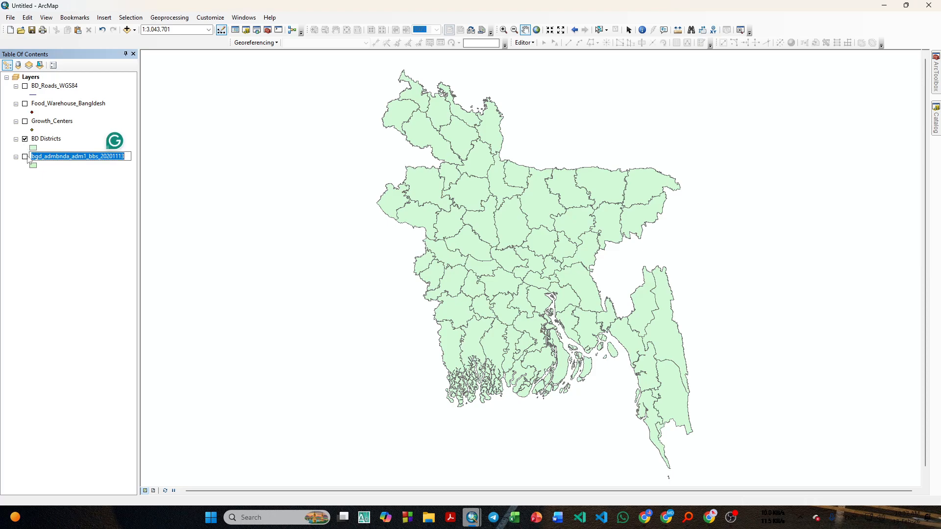
click(25, 139)
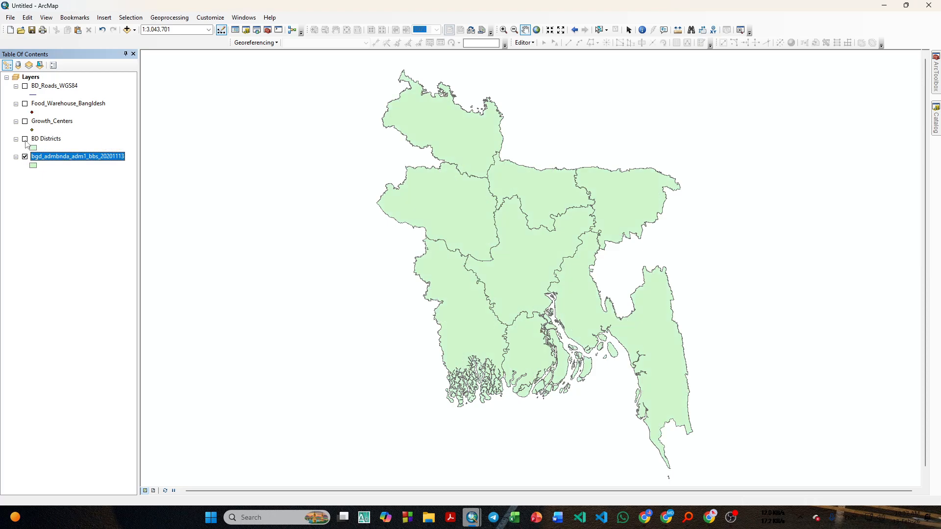
click(62, 157)
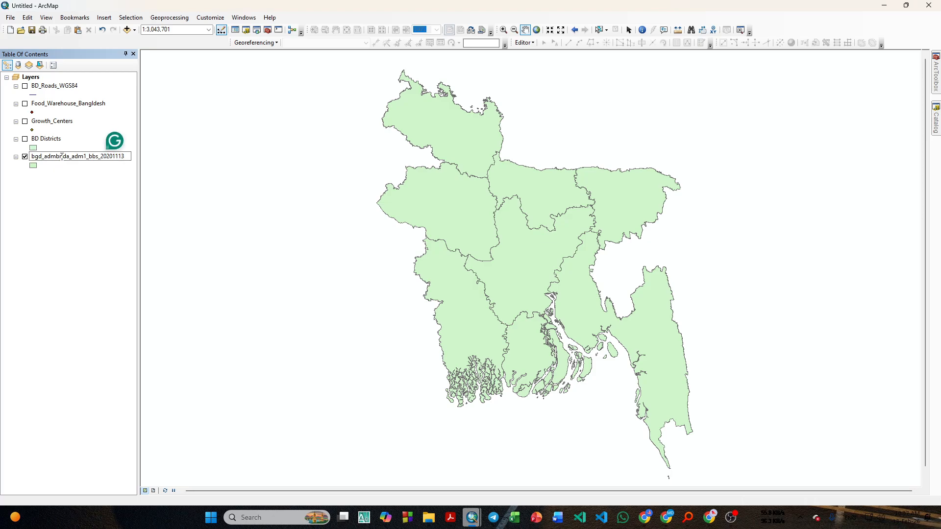
text(BD )
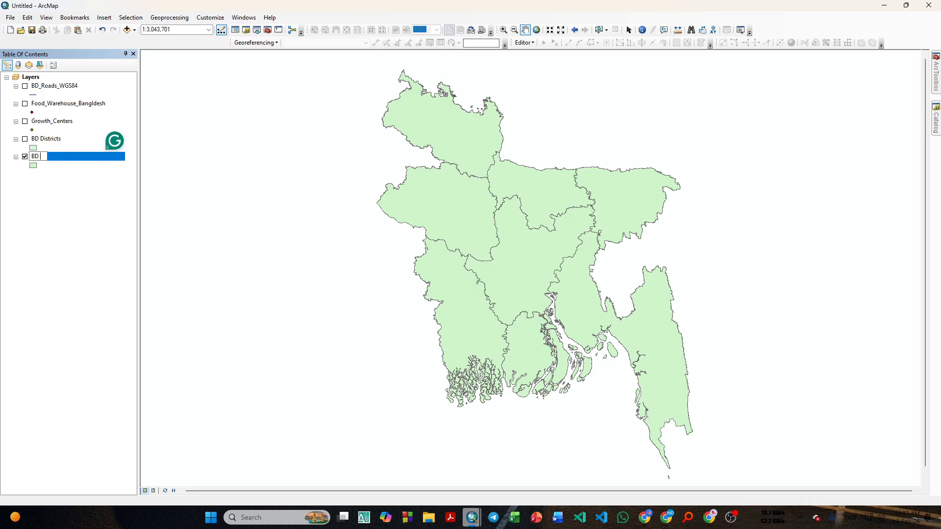
text(Divisions)
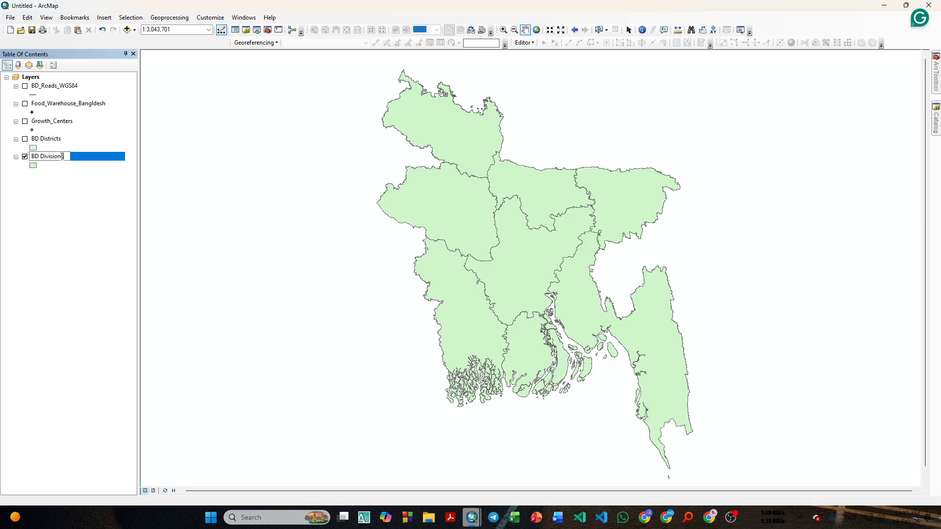
click(63, 200)
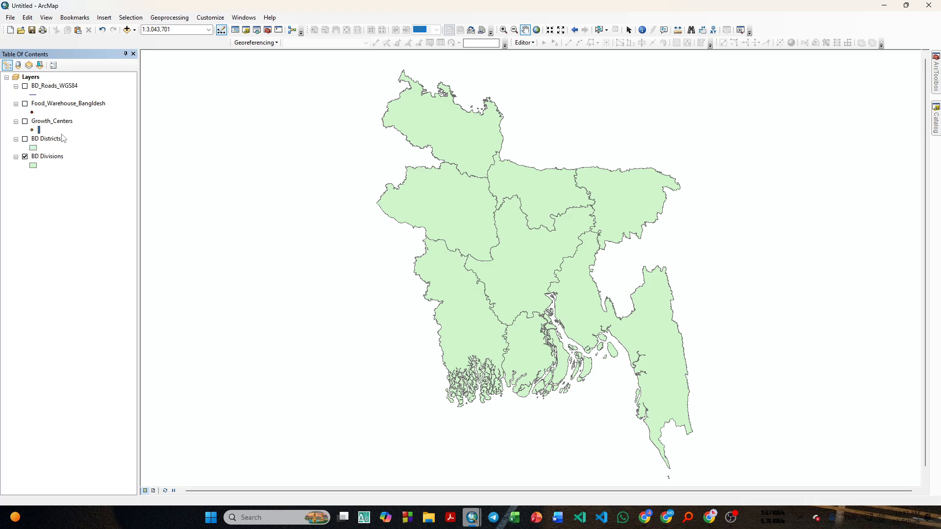
Show Food_Warehouse_Bangldesh over BD Divisions, briefly previewing the Growth_Centers points and keeping that layer hidden
click(24, 157)
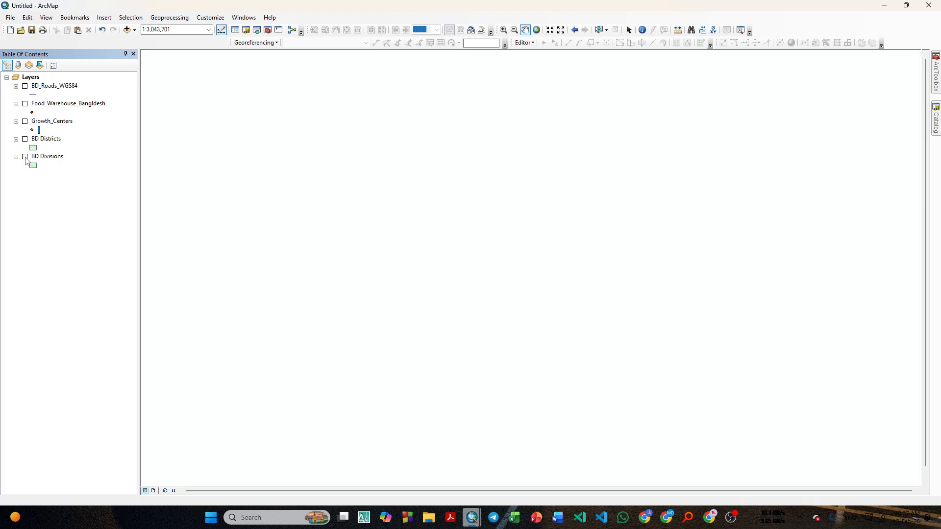
click(25, 157)
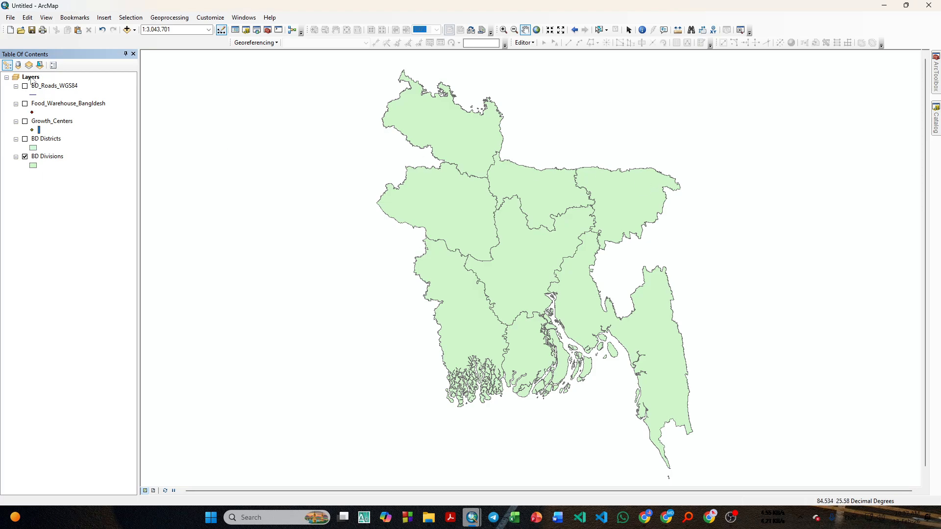
click(25, 86)
click(25, 85)
click(25, 121)
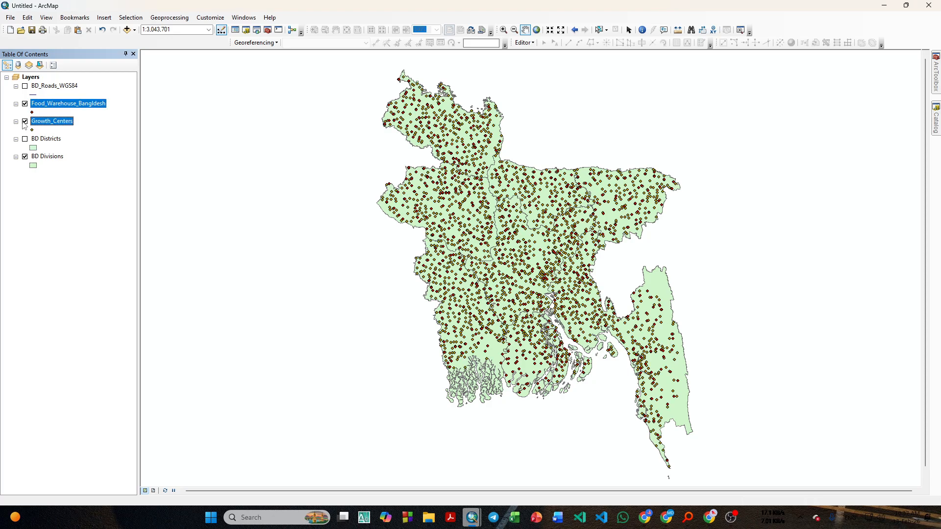
click(25, 121)
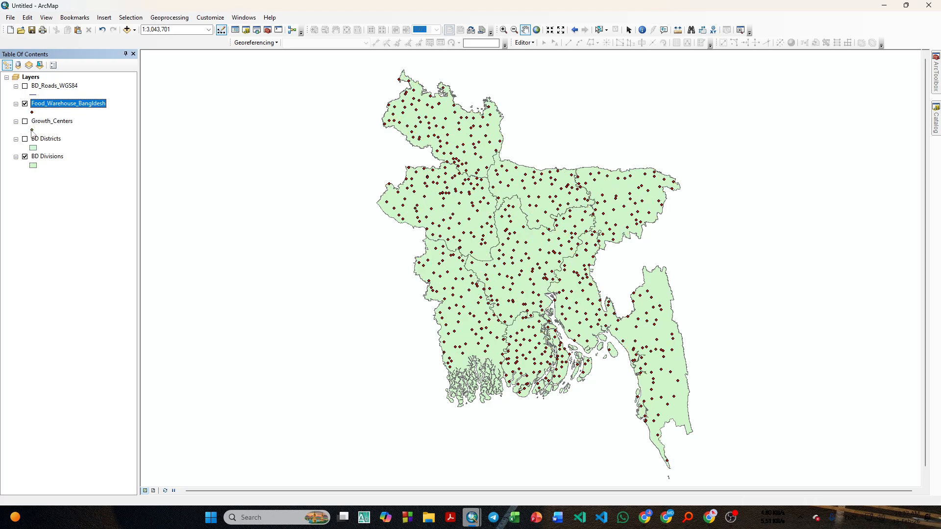
Change the Growth_Centers point symbol to Triangle 1 and briefly preview the layer on the map
click(32, 130)
click(377, 216)
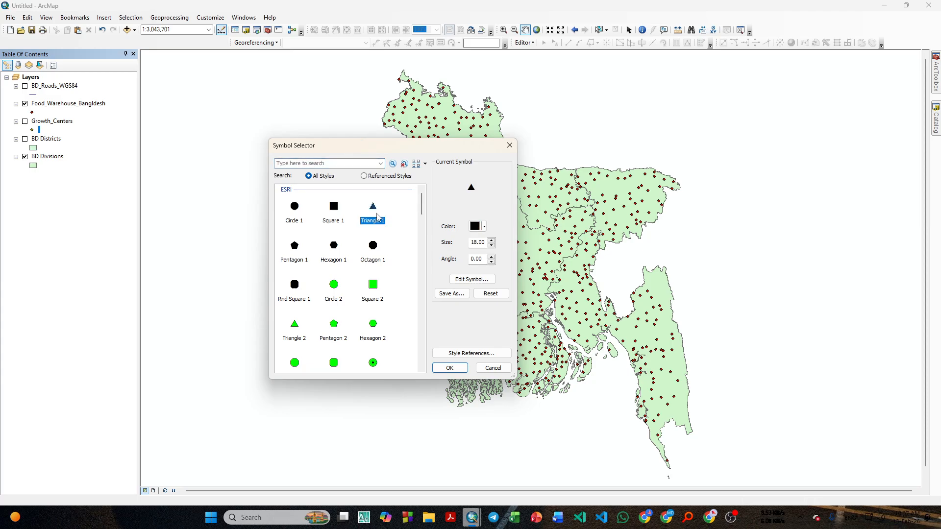
click(456, 368)
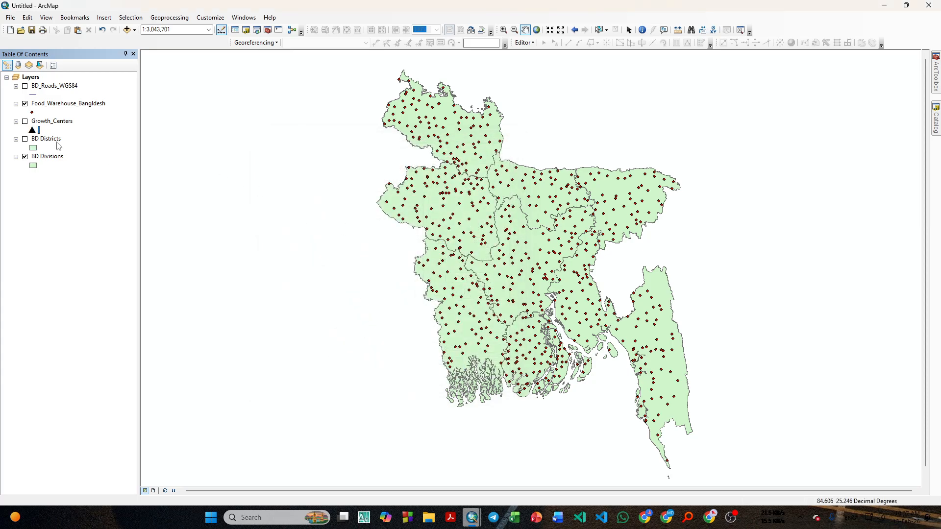
click(25, 121)
click(25, 121)
Check the symbol settings of Growth_Centers and Food_Warehouse_Bangldesh without changing them
click(32, 129)
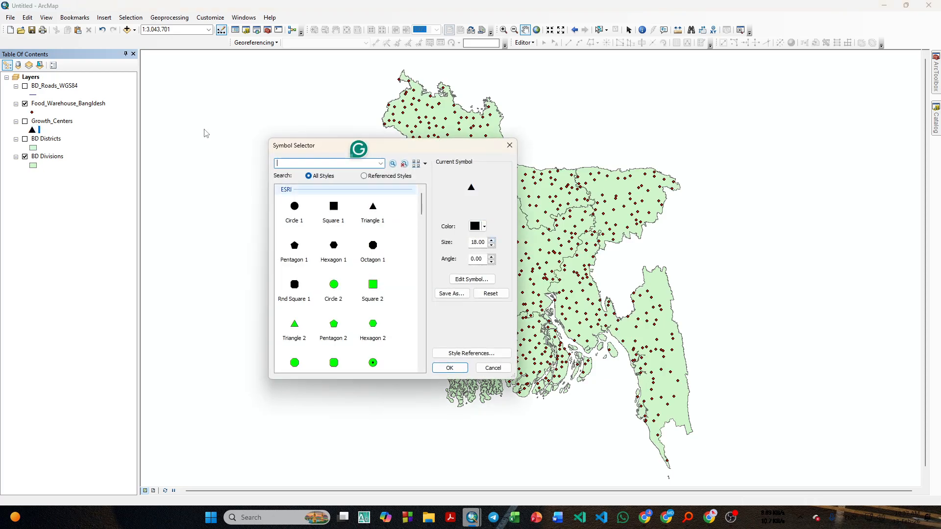
click(510, 146)
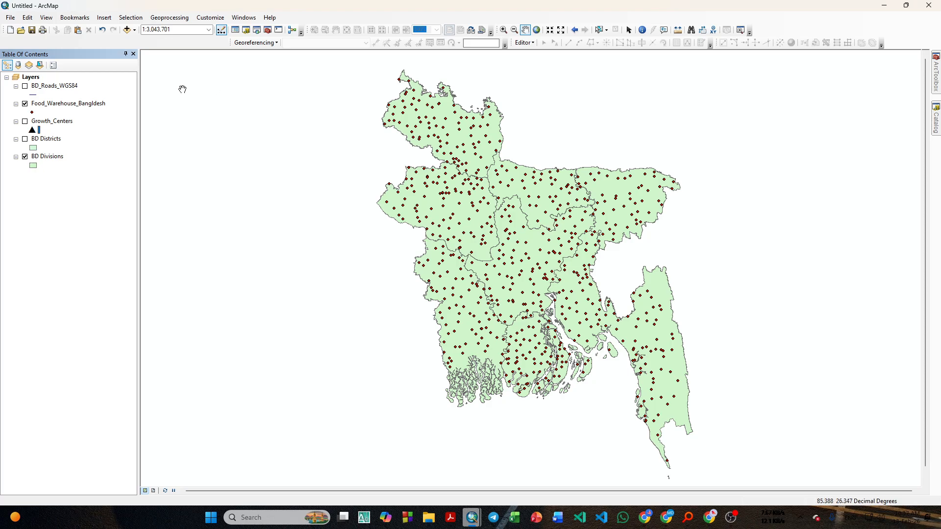
click(32, 112)
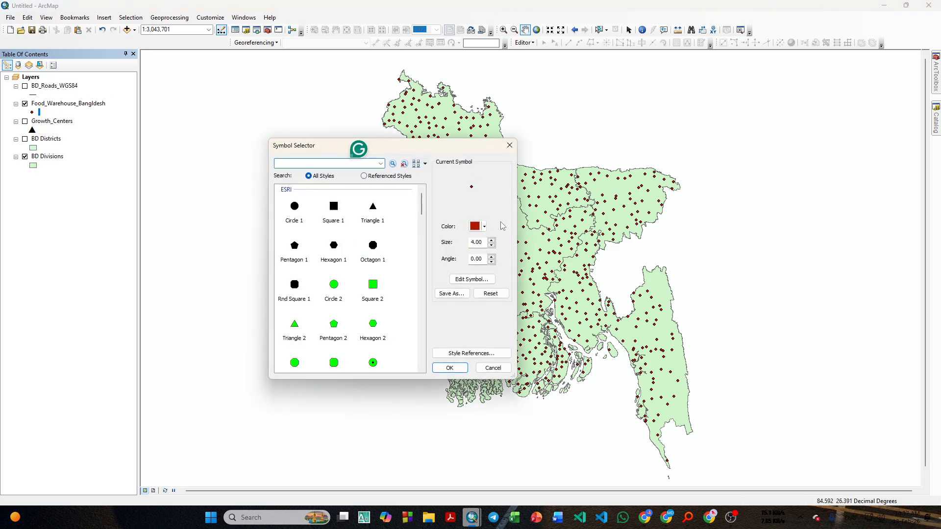
click(510, 145)
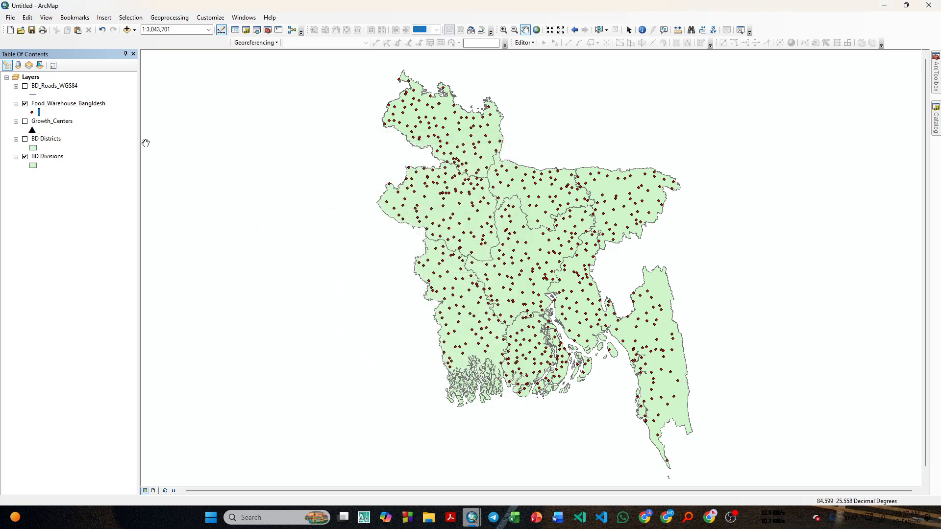
Set the Growth_Centers triangle symbol size to 4
click(32, 130)
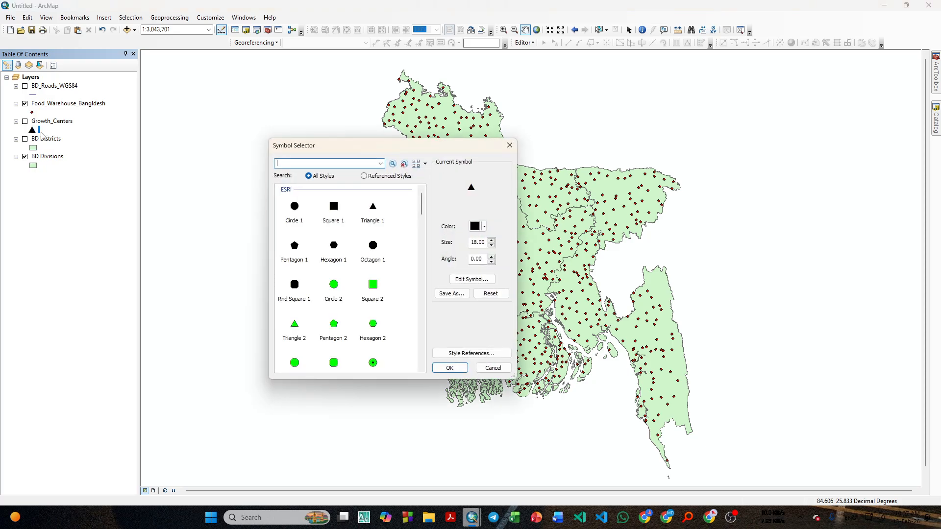
double_click(471, 242)
text(4)
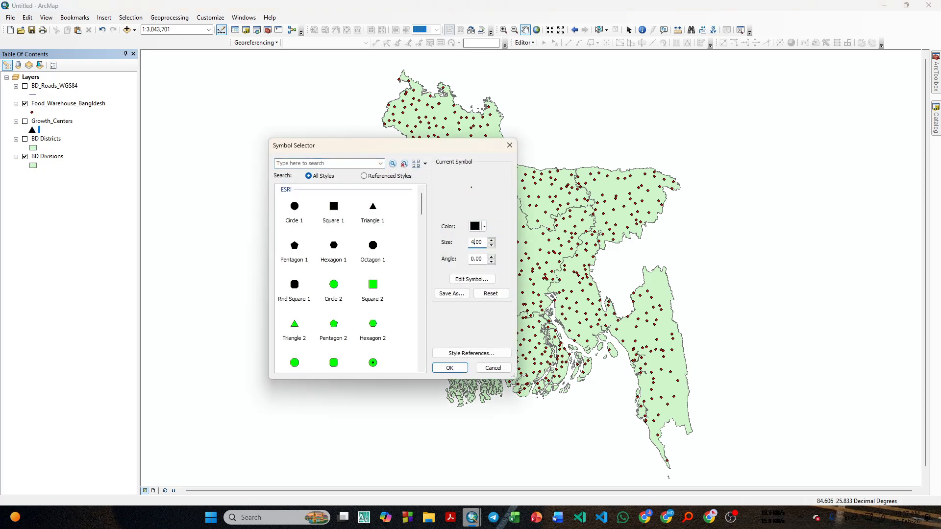
click(448, 367)
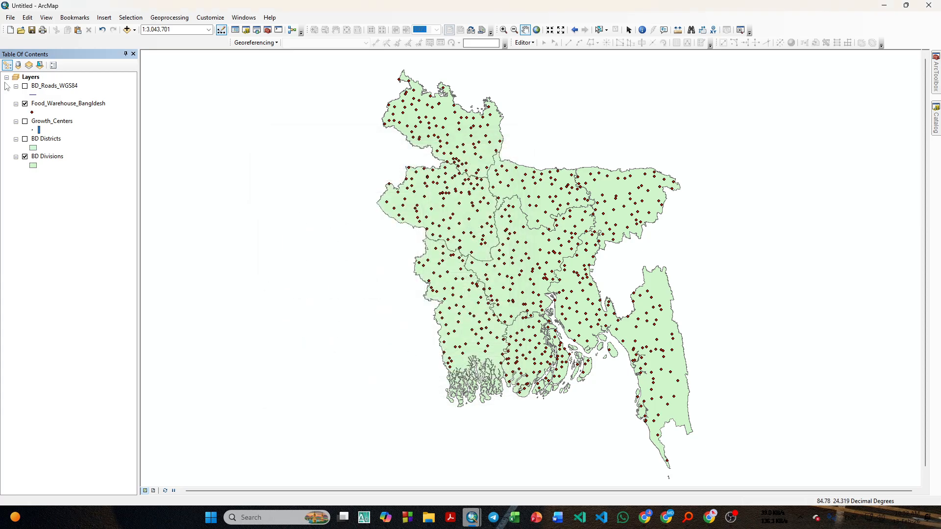
Show the Growth_Centers layer and set its triangle symbol size to 10
click(25, 121)
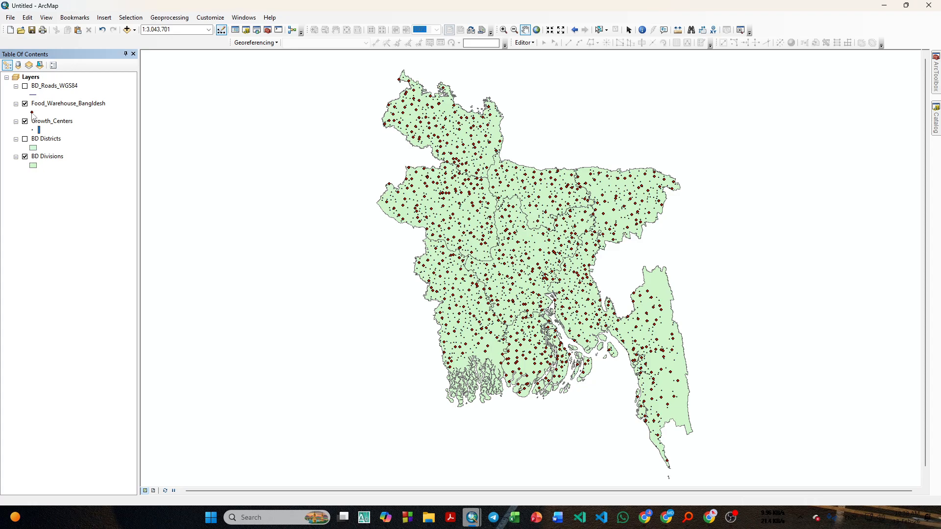
click(32, 131)
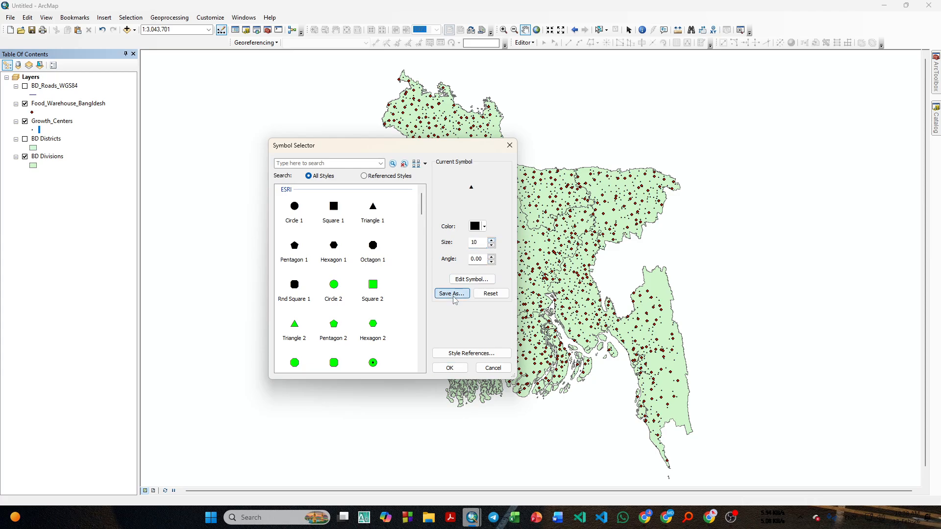
click(450, 369)
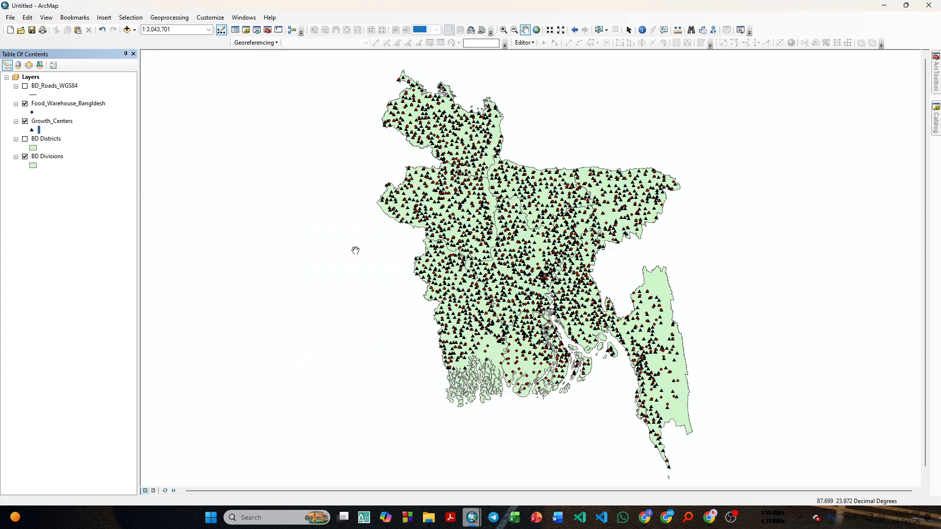
Hide the Food_Warehouse_Bangldesh and Growth_Centers layers, keeping BD Divisions shown
drag(355, 250, 529, 268)
drag(560, 228, 340, 198)
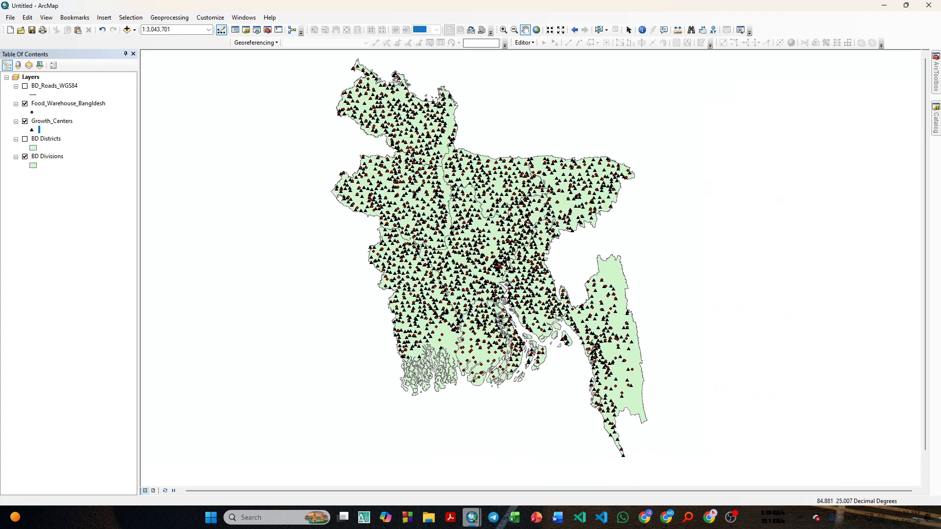
click(24, 104)
click(25, 121)
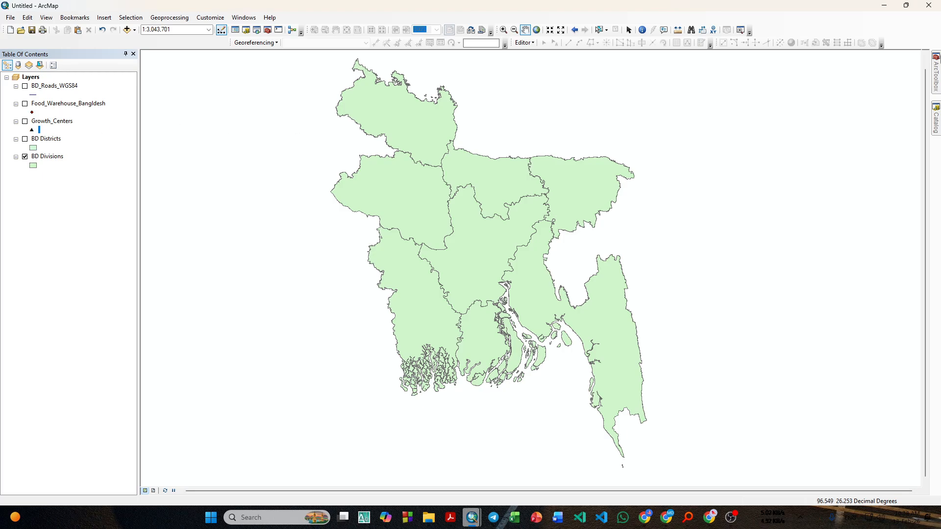
Open the Split tool and set BD_Roads_WGS84 as the input features and BD Divisions as the split features
mouse_move(937, 74)
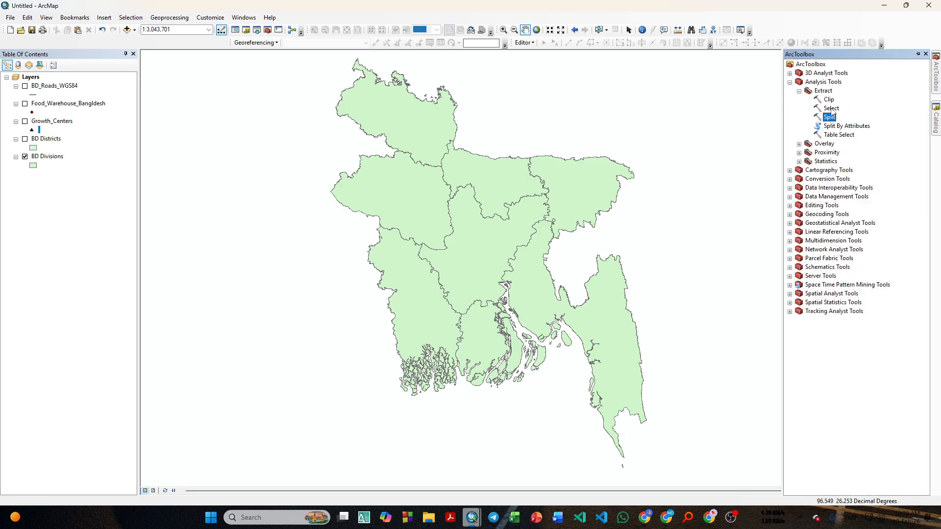
double_click(829, 118)
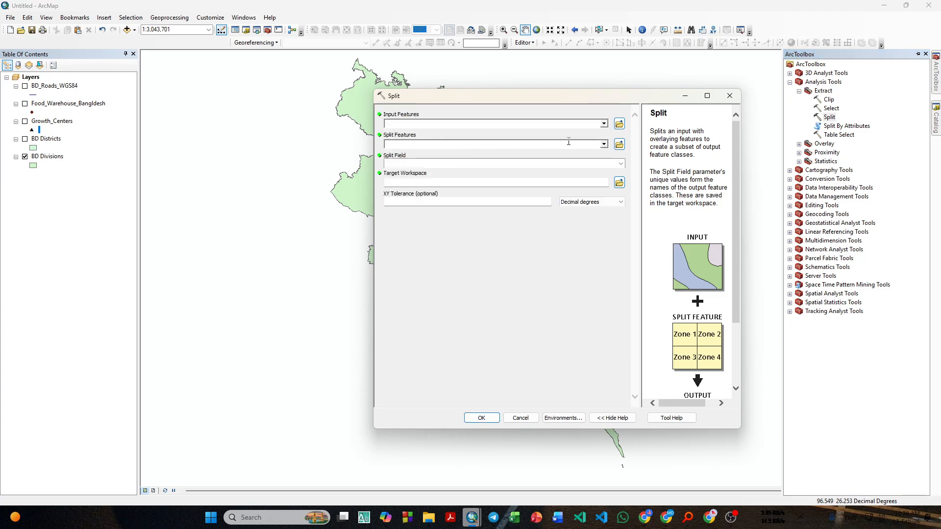
drag(584, 97, 616, 100)
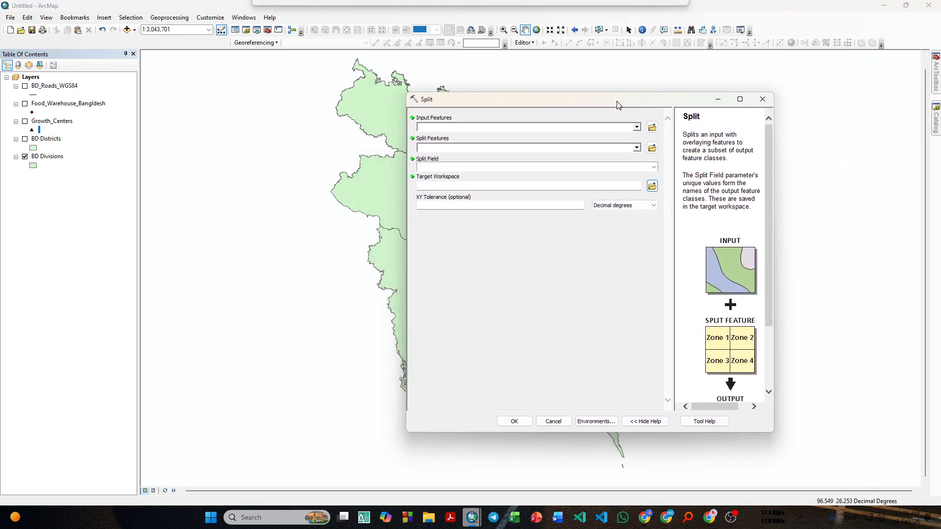
click(637, 127)
click(475, 139)
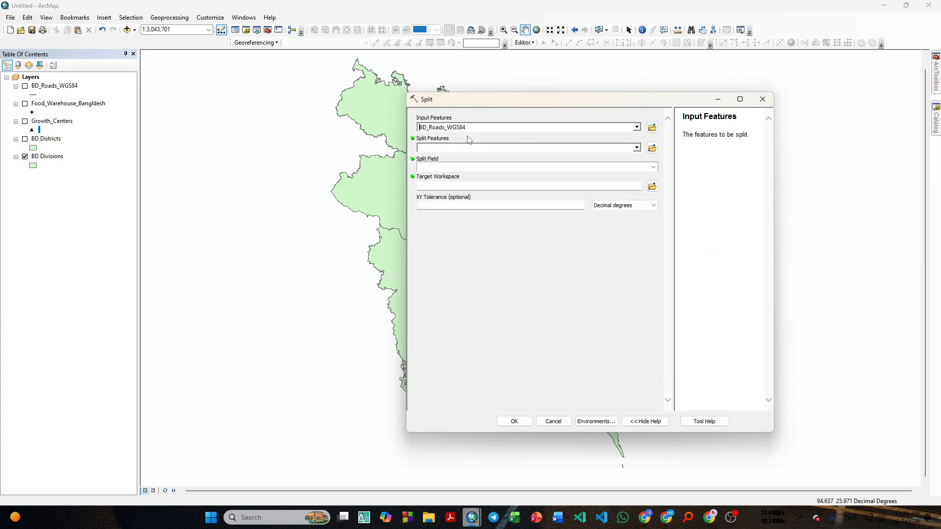
click(637, 148)
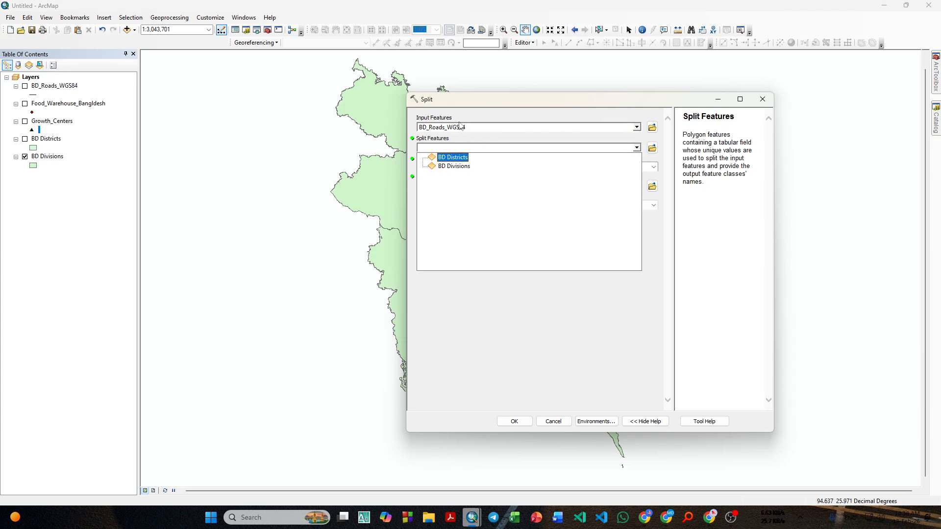
click(455, 166)
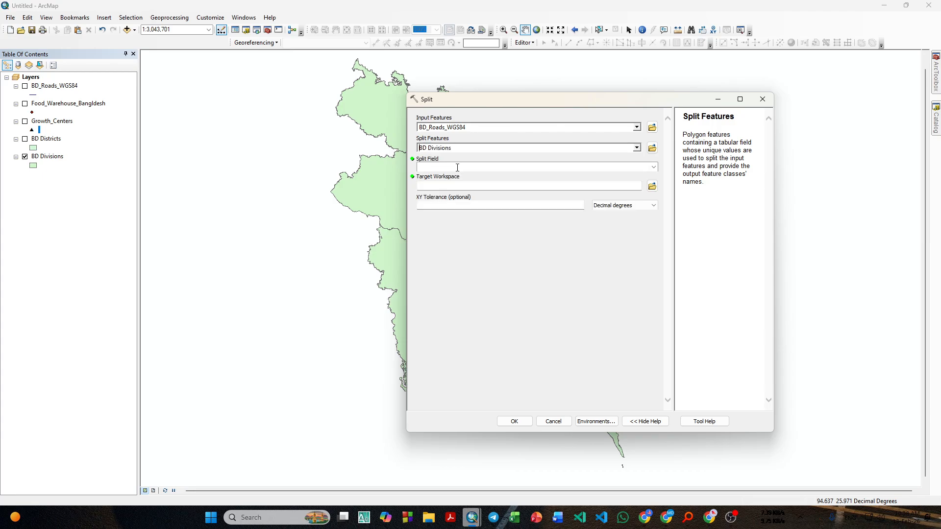
Look over the available split fields and the attribute table of BD_Roads_WGS84
click(653, 167)
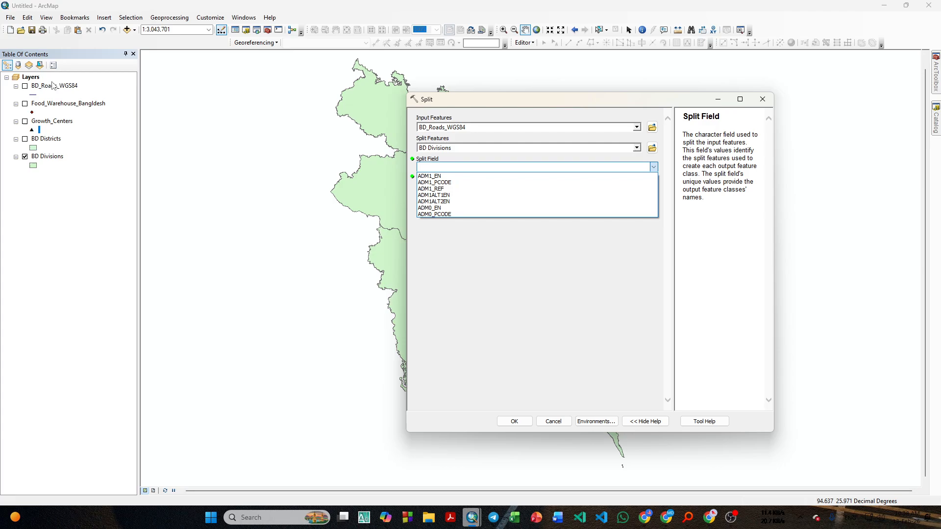
click(592, 255)
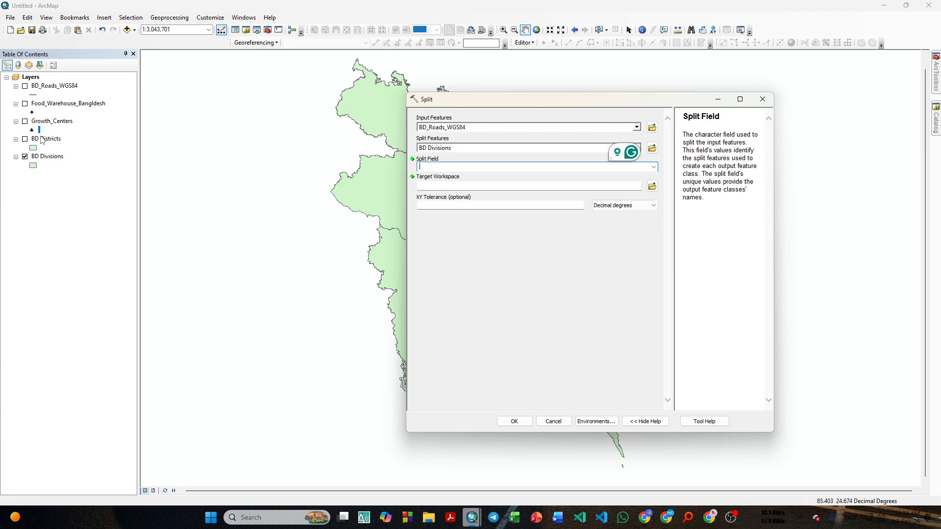
right_click(51, 87)
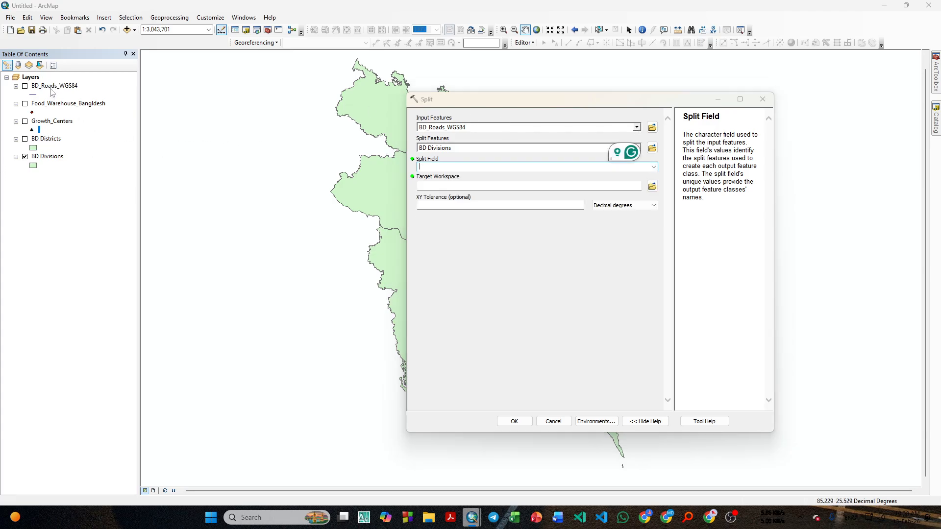
click(80, 118)
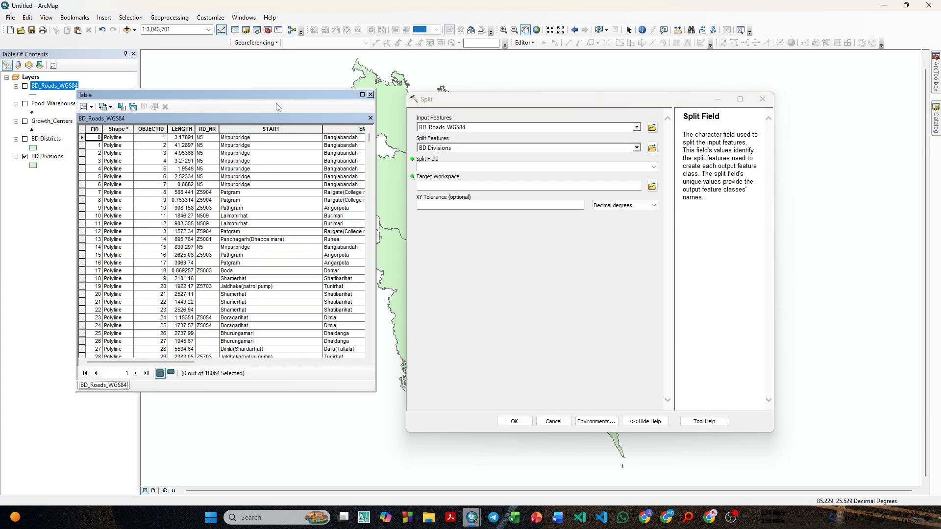
drag(241, 96, 194, 97)
click(323, 94)
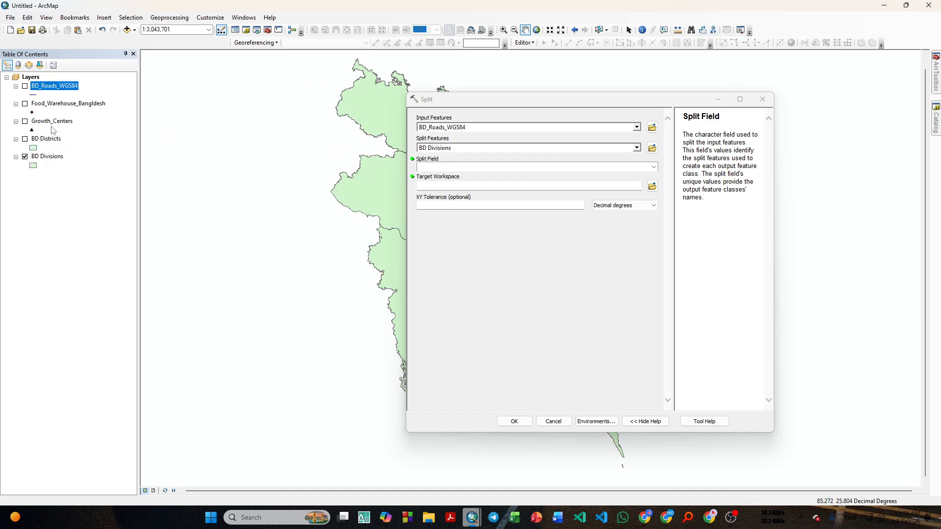
Examine the ADM1_EN column in the BD Divisions attribute table, and close the table
right_click(49, 156)
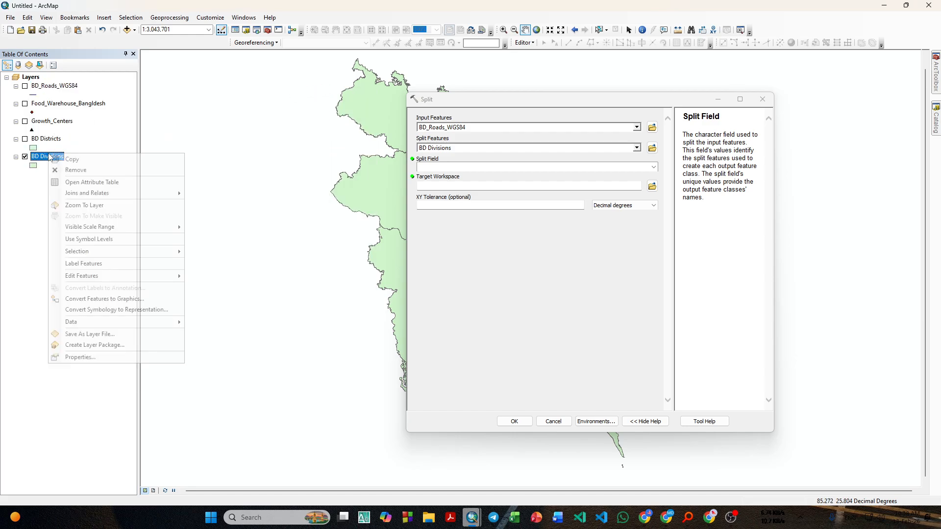
click(93, 182)
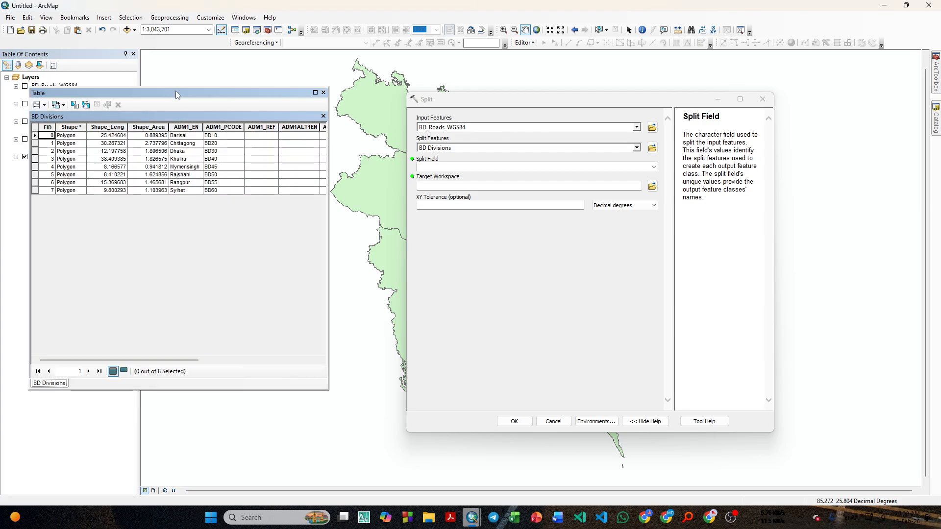
drag(177, 94, 214, 142)
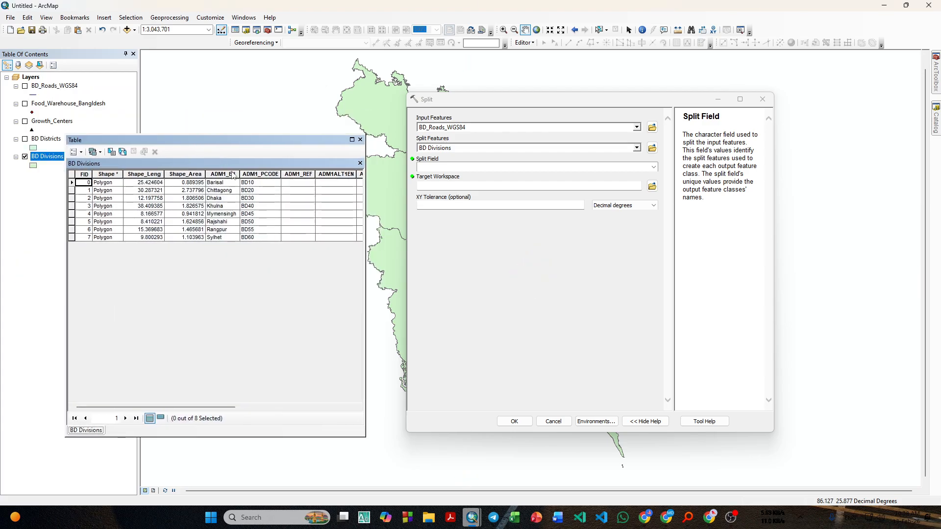
click(219, 174)
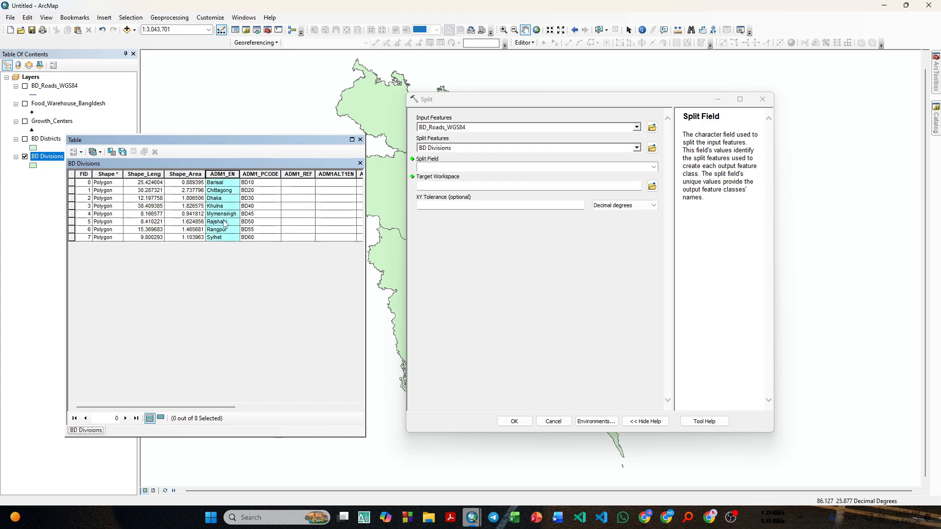
click(360, 139)
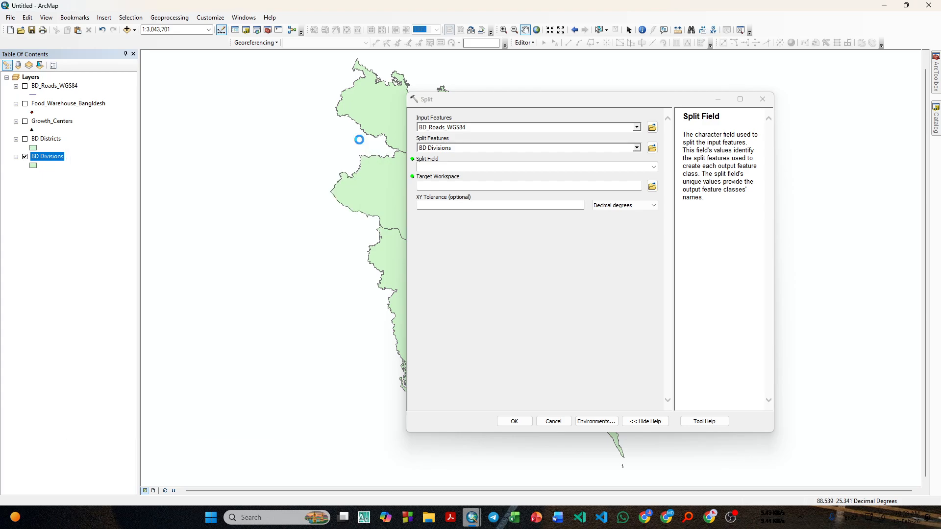
Set the split field to ADM1_EN
click(654, 169)
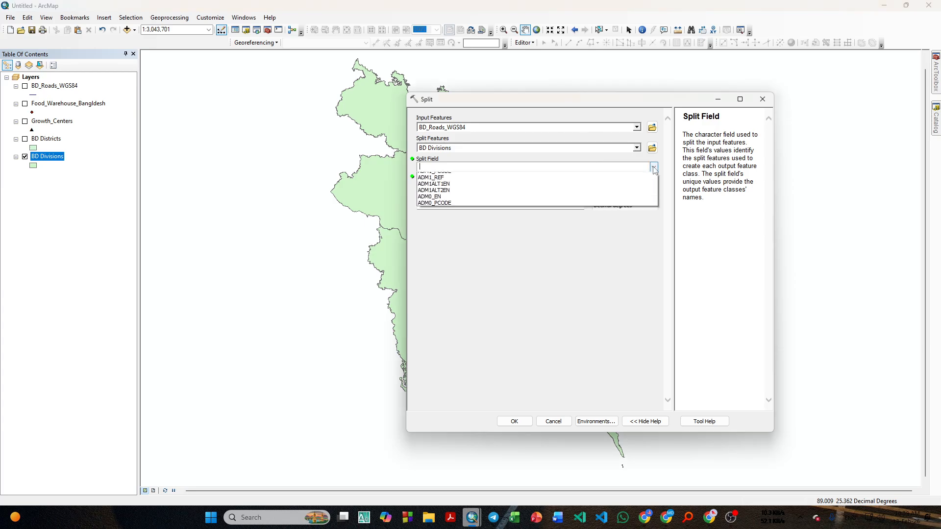
click(448, 177)
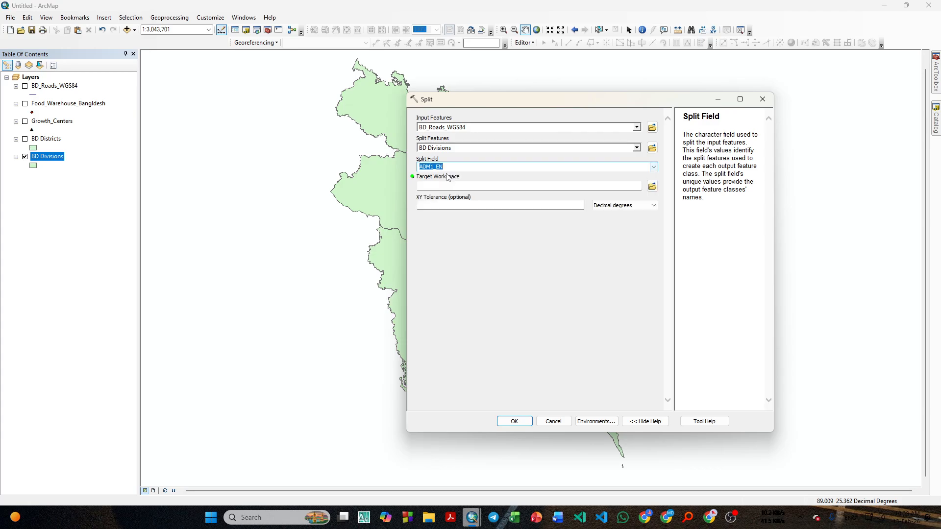
click(498, 232)
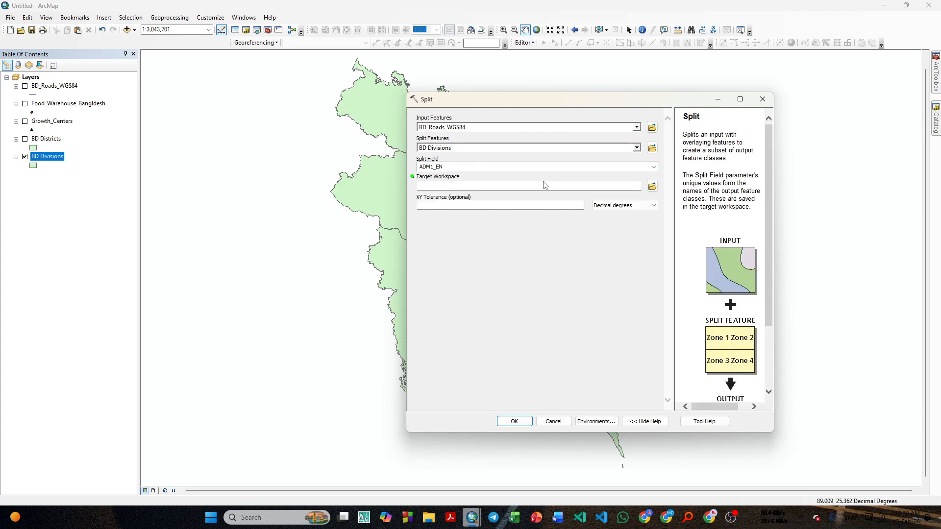
Create a new file geodatabase named BD_DIvisionWise_Roads in the home ArcGIS folder while choosing the target workspace
click(652, 186)
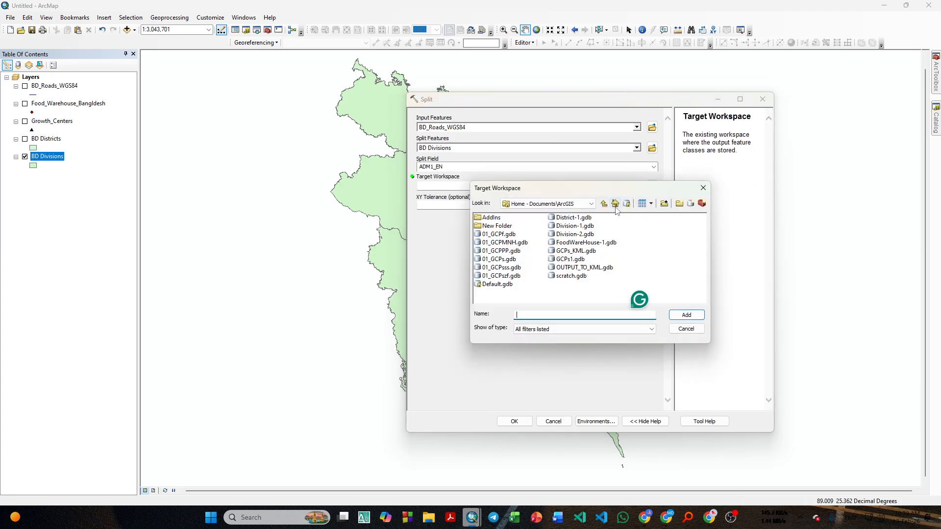
click(690, 203)
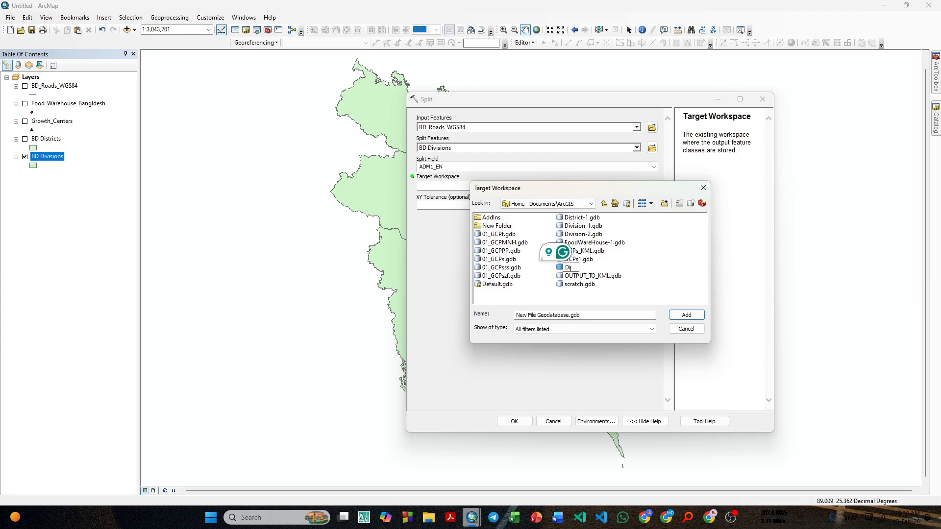
text(vision-Roa)
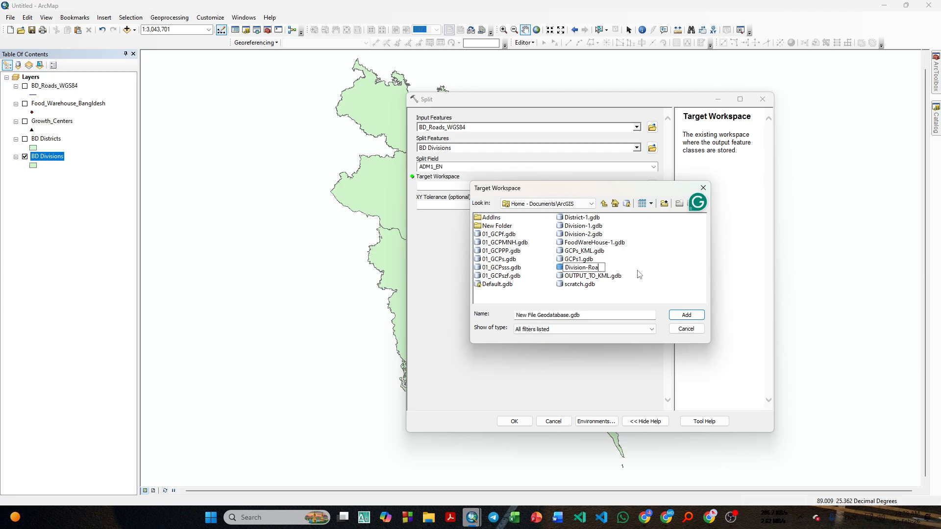
key(BackSpace)
key(BackSpace)
key(BackSpace)
key(BackSpace)
key(BackSpace)
key(BackSpace)
key(BackSpace)
key(BackSpace)
key(BackSpace)
key(BackSpace)
key(BackSpace)
key(BackSpace)
key(BackSpace)
text(BD_)
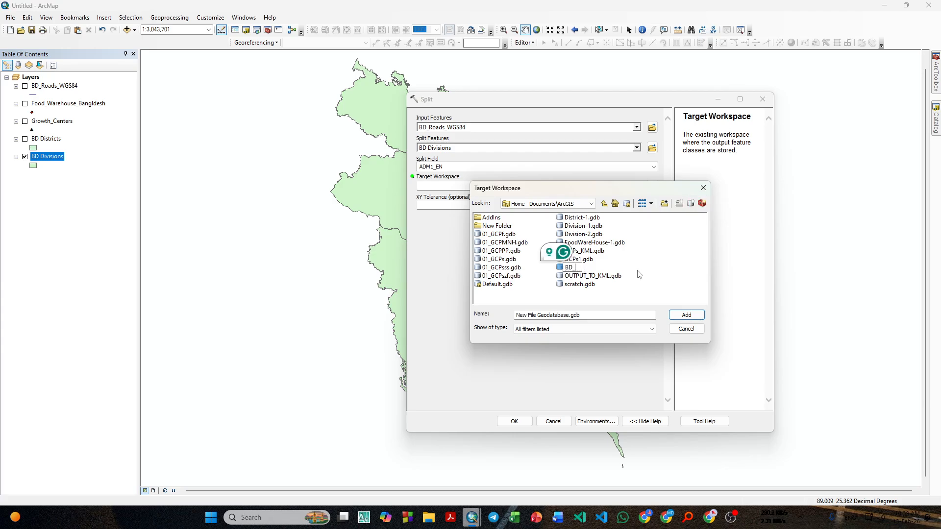
text(Divi)
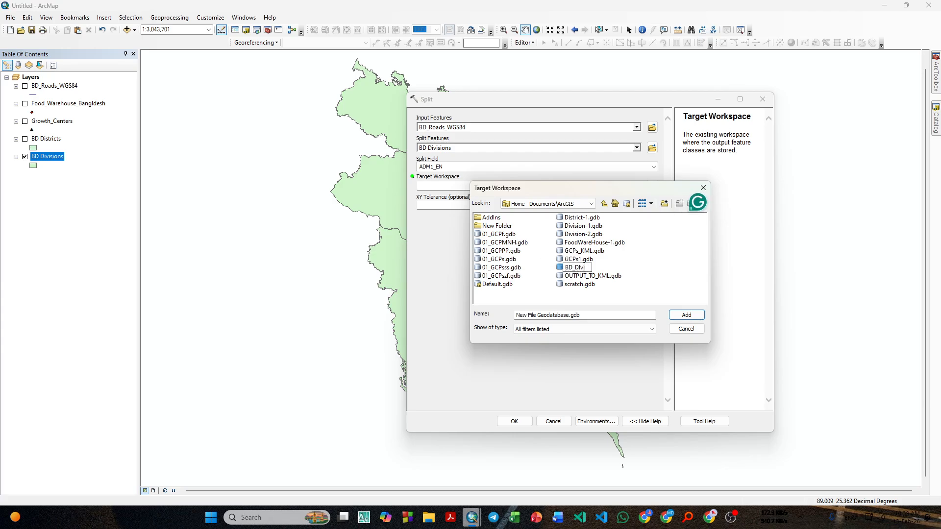
text(sionWise_Roads)
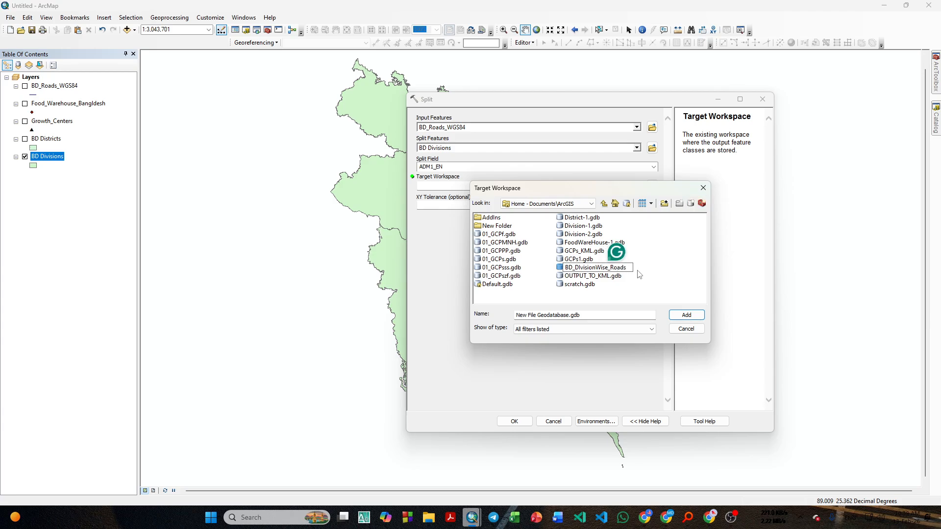
click(677, 273)
Set the target workspace to BD_DIvisionWise_Roads.gdb and run the split
click(615, 265)
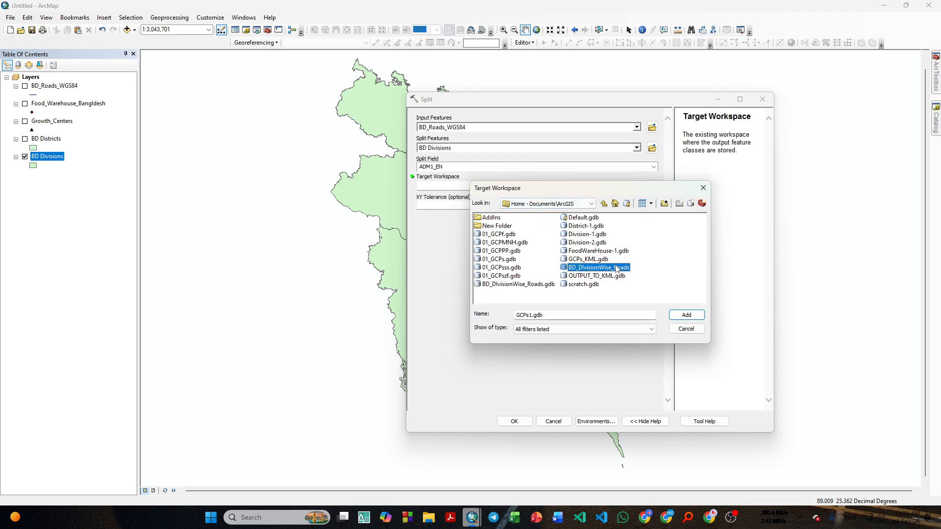
click(686, 315)
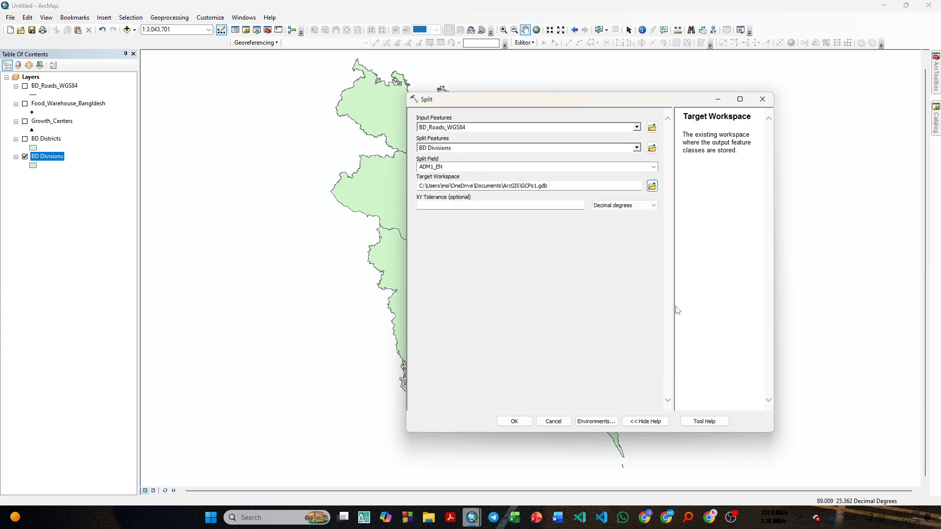
click(651, 185)
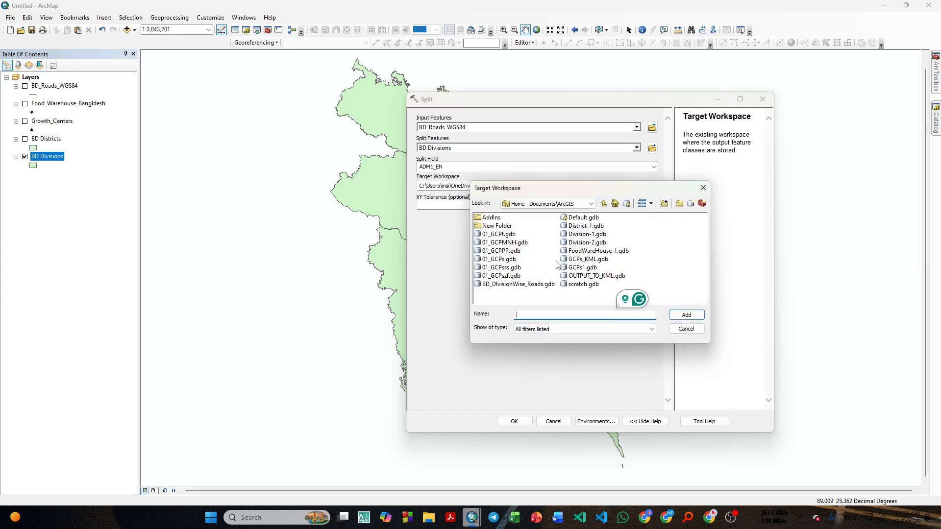
click(513, 284)
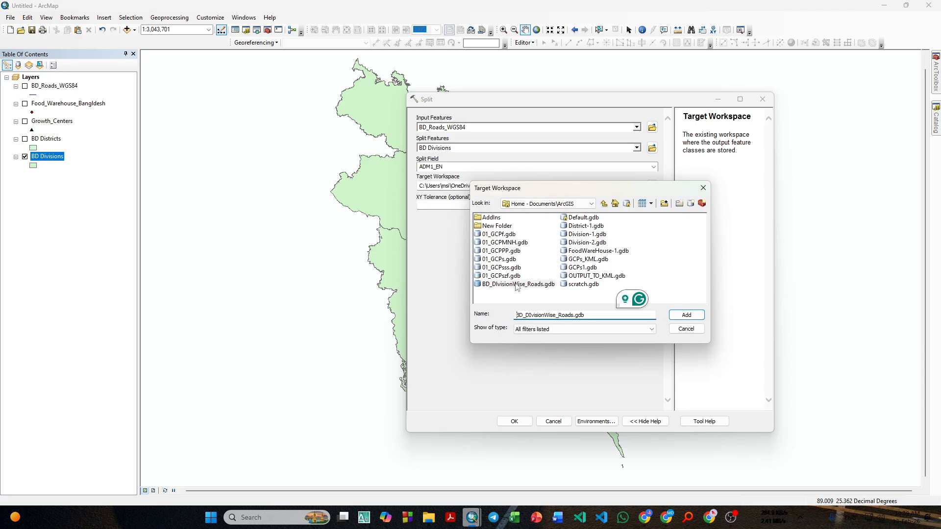
click(695, 316)
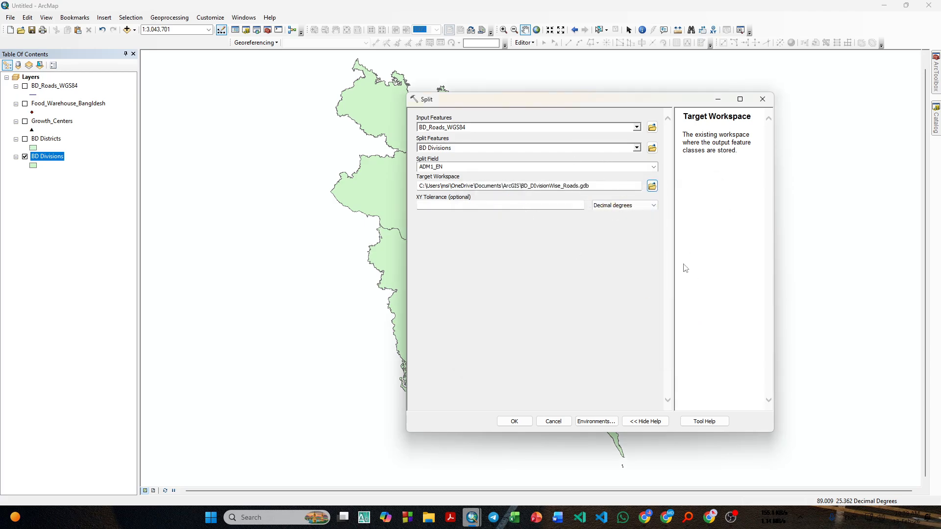
click(514, 420)
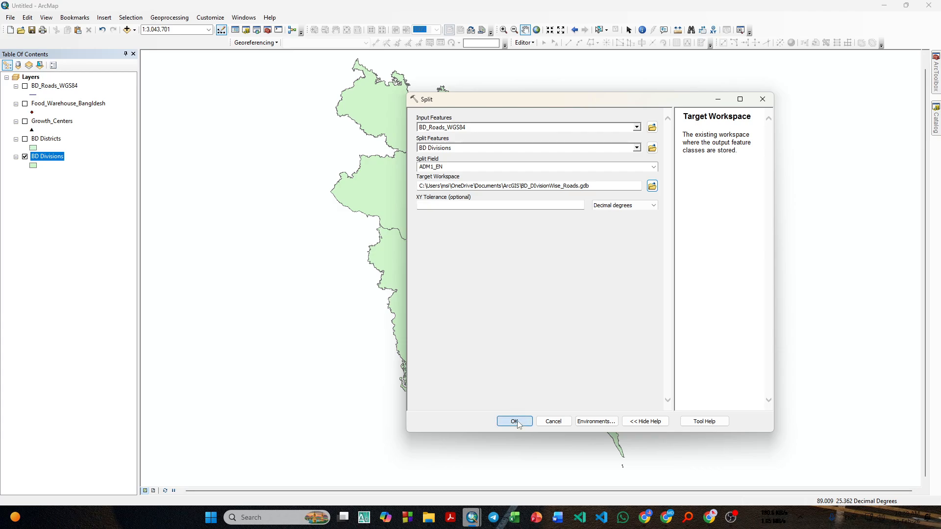
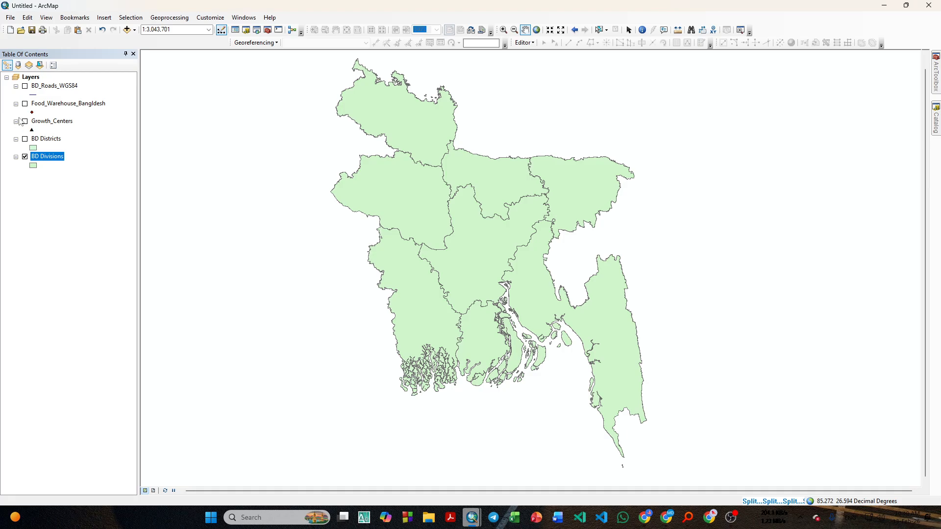
click(25, 86)
click(25, 87)
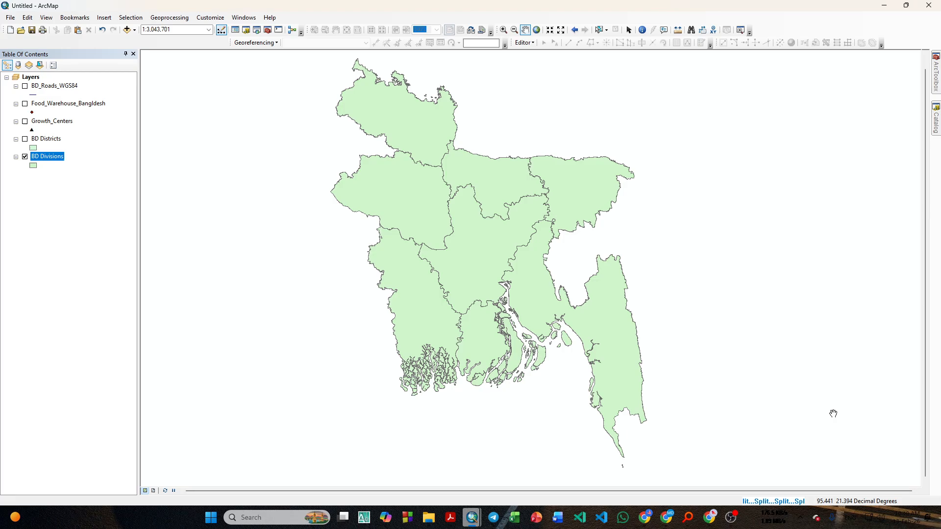
mouse_move(734, 524)
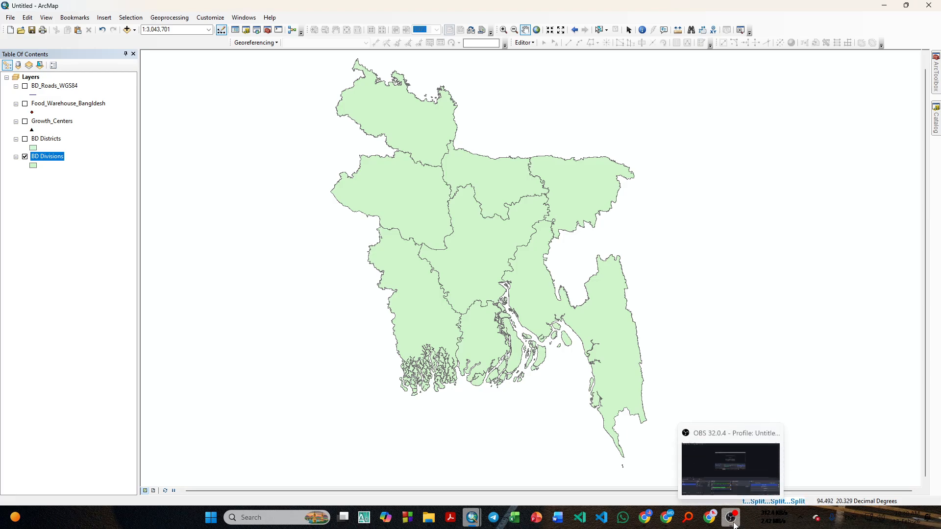
click(733, 523)
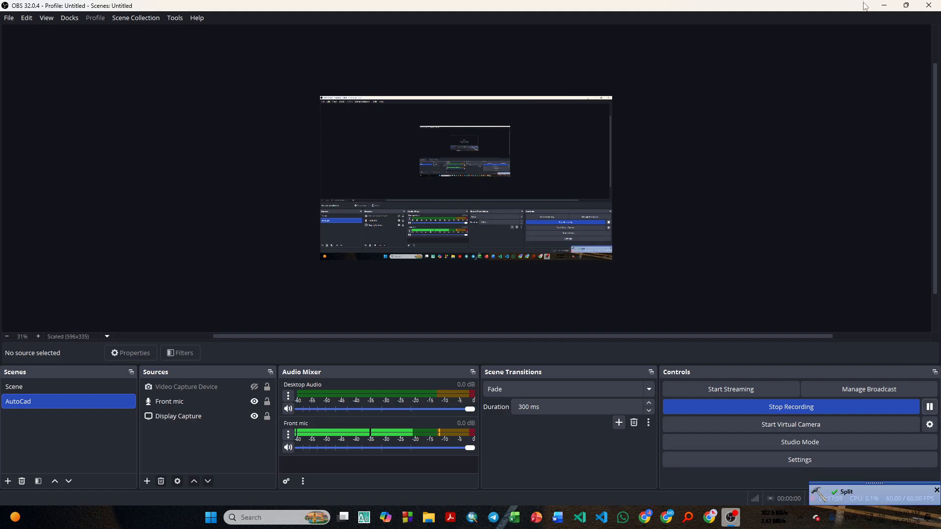
click(884, 5)
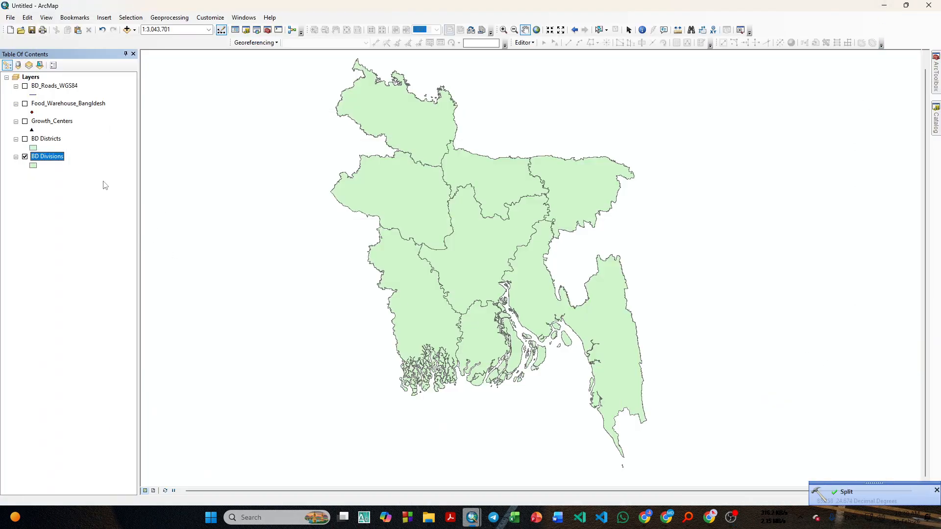
Refresh the home folder in the catalog and add the Barisal feature class from BD_DIvisionWise_Roads.gdb to the map
mouse_move(935, 115)
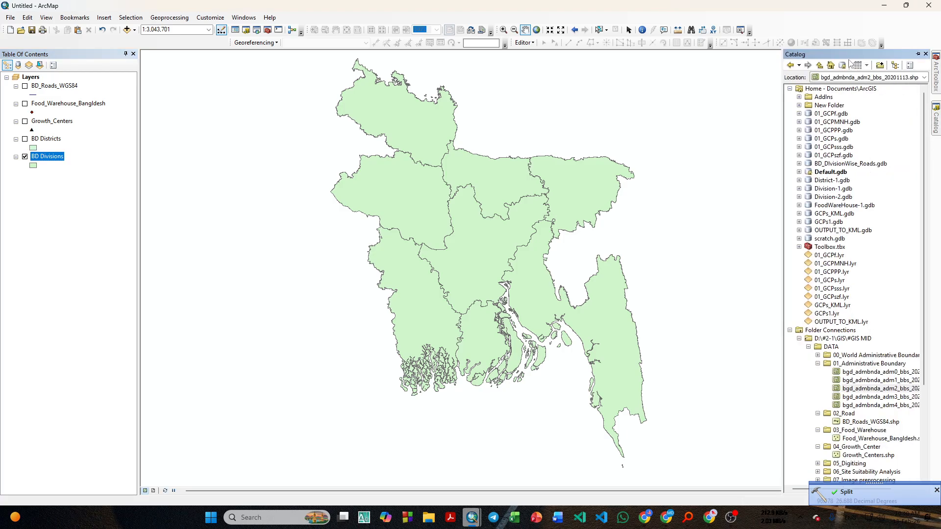
click(831, 66)
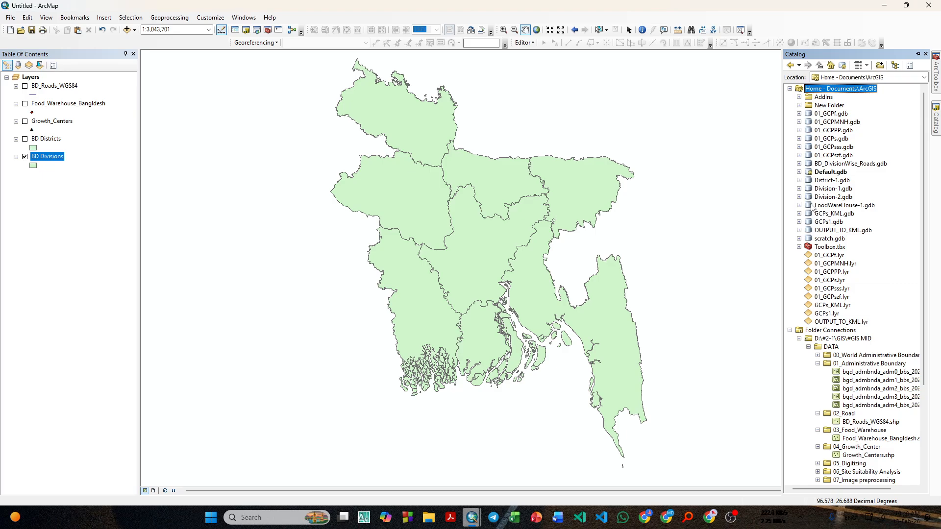
click(799, 164)
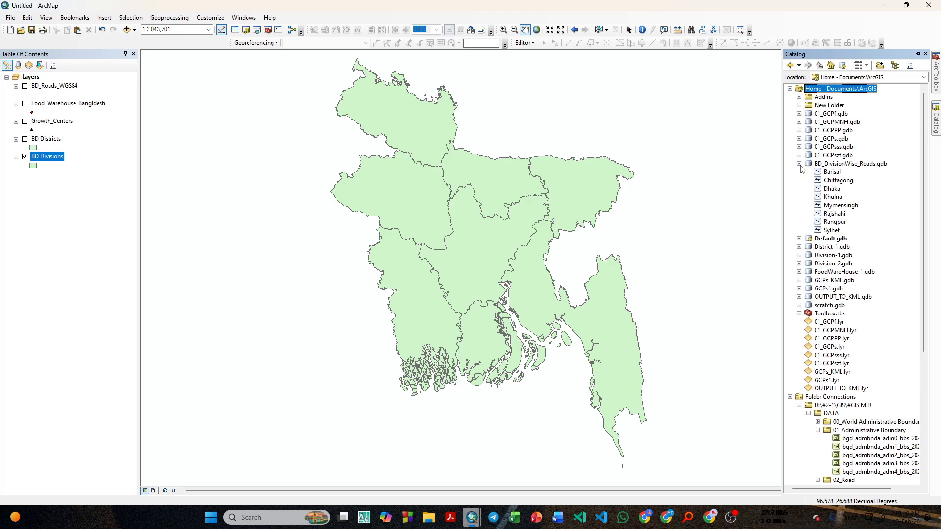
mouse_move(828, 173)
mouse_down()
mouse_move(837, 178)
mouse_move(338, 161)
mouse_move(91, 93)
mouse_move(101, 152)
mouse_move(91, 144)
mouse_up()
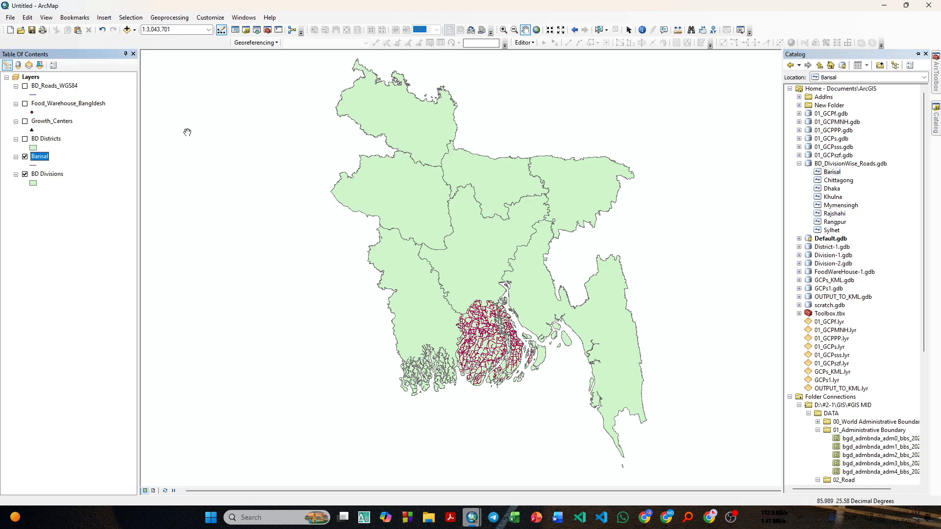
Compare the Barisal roads with and without the BD Divisions layer shown, and hide the Barisal layer
click(25, 174)
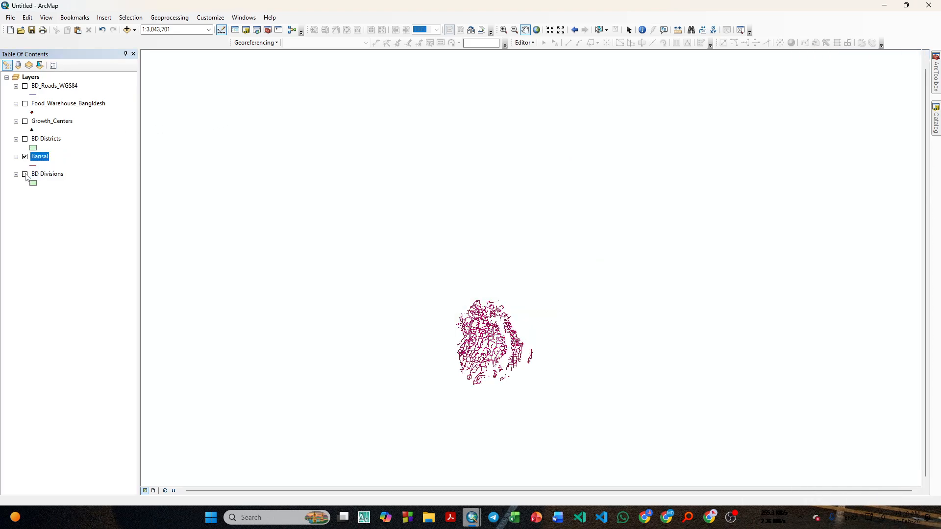
click(25, 175)
click(25, 174)
click(25, 175)
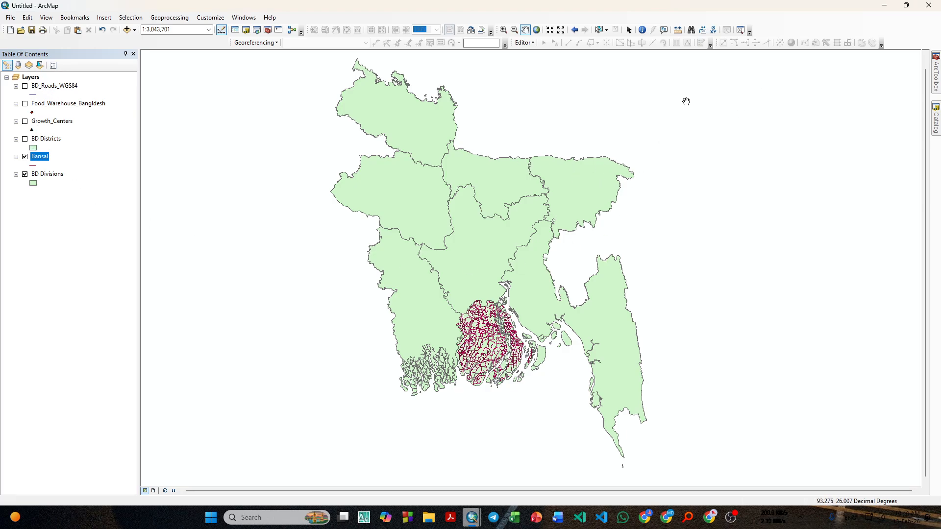
click(25, 157)
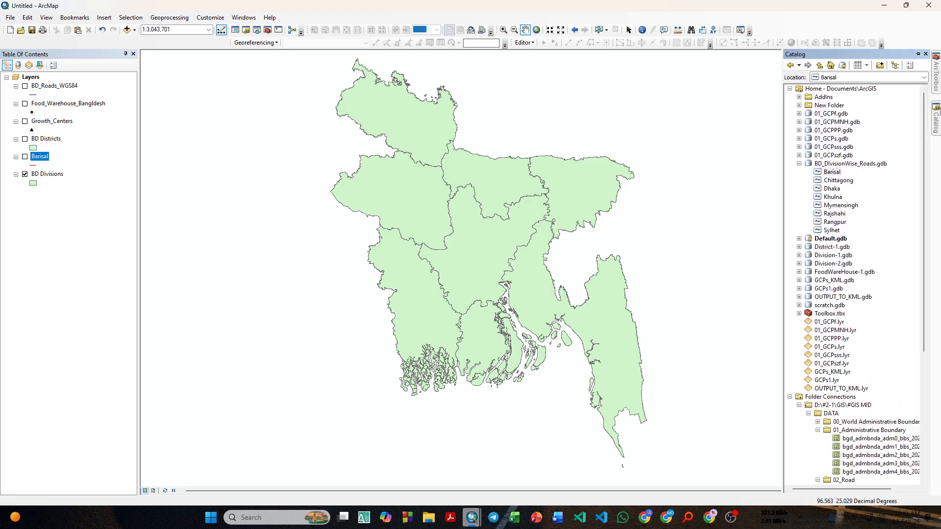
Open the Split tool with Food_Warehouse_Bangldesh as the input features and BD Divisions as the split features
mouse_move(935, 78)
double_click(828, 118)
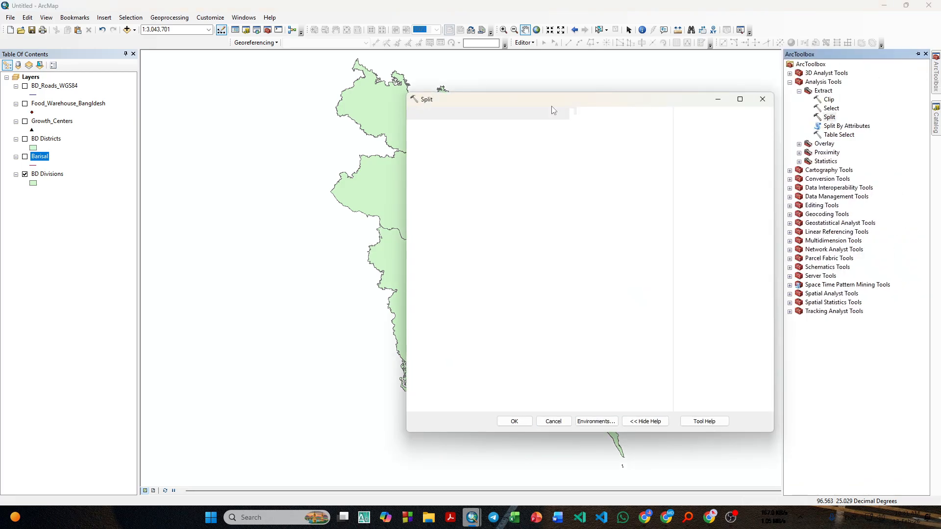
click(636, 127)
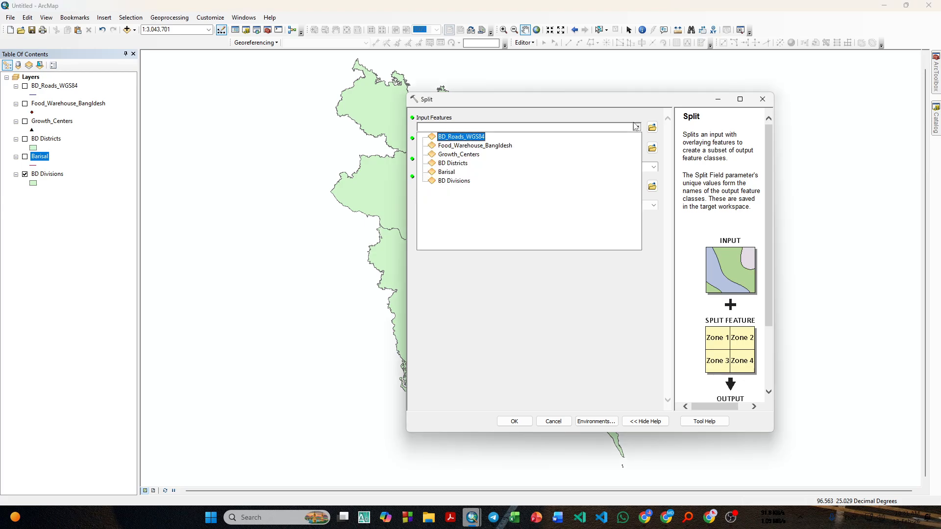
click(472, 146)
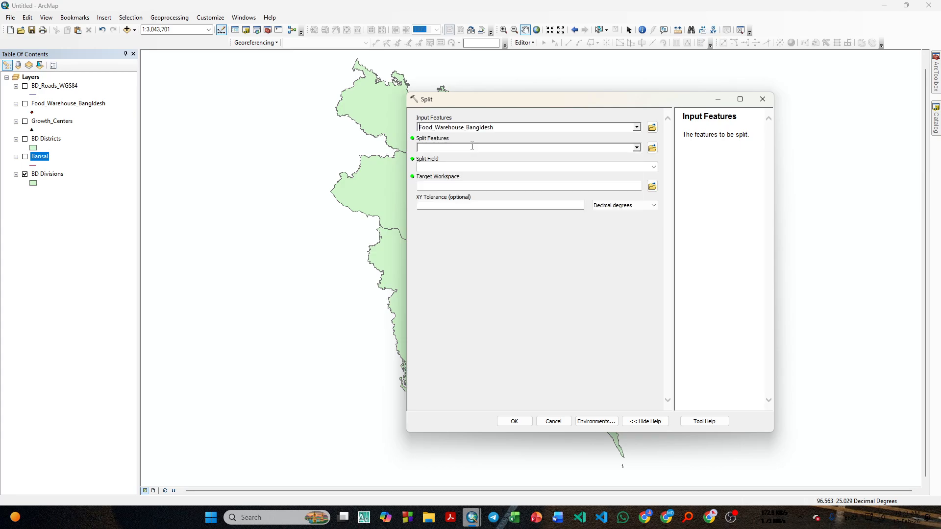
click(637, 147)
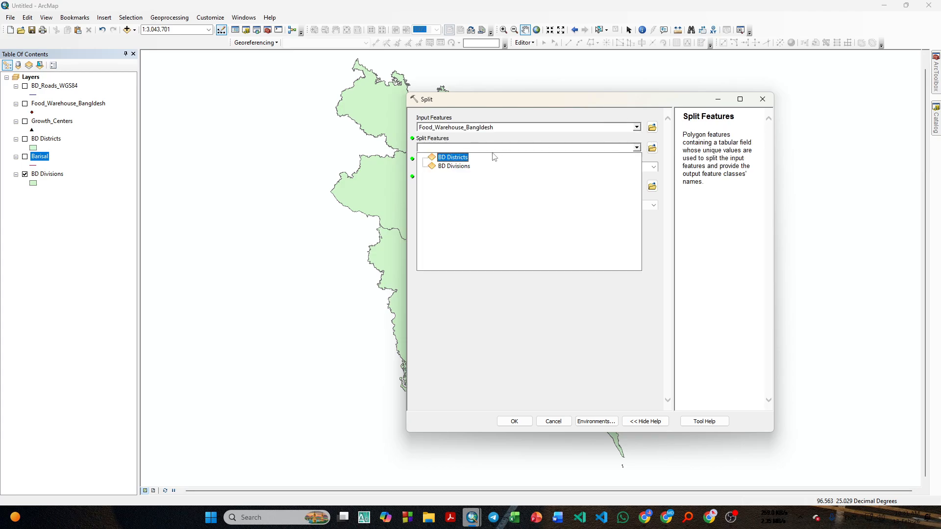
click(456, 166)
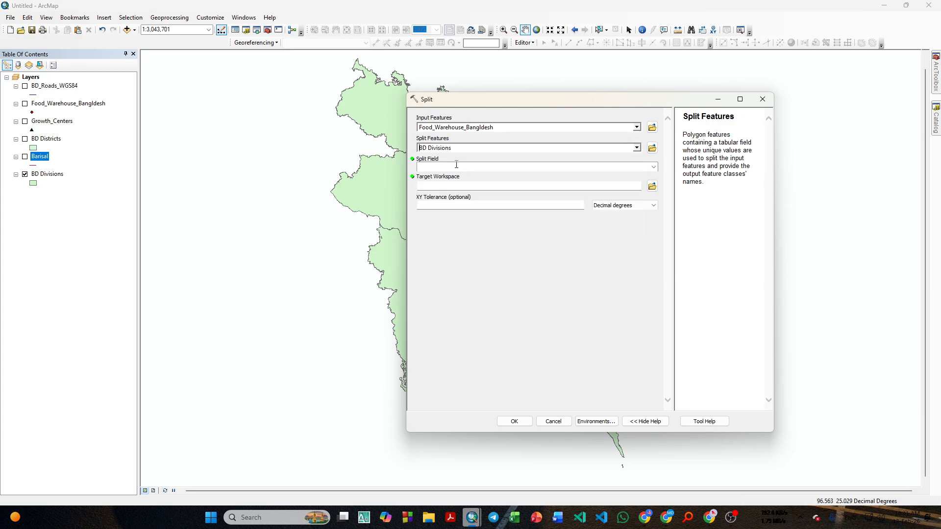
Check the split field options against the ADM1_EN column in the BD Divisions attribute table, and close the table
click(653, 167)
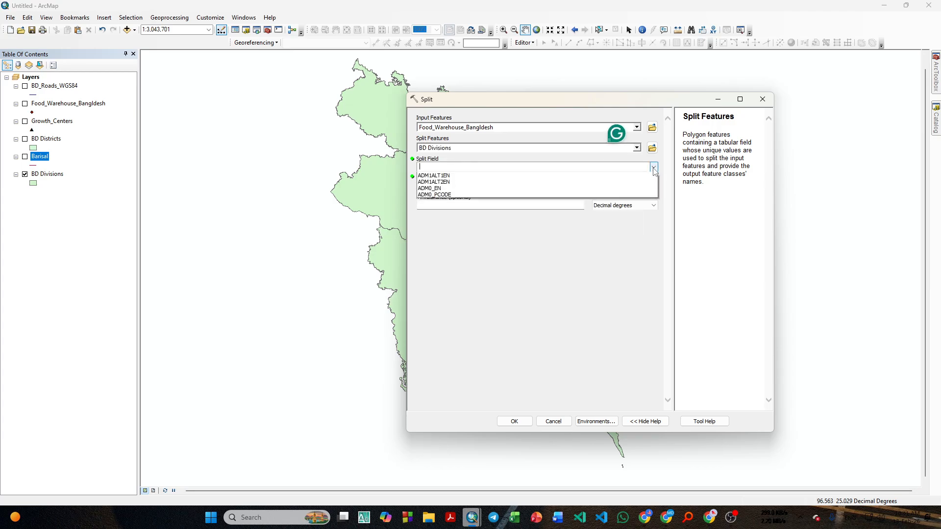
click(43, 177)
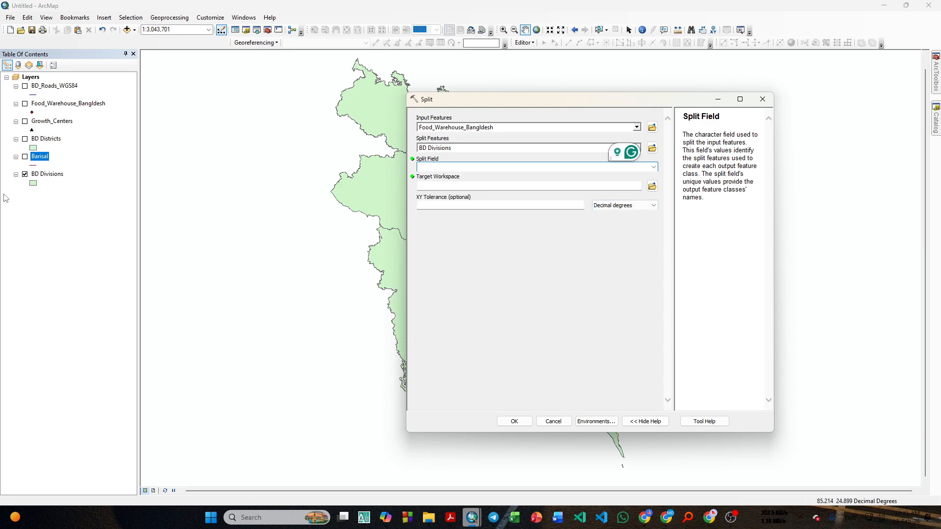
click(46, 180)
right_click(47, 179)
click(81, 202)
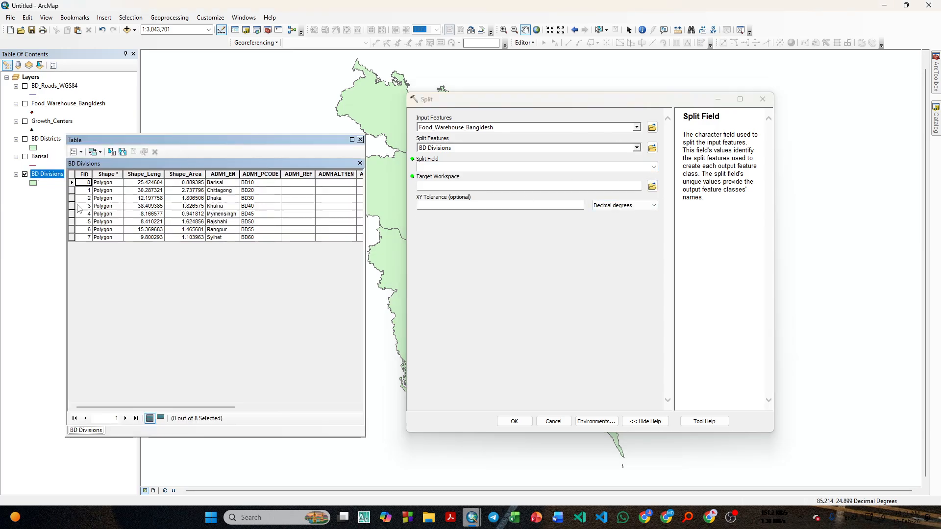
click(231, 175)
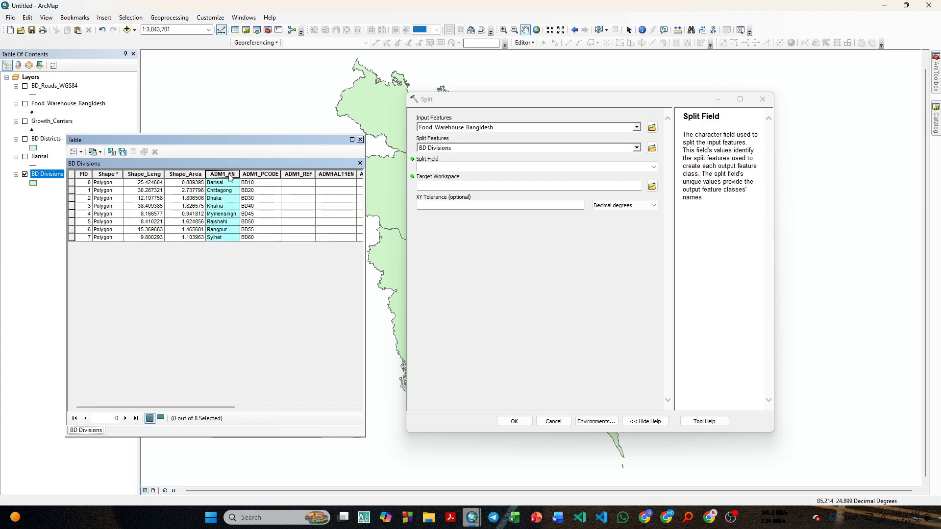
click(360, 140)
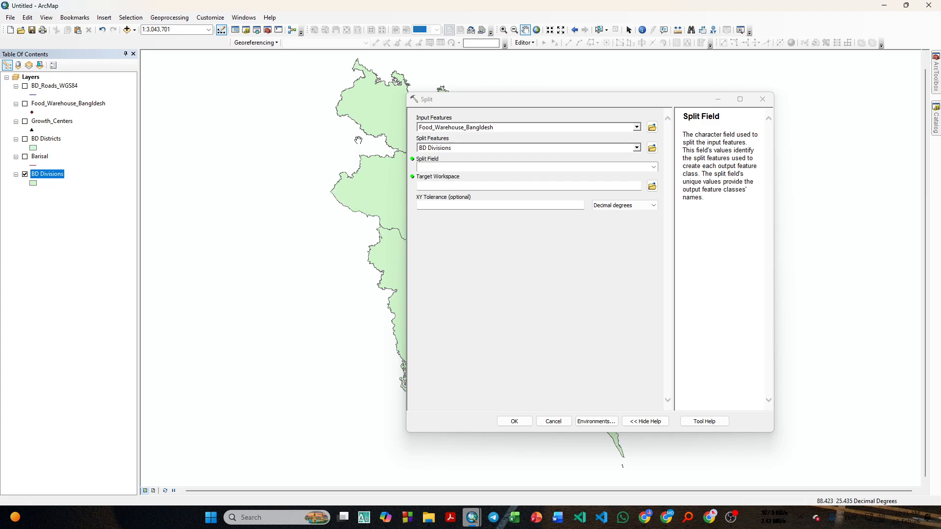
Choose ADM1_EN as the split field for the food warehouse split
click(650, 167)
click(653, 167)
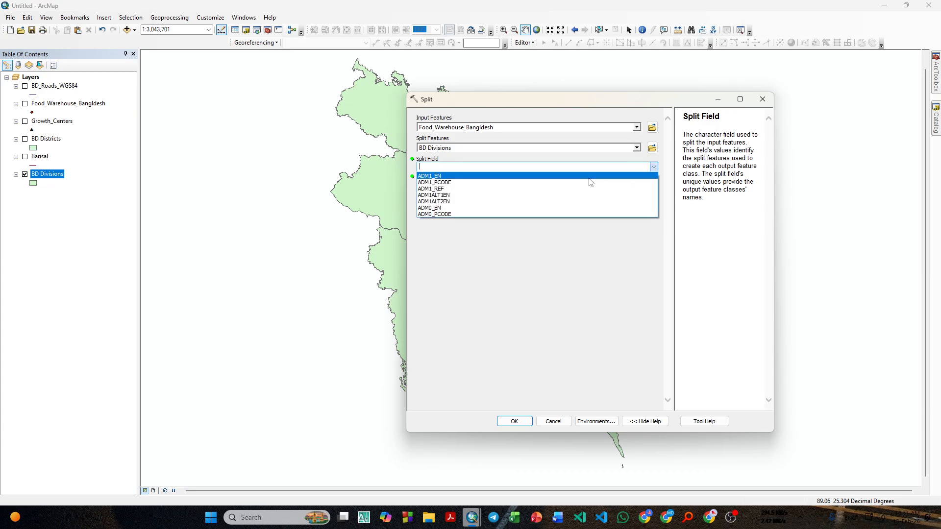
click(430, 176)
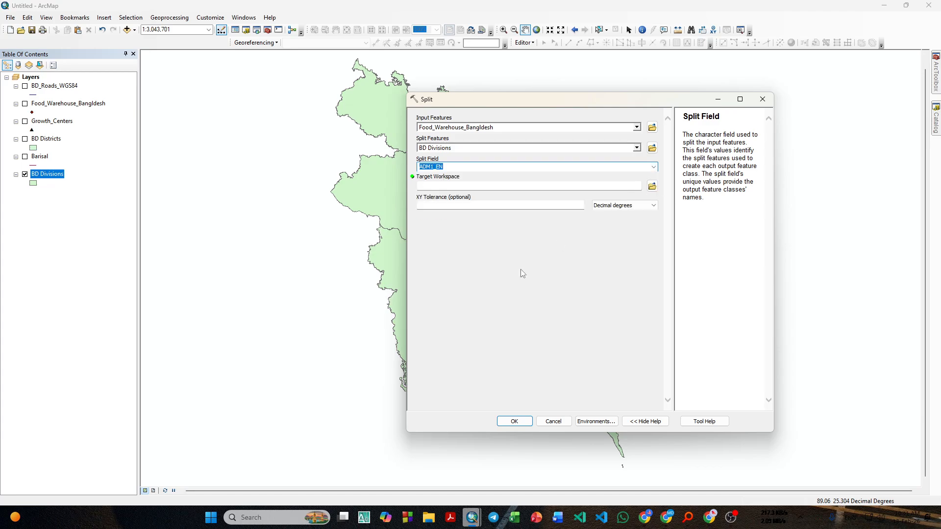
Create a file geodatabase named BD_Division_FoodWareHouse in the home folder while browsing for the target workspace
click(652, 186)
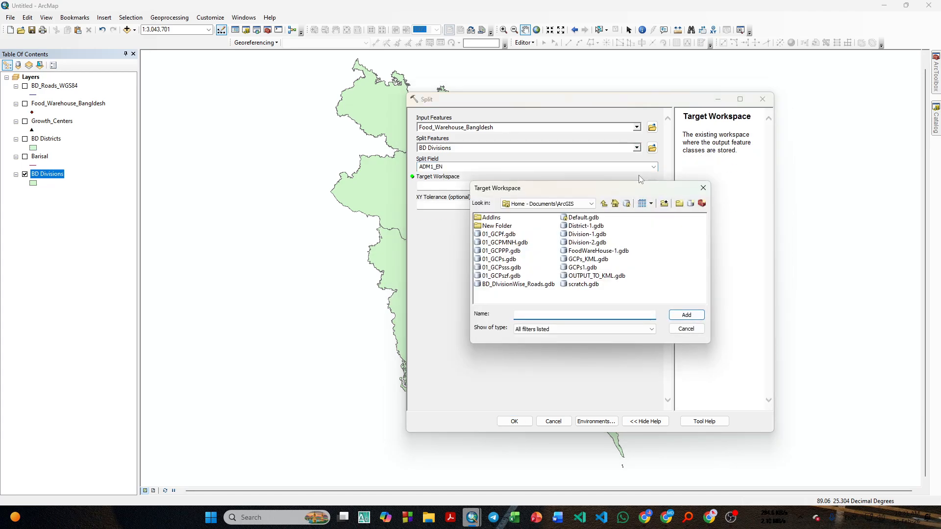
click(690, 203)
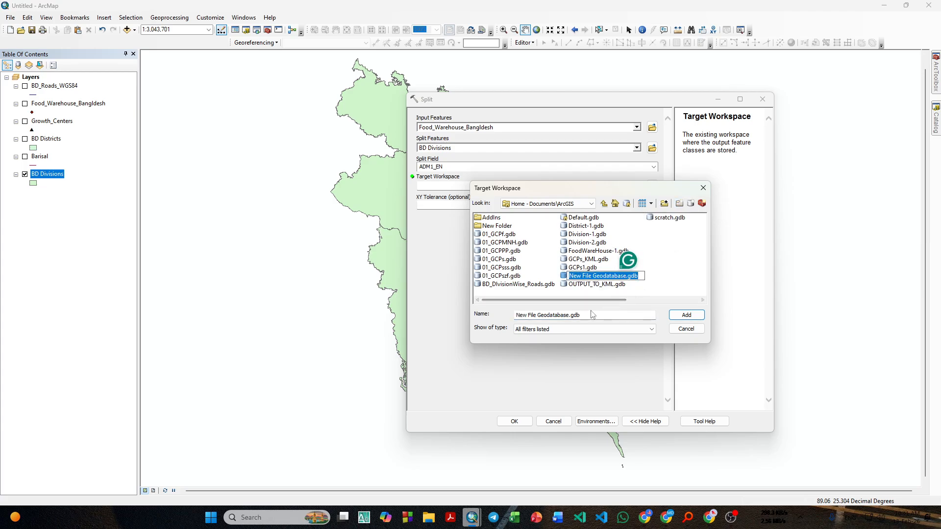
drag(587, 315, 496, 316)
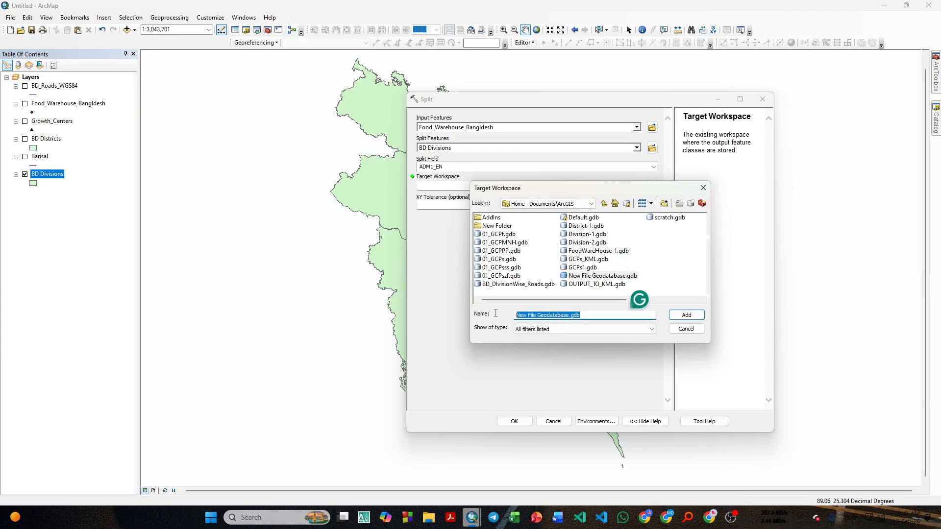
click(692, 330)
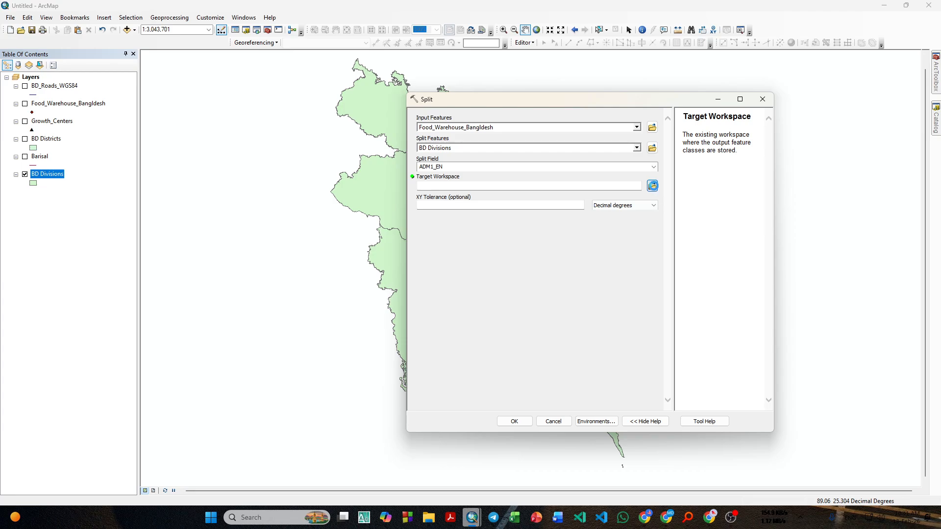
click(652, 185)
click(607, 277)
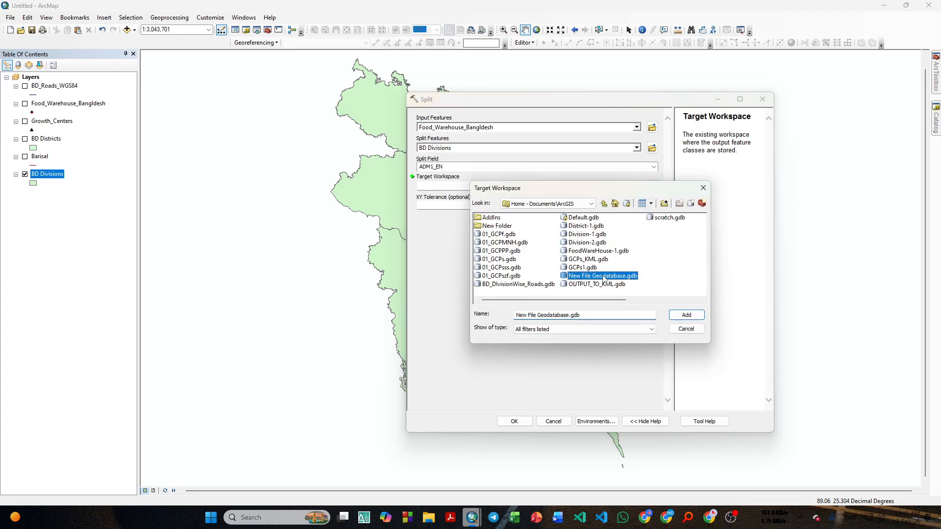
click(610, 276)
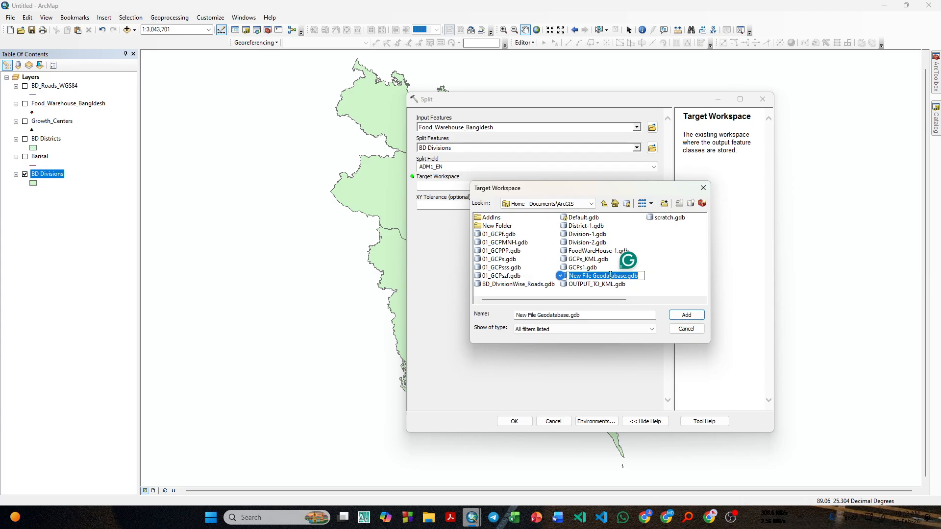
text(BD_)
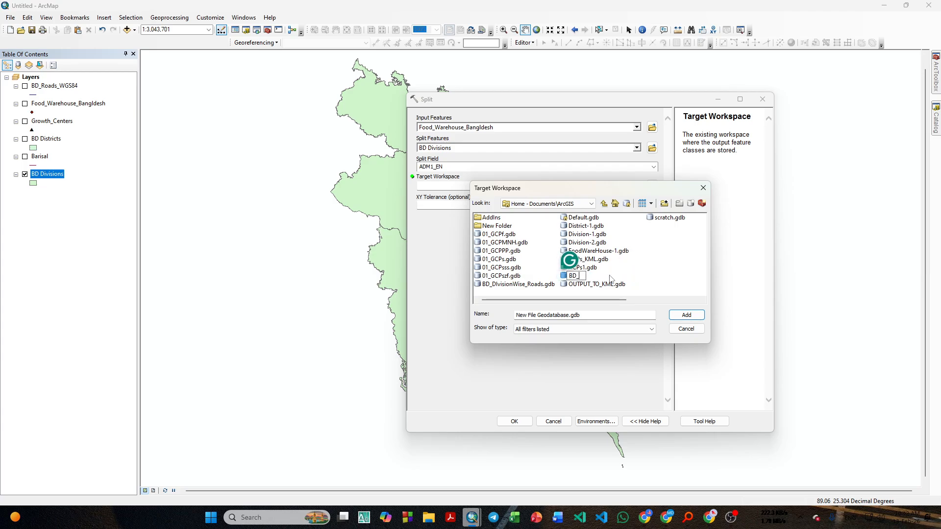
text(Division)
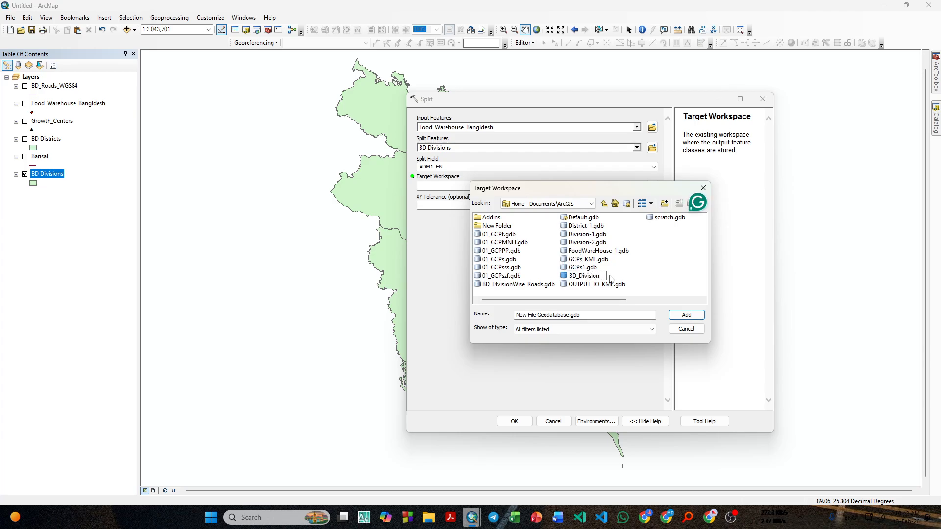
text(_FoodWa)
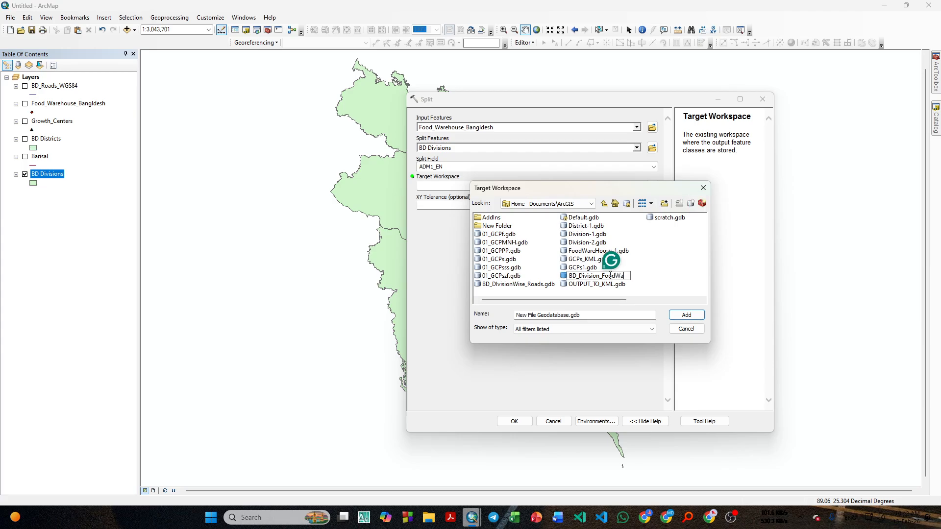
text(reHouse)
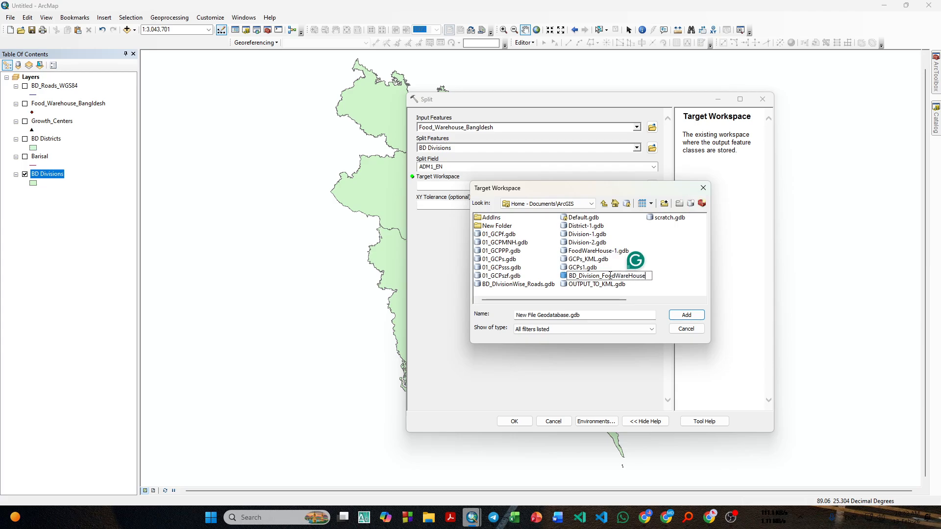
Set BD_Division_FoodWareHouse.gdb as the target workspace and run the split
click(686, 315)
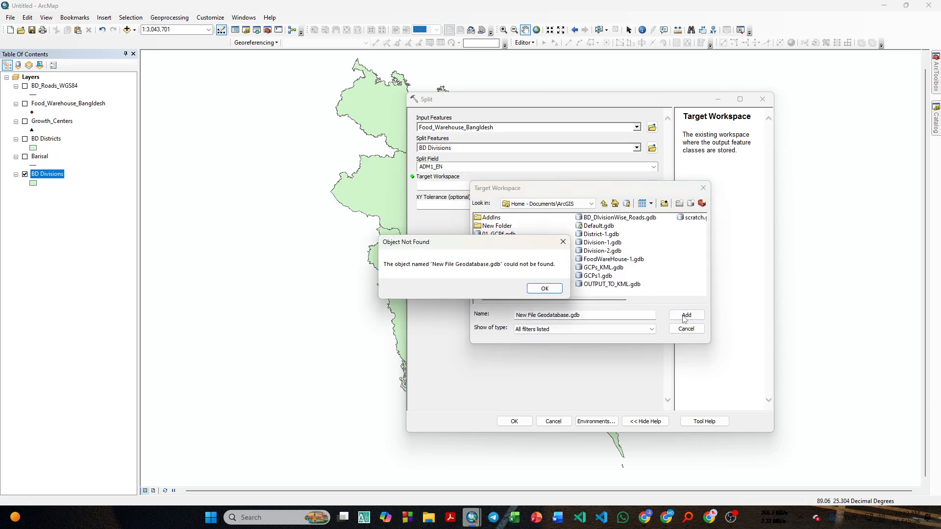
click(543, 289)
click(527, 284)
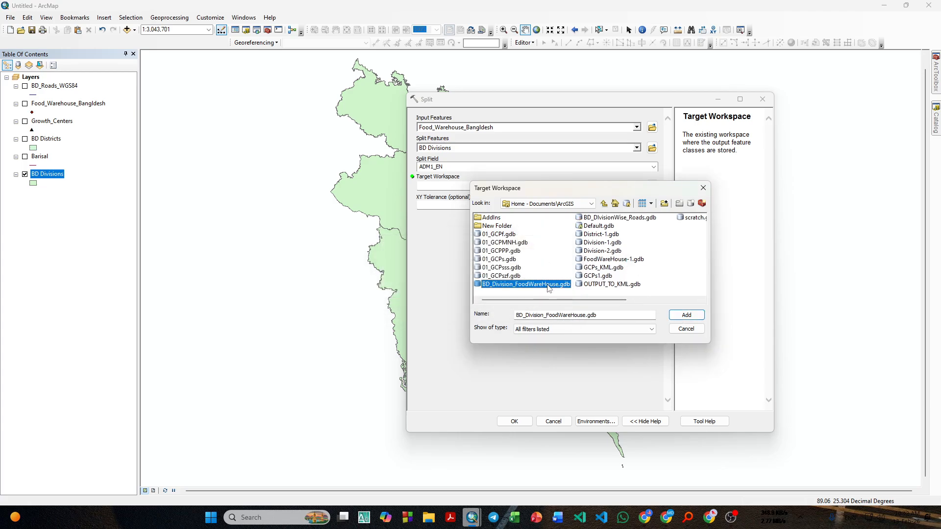
click(686, 314)
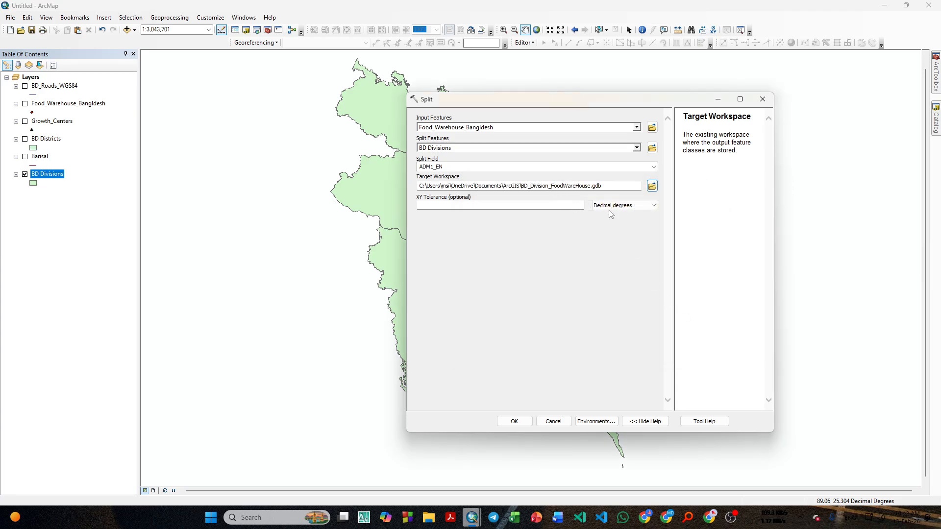
click(514, 422)
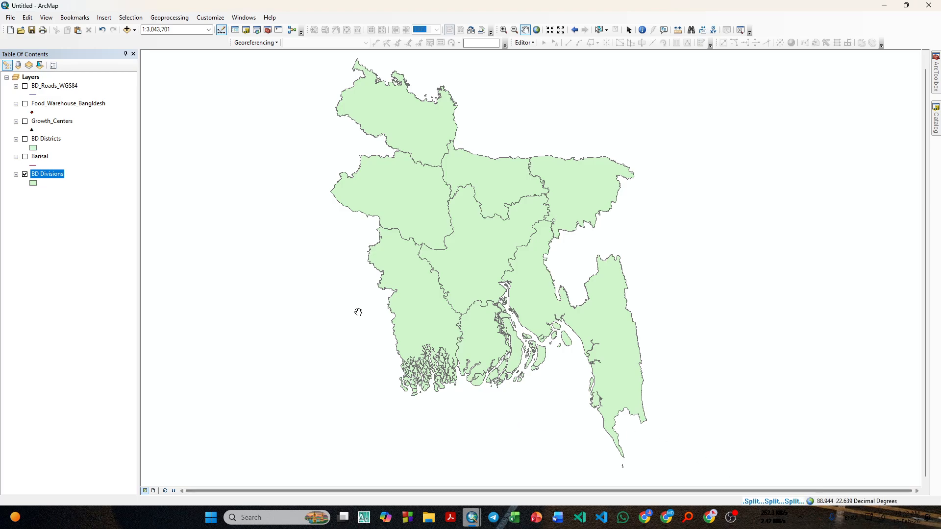
Review the messages of the latest Split run in the geoprocessing results and close them
click(24, 104)
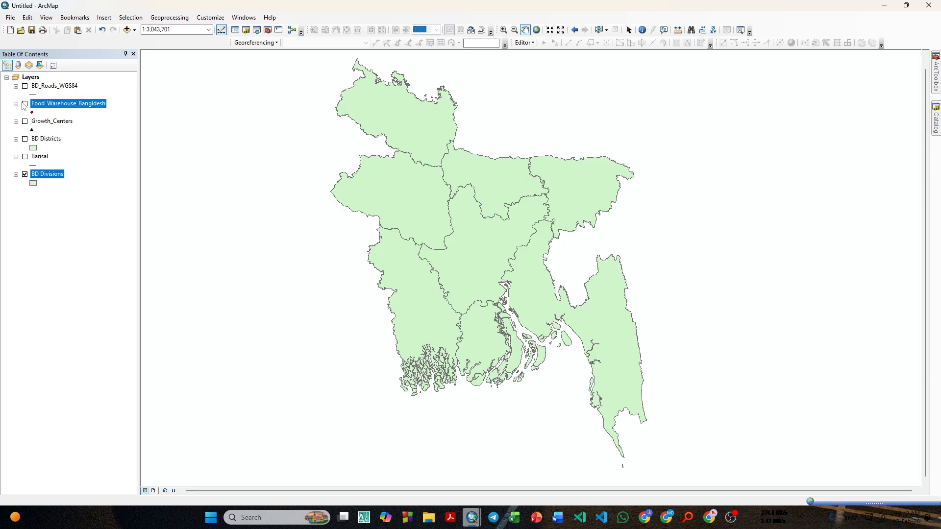
click(23, 103)
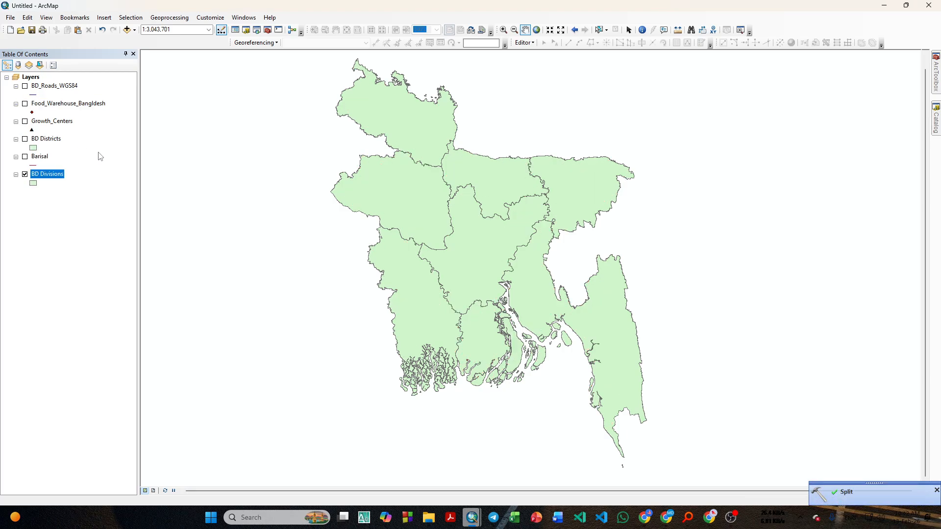
click(880, 492)
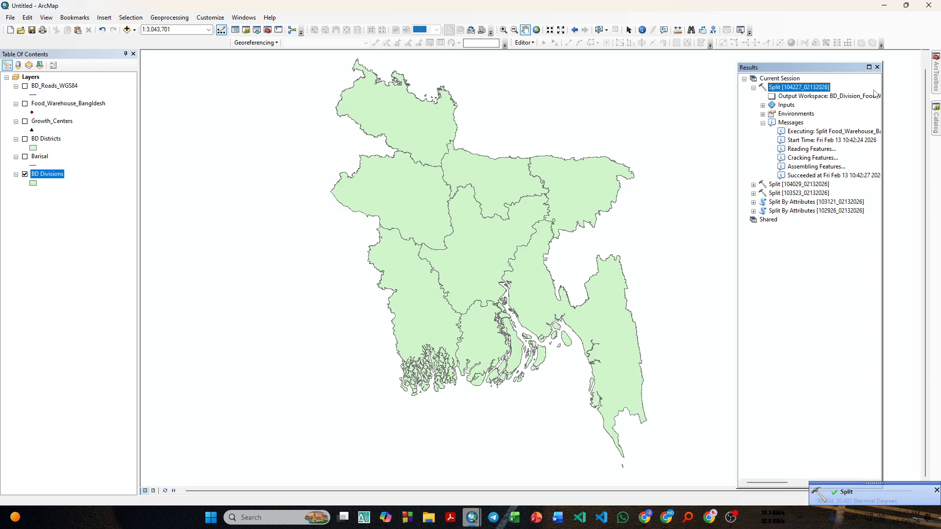
click(877, 67)
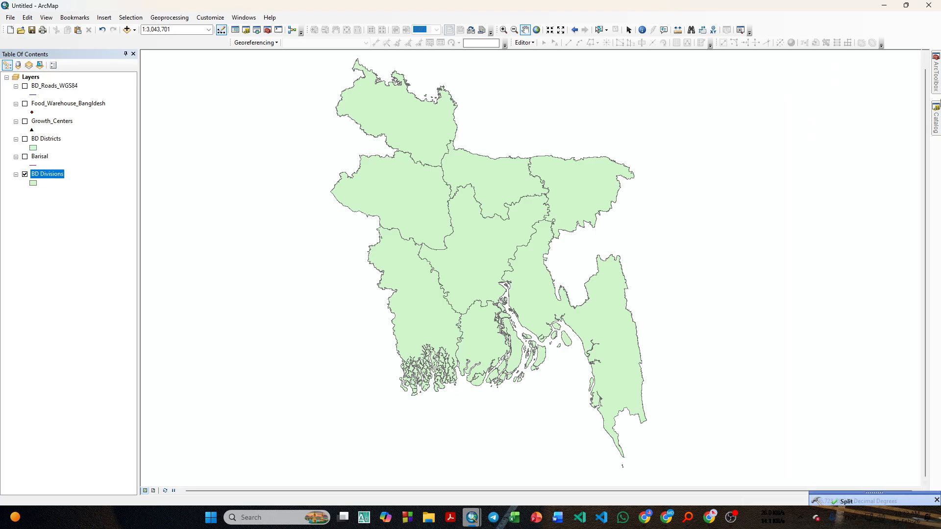
Add the Chittagong feature class from BD_Division_FoodWareHouse.gdb to the map to view its warehouses, and hide the layer
click(935, 105)
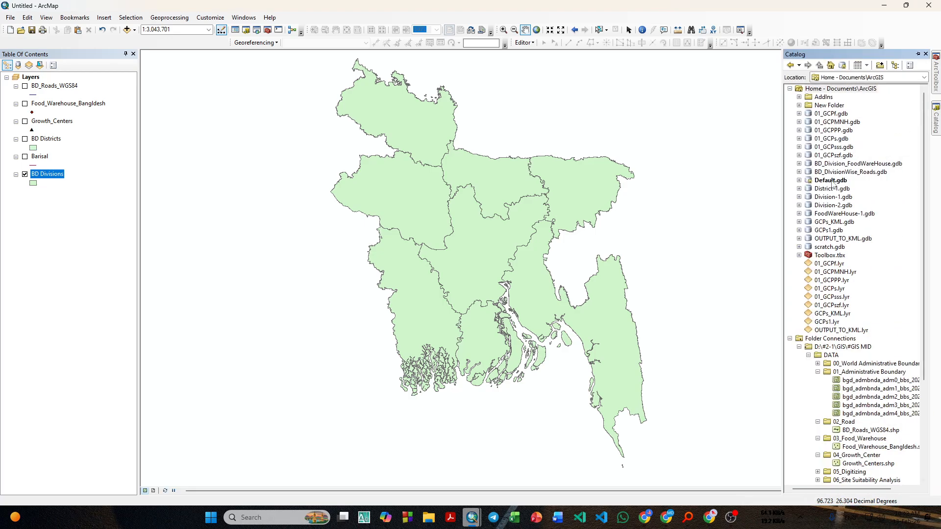
click(799, 164)
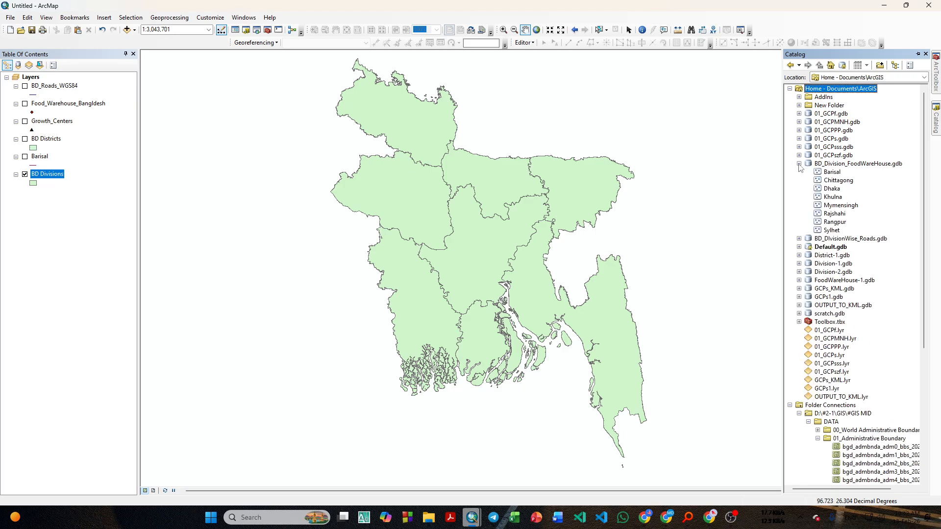
drag(837, 181, 729, 196)
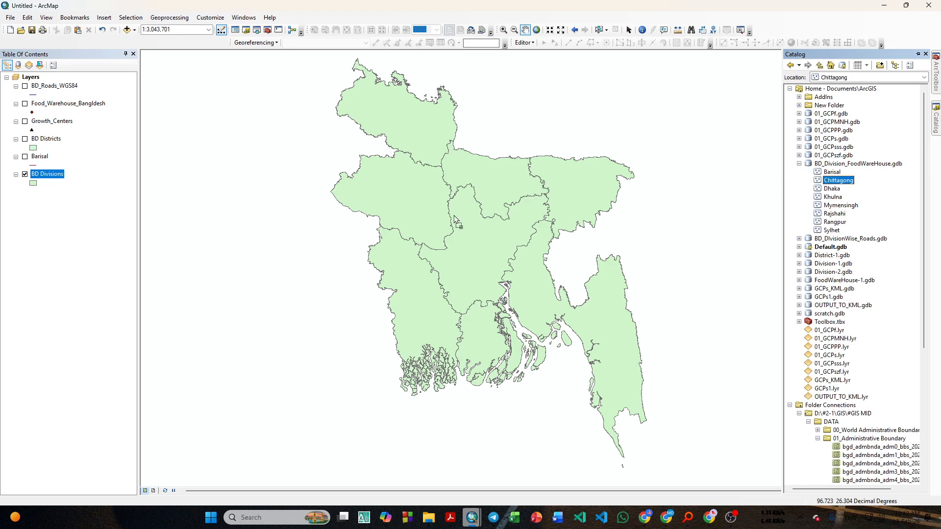
drag(246, 198, 95, 171)
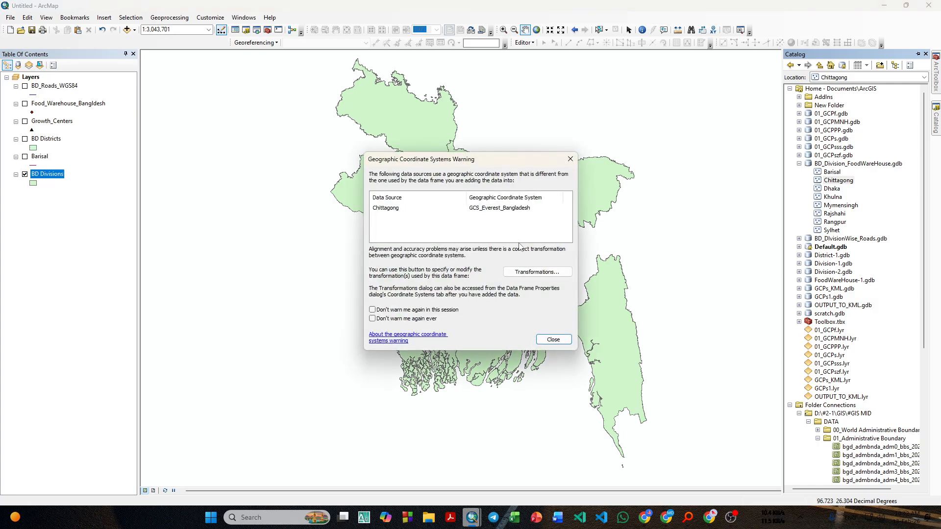
click(555, 342)
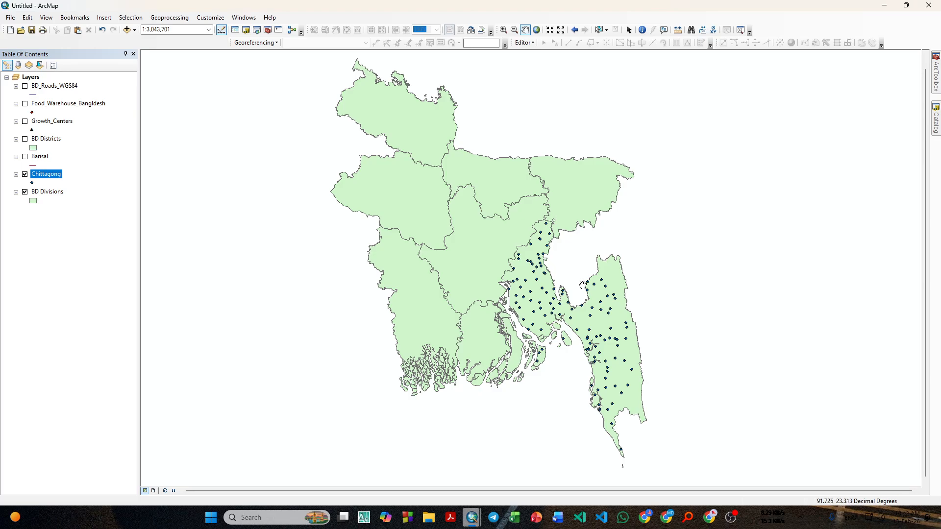
click(25, 174)
Open the Split tool again and show the Growth_Centers layer on the map
click(936, 120)
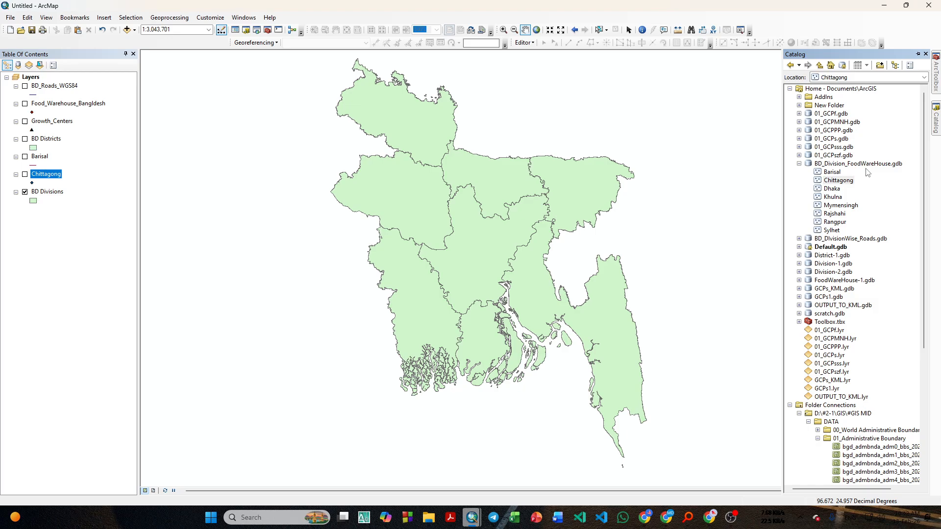
click(936, 73)
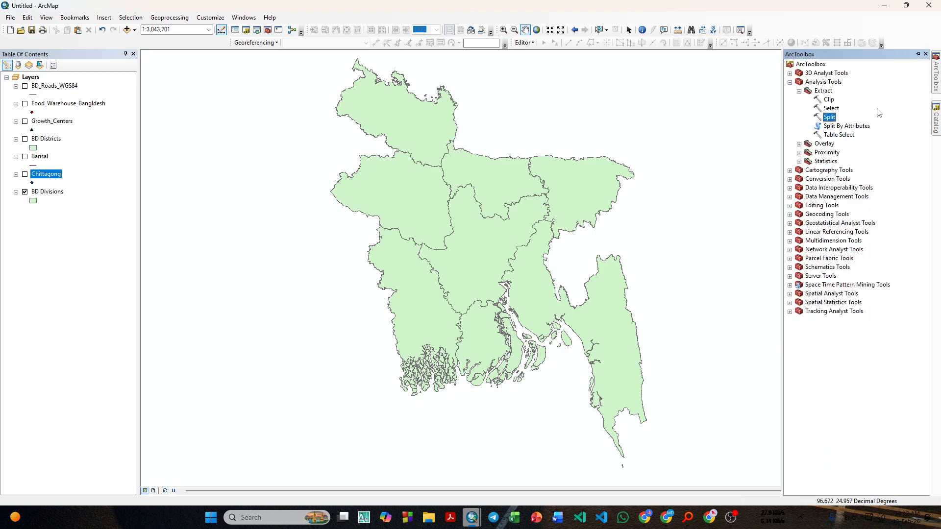
double_click(830, 117)
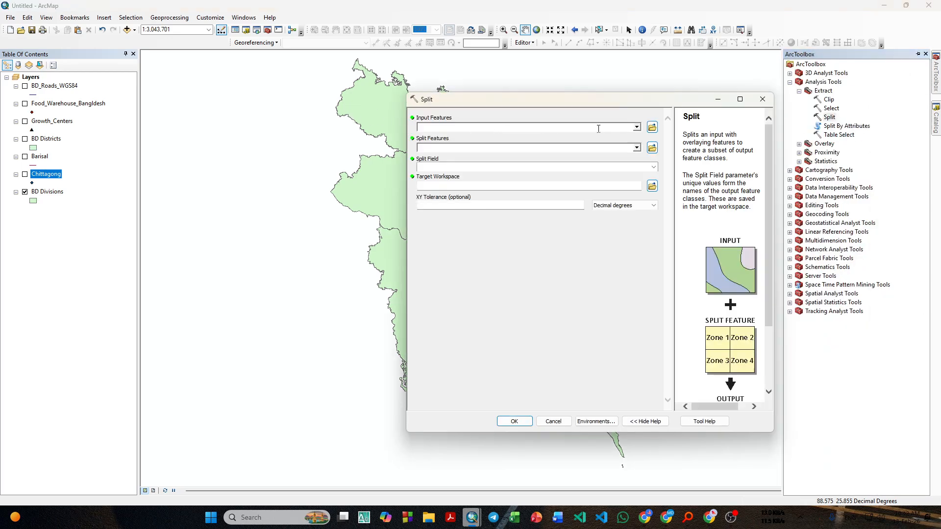
click(636, 127)
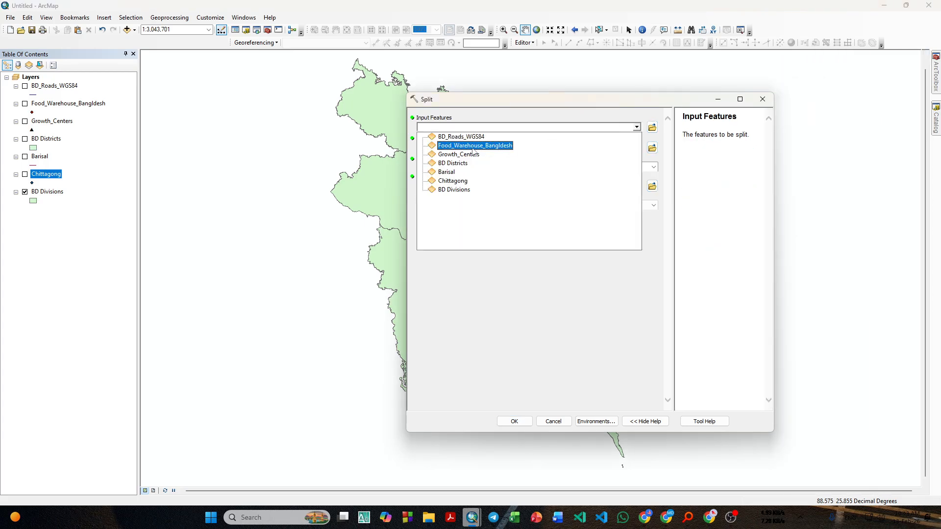
click(25, 121)
click(25, 121)
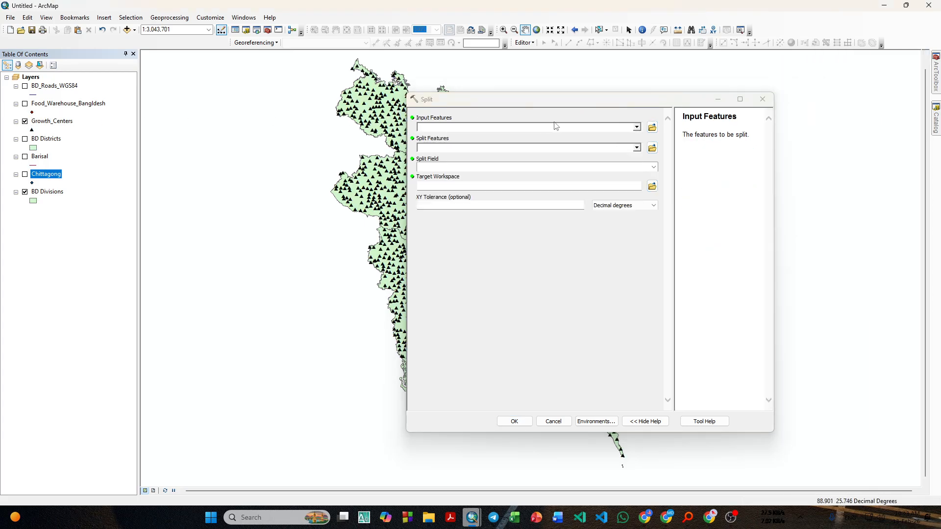
Set up the Split with Growth_Centers as input features, BD Divisions as split features and ADM1_EN as the split field
drag(552, 99, 643, 88)
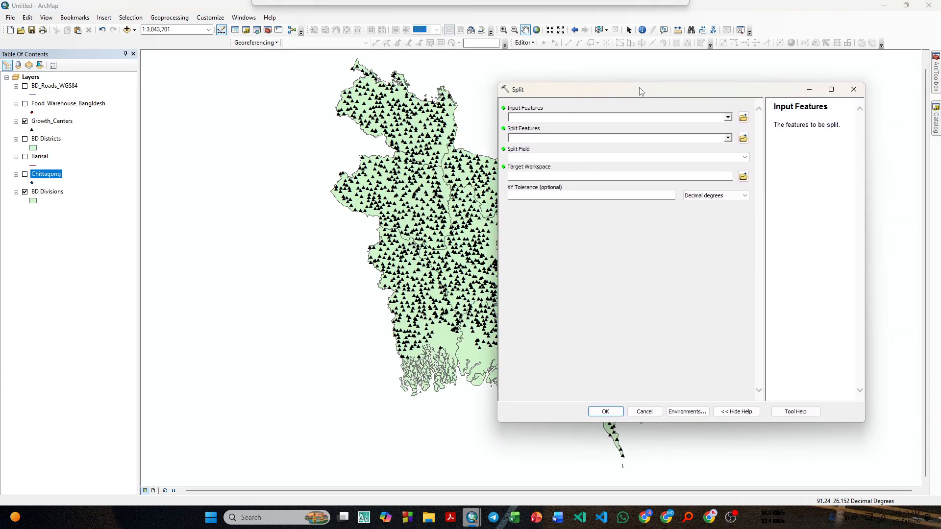
click(727, 117)
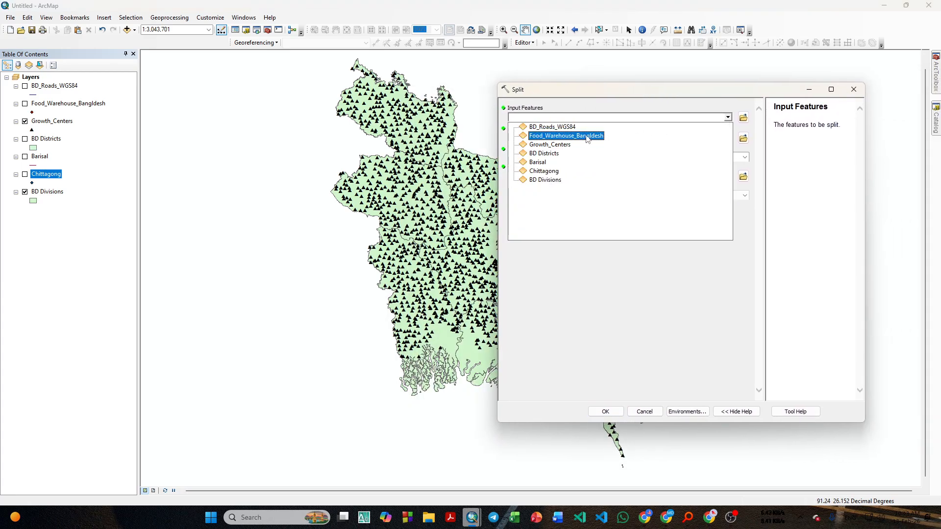
click(563, 147)
click(728, 138)
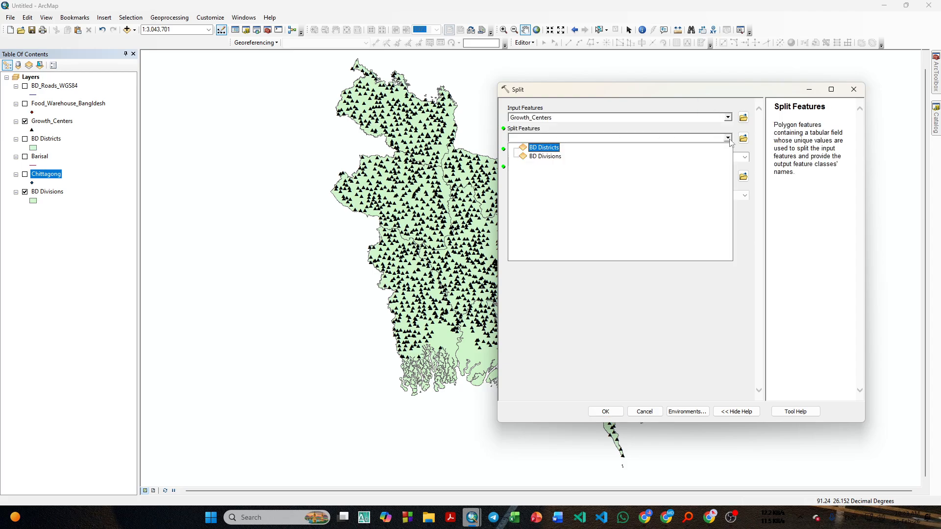
click(550, 158)
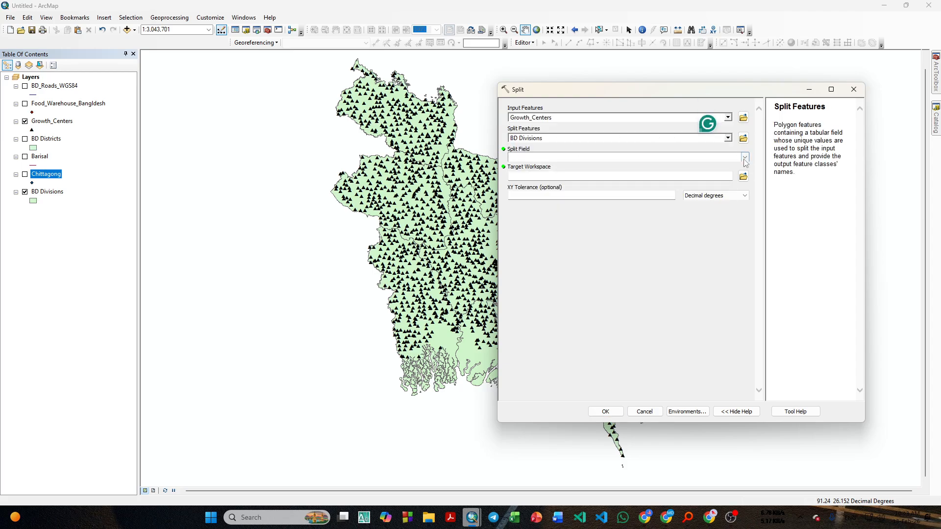
click(745, 156)
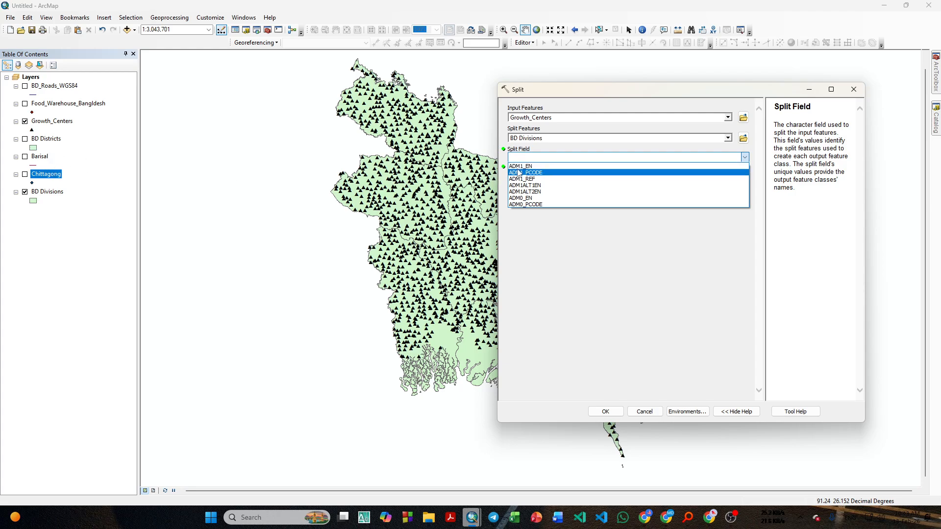
click(551, 167)
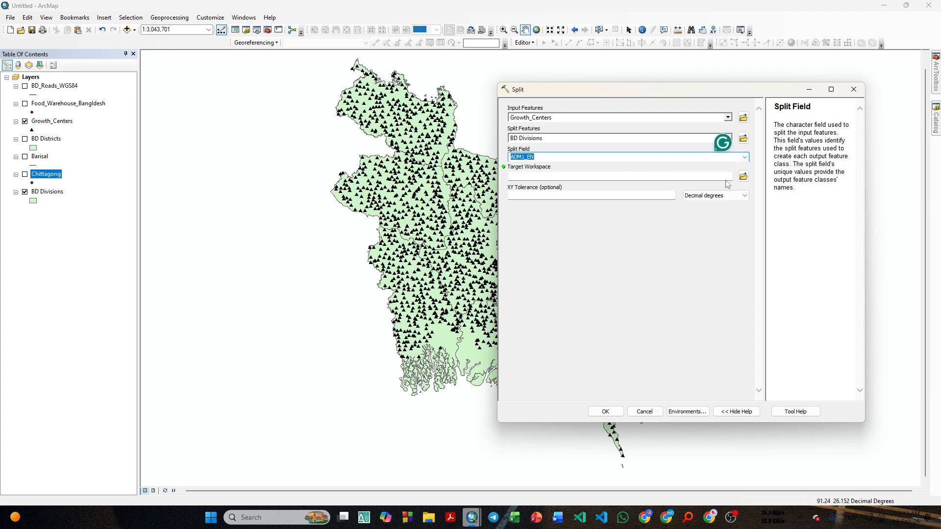
Create a new file geodatabase named BD_Division_GC in the Documents\ArcGIS folder while choosing the target workspace
click(743, 176)
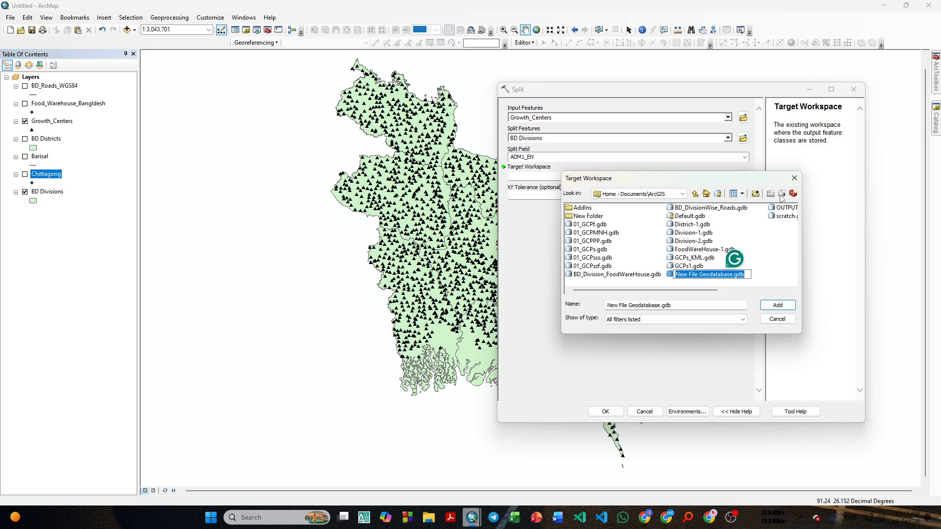
text(BD)
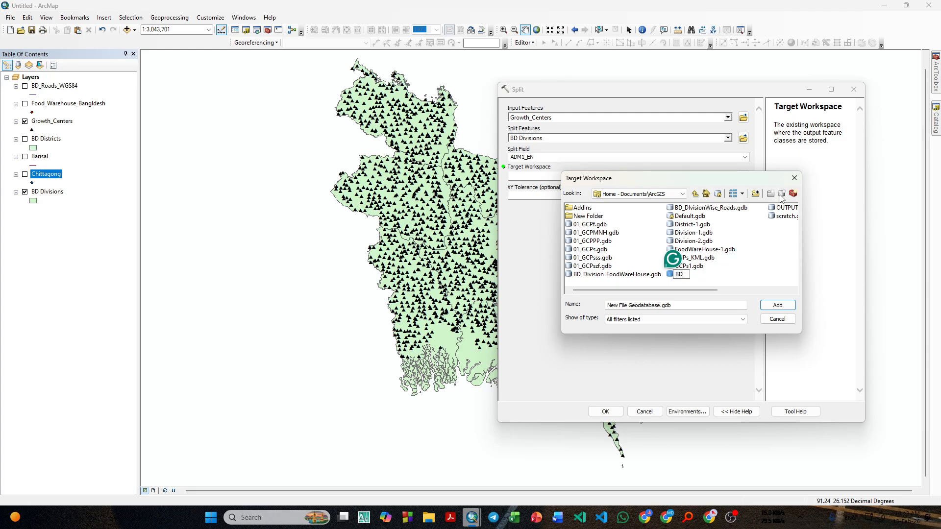
text(_Division)
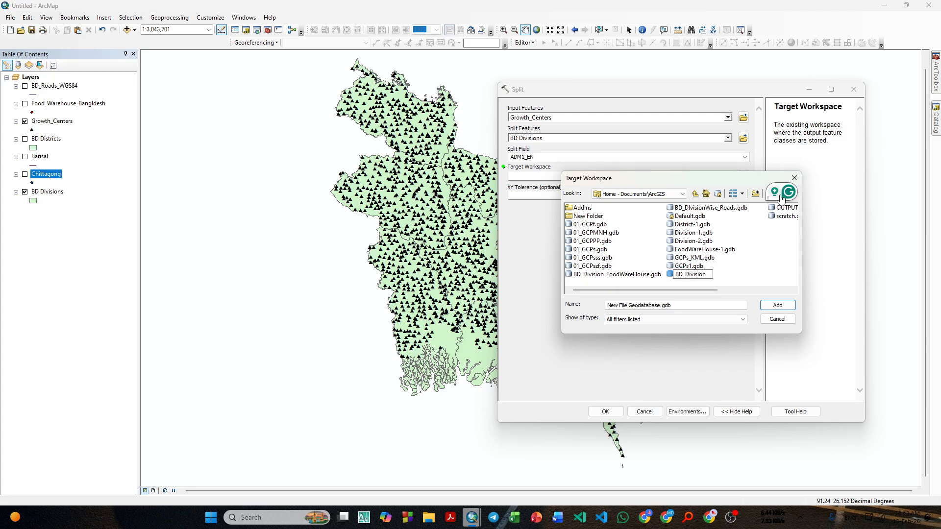
text(_GC)
key(Return)
click(553, 289)
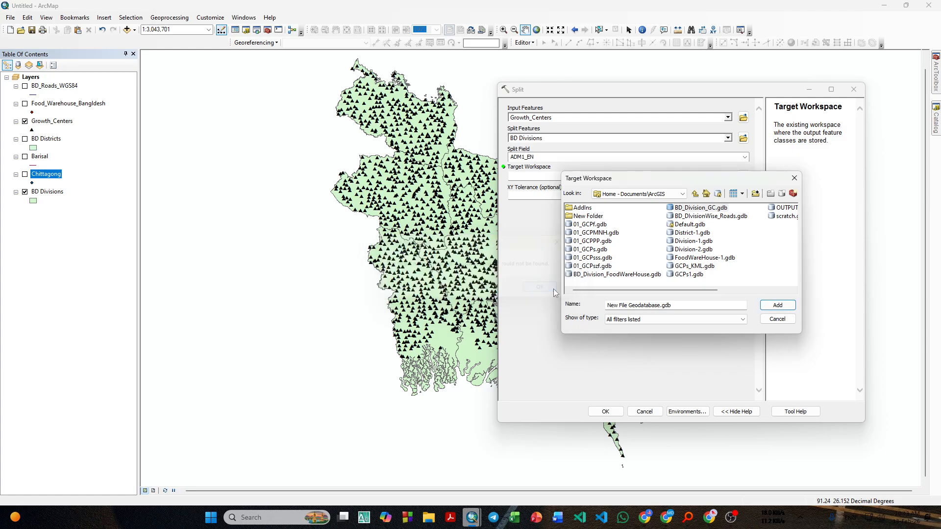
Set BD_Division_GC.gdb as the target workspace and run the split
click(700, 209)
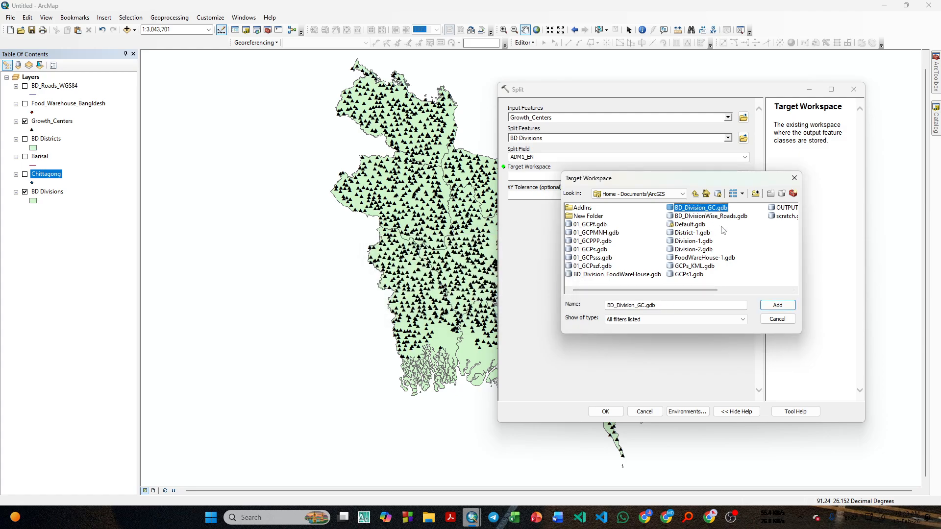
click(779, 305)
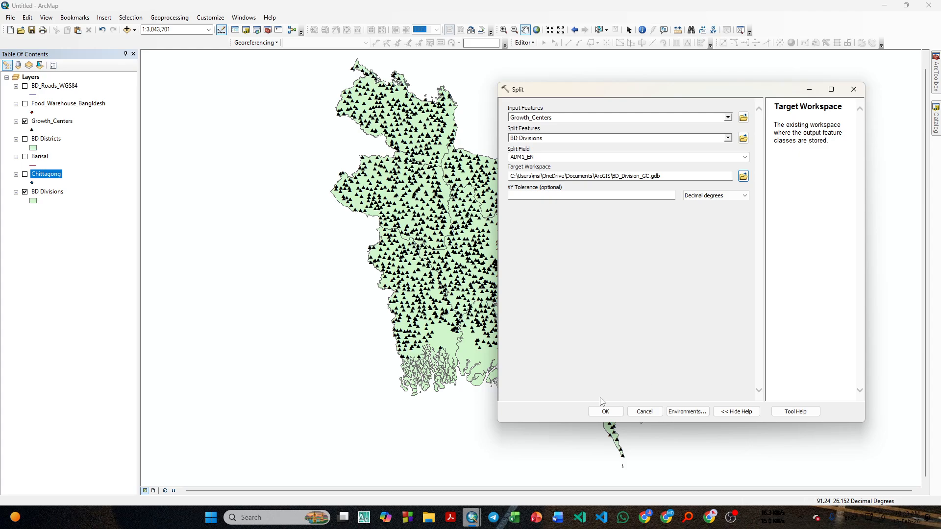
click(605, 412)
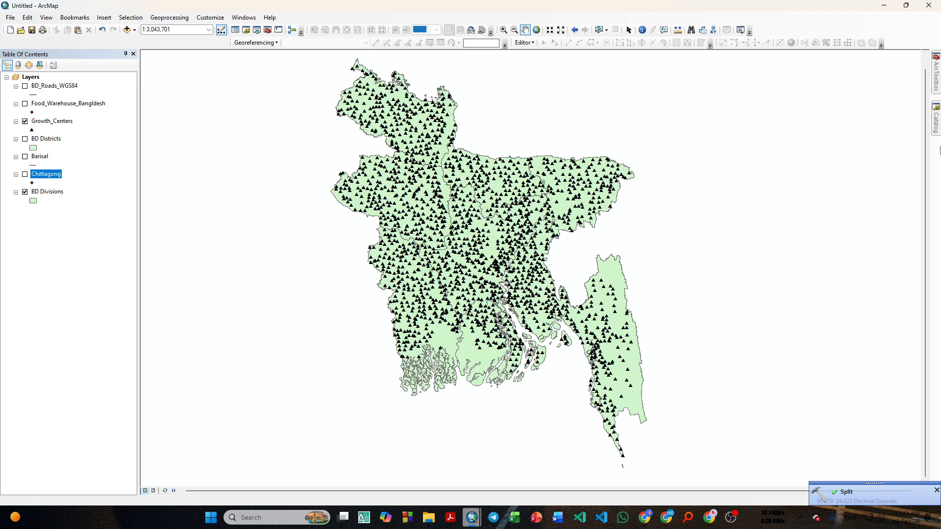
Add the Chittagong feature class from BD_Division_GC.gdb to the map and hide the Growth_Centers layer
click(936, 117)
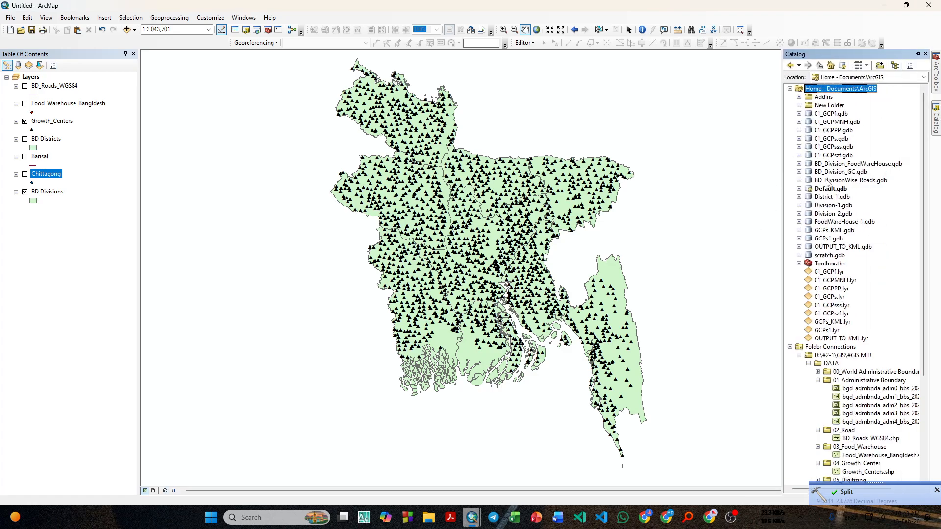
click(799, 172)
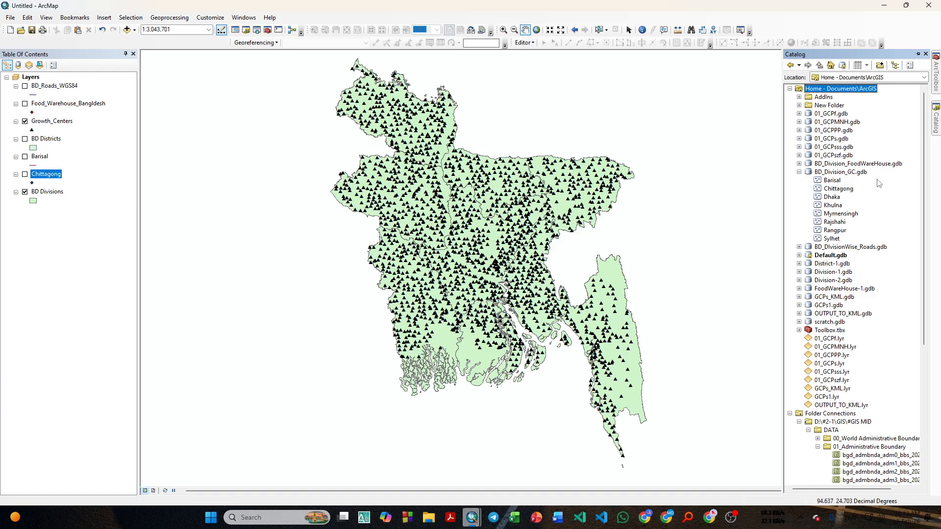
drag(846, 192, 72, 185)
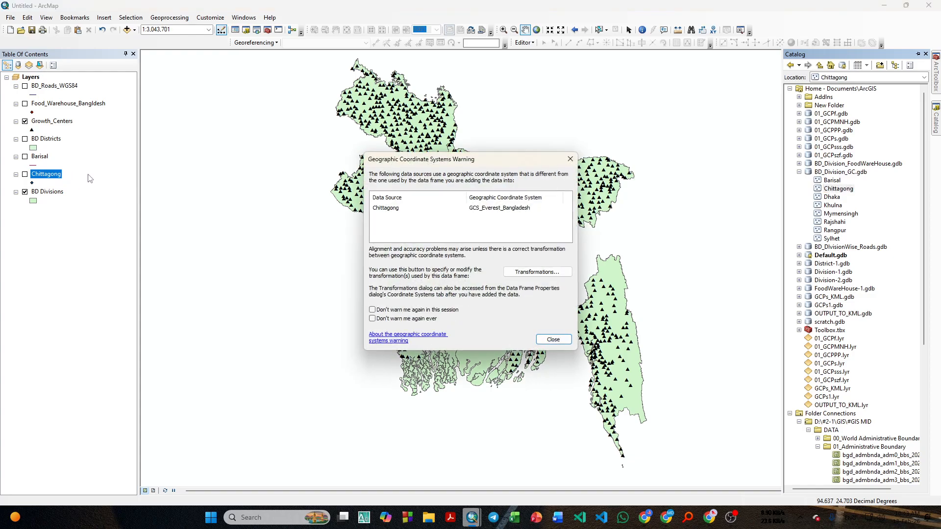
click(553, 340)
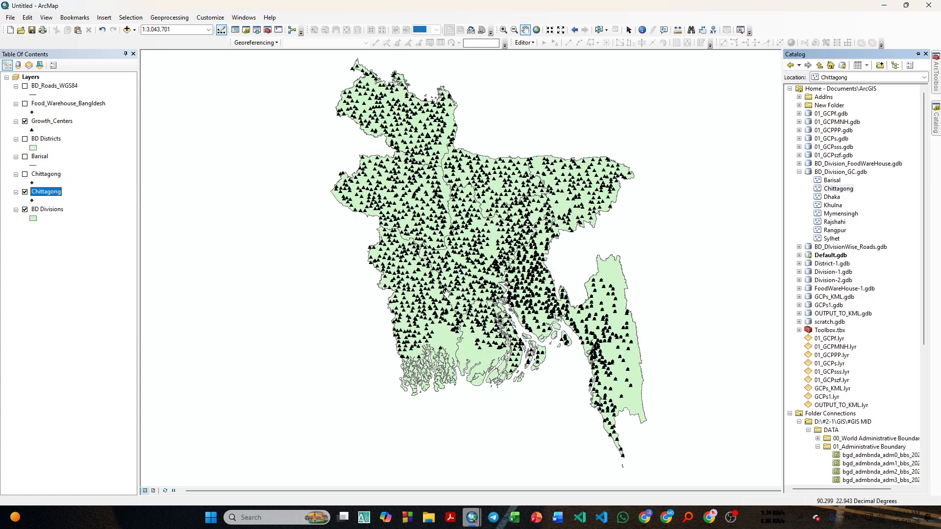
click(25, 121)
scroll(591, 311, up, 1)
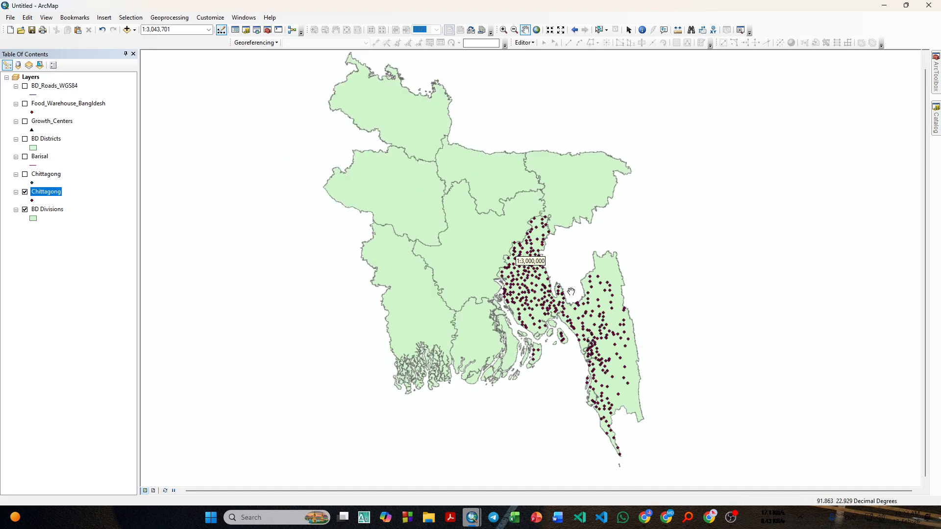
Compare the Chittagong warehouse points with the Chittagong growth center points by toggling both layers, and leave both hidden
click(25, 174)
click(25, 192)
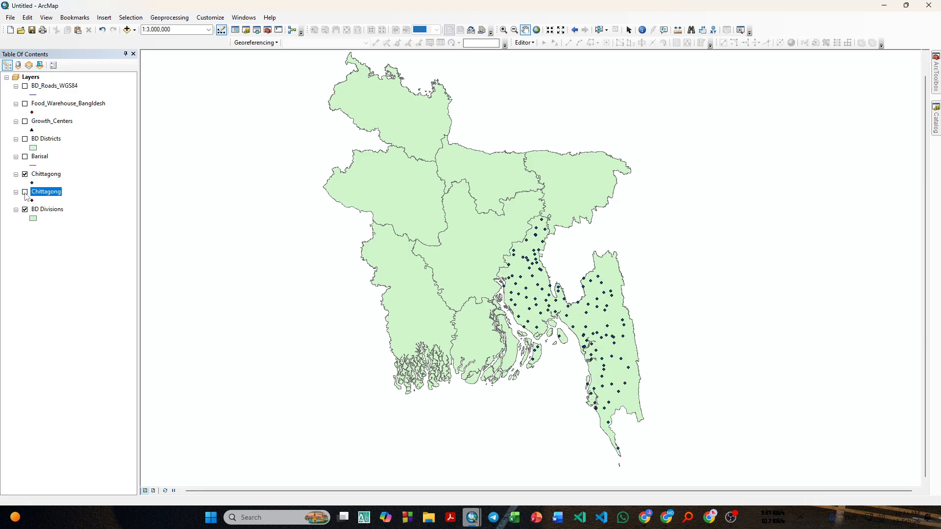
click(25, 192)
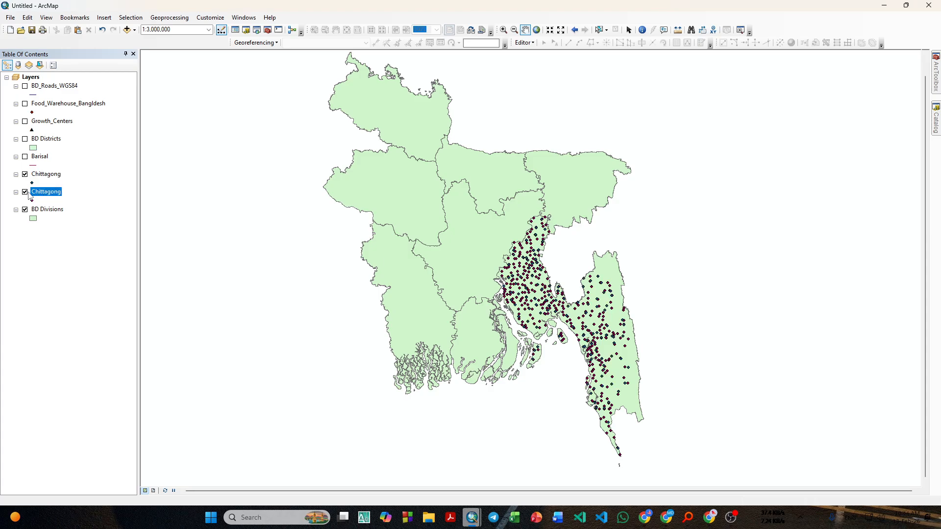
click(25, 192)
click(25, 175)
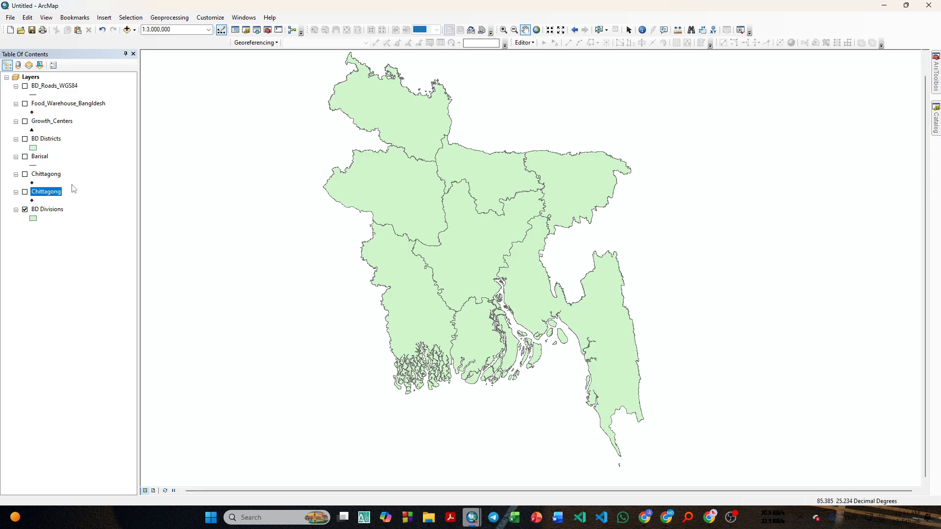
Open the Split tool again with BD_Roads_WGS84 as input features and BD Districts as split features
click(936, 118)
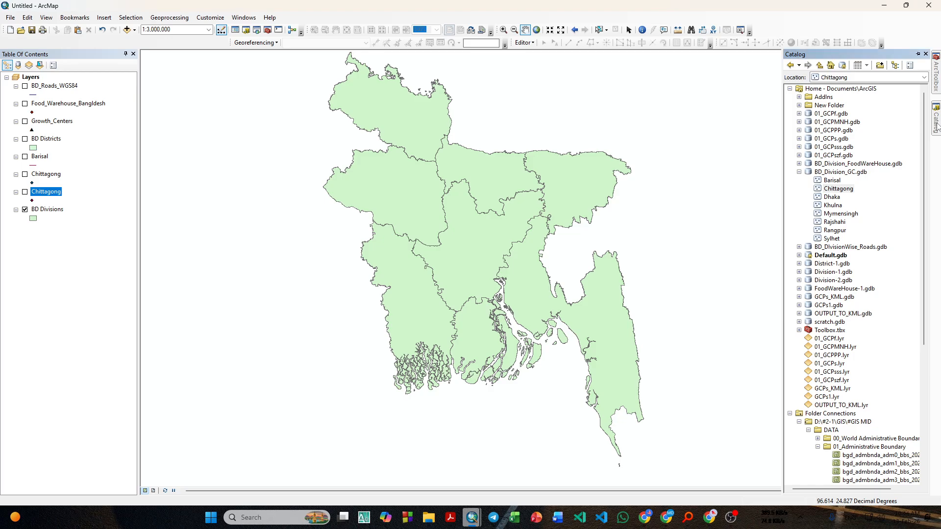
click(937, 71)
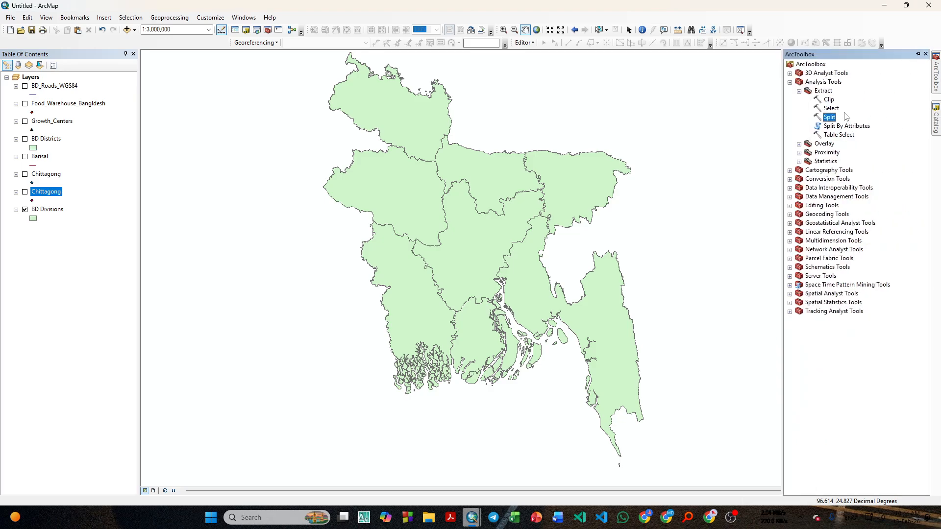
double_click(829, 117)
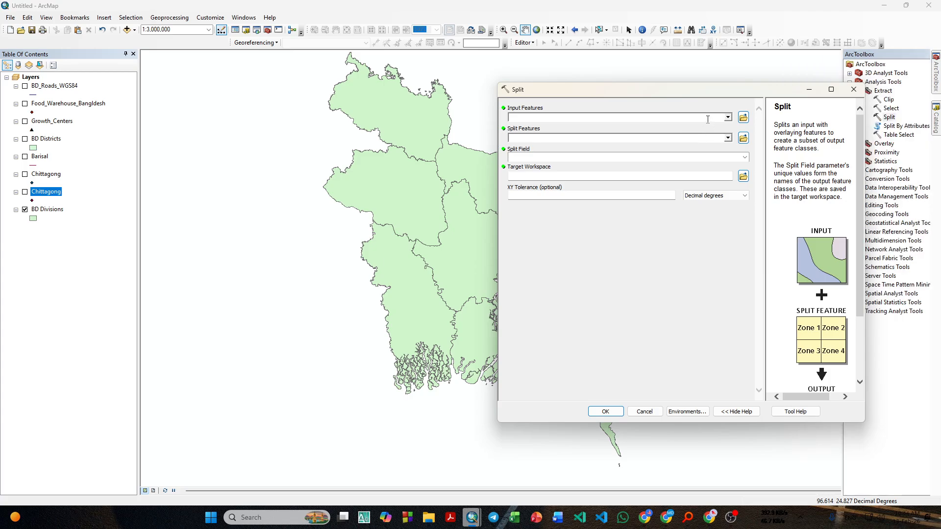
click(729, 117)
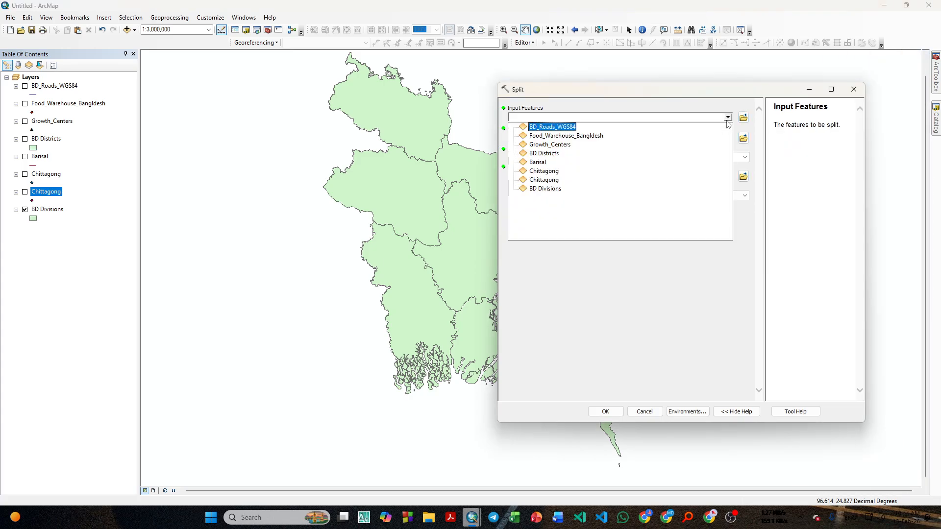
click(542, 128)
click(729, 138)
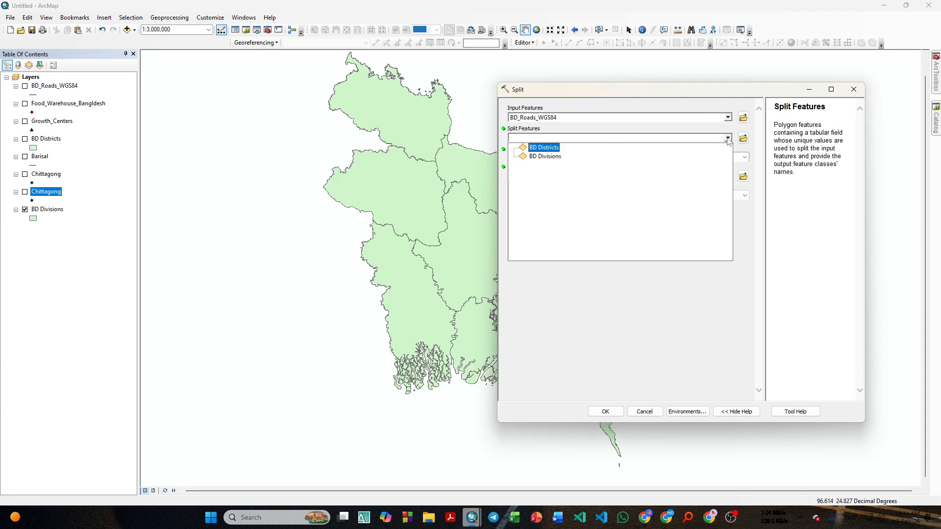
click(548, 148)
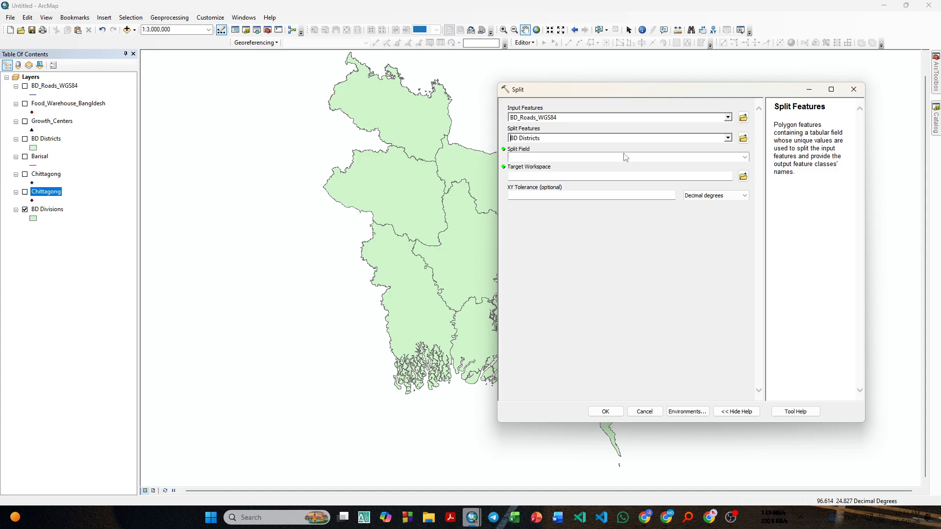
click(745, 157)
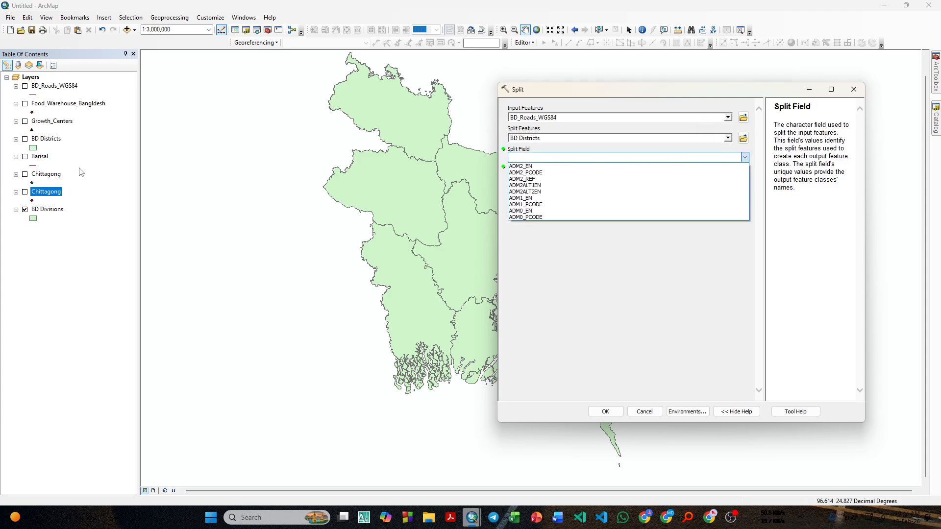
click(193, 154)
Remove the Barisal layer, both Chittagong layers and the BD Divisions layer from the map
right_click(33, 154)
click(53, 168)
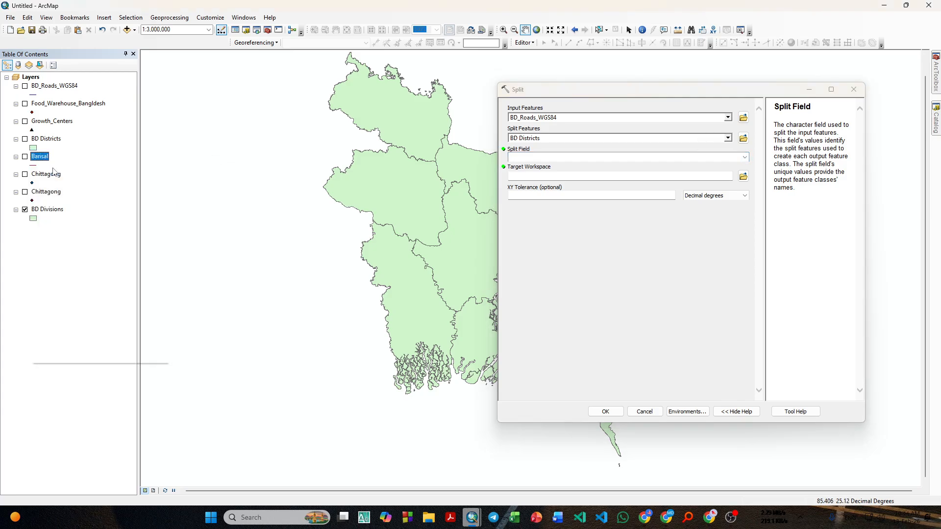
right_click(43, 155)
click(64, 170)
right_click(38, 156)
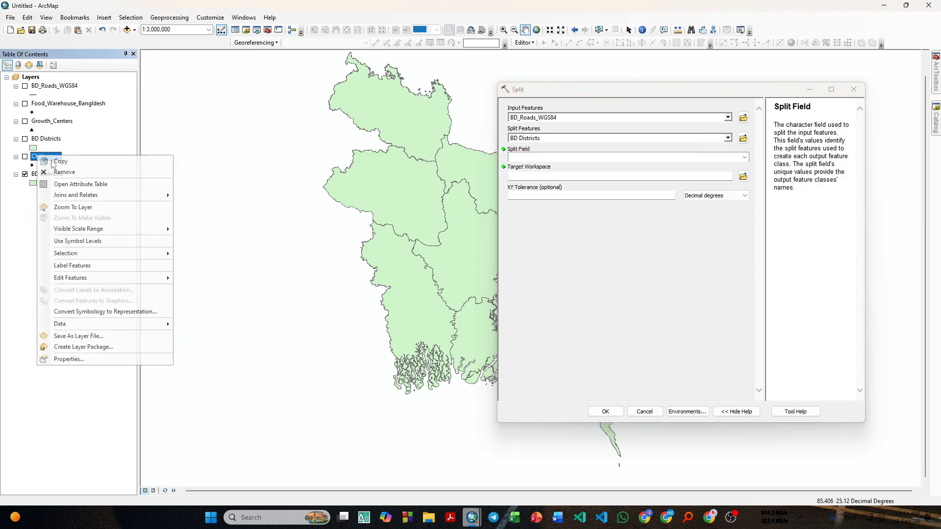
click(62, 172)
right_click(42, 156)
click(64, 172)
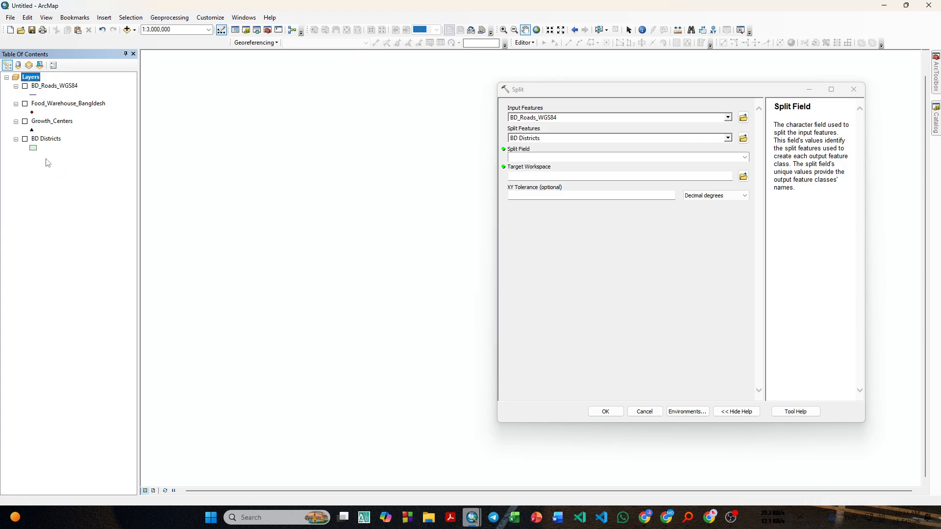
Open the attribute table of BD Districts and examine the ADM2_EN column as the candidate split field
click(24, 140)
right_click(46, 139)
click(85, 169)
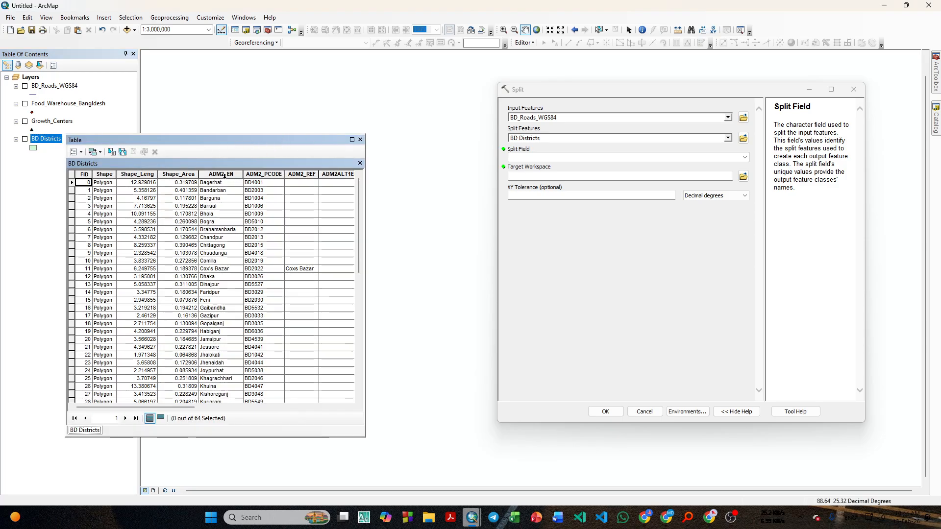
scroll(230, 197, down, 1)
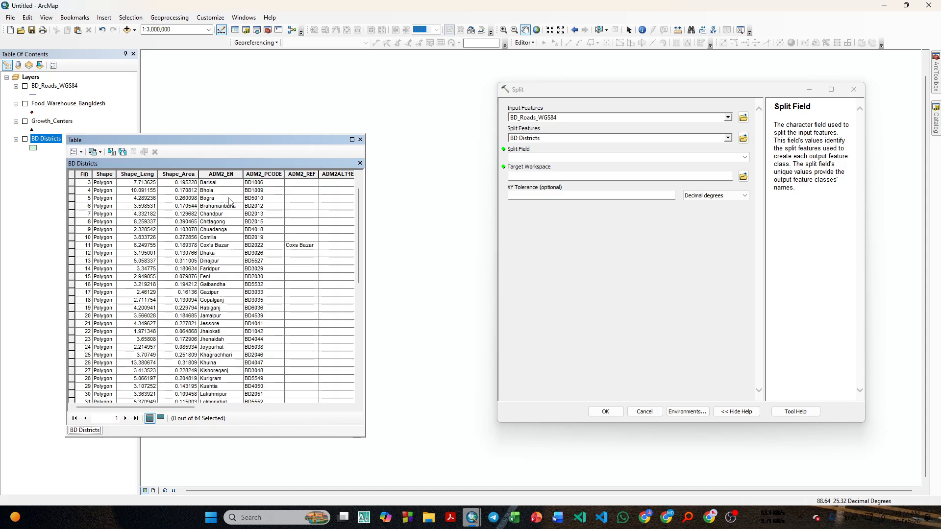
scroll(229, 200, up, 1)
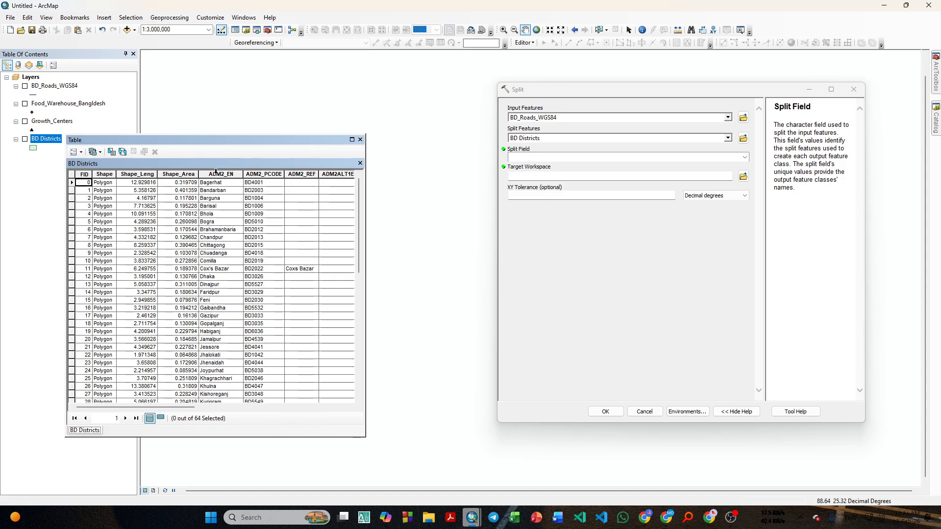
click(216, 173)
click(664, 258)
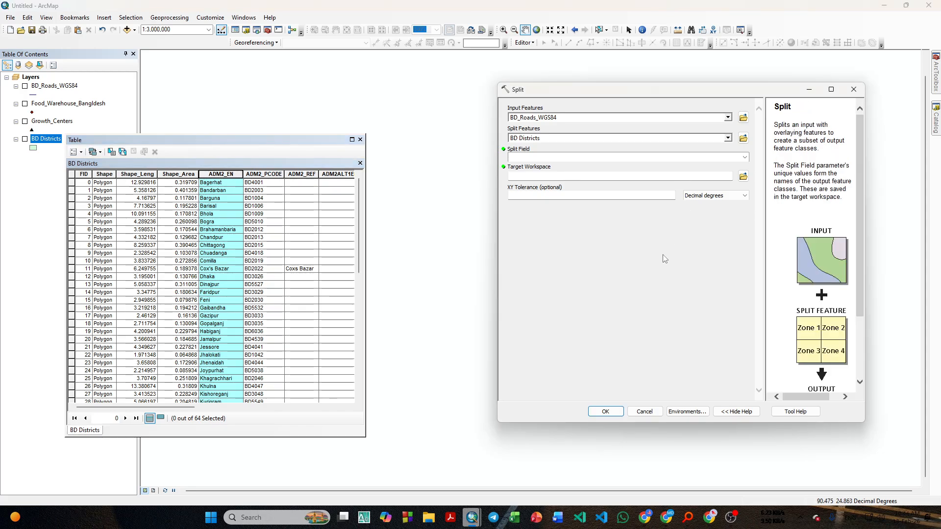
Set the split field to ADM2_EN and create a file geodatabase named BD_DIstricts_Road while browsing for the target workspace
click(745, 159)
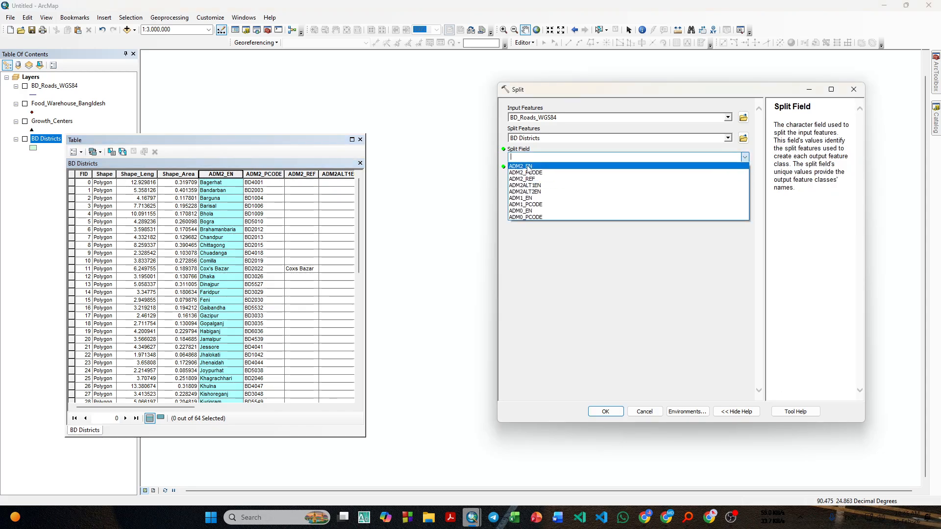
click(529, 168)
click(745, 174)
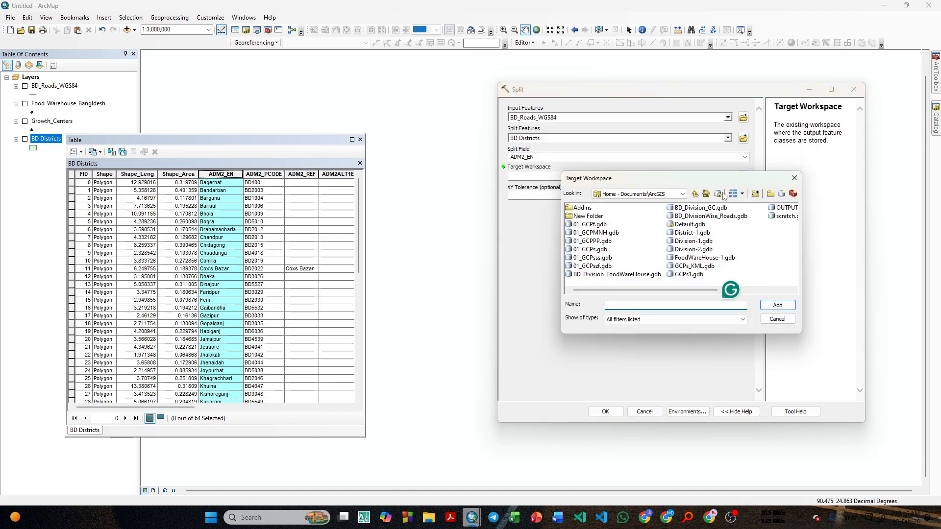
click(781, 194)
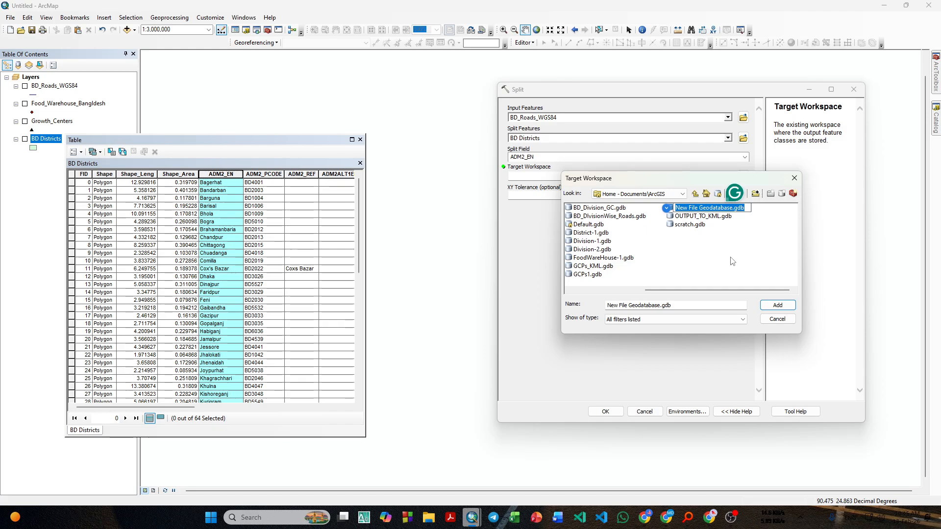
text(BD_)
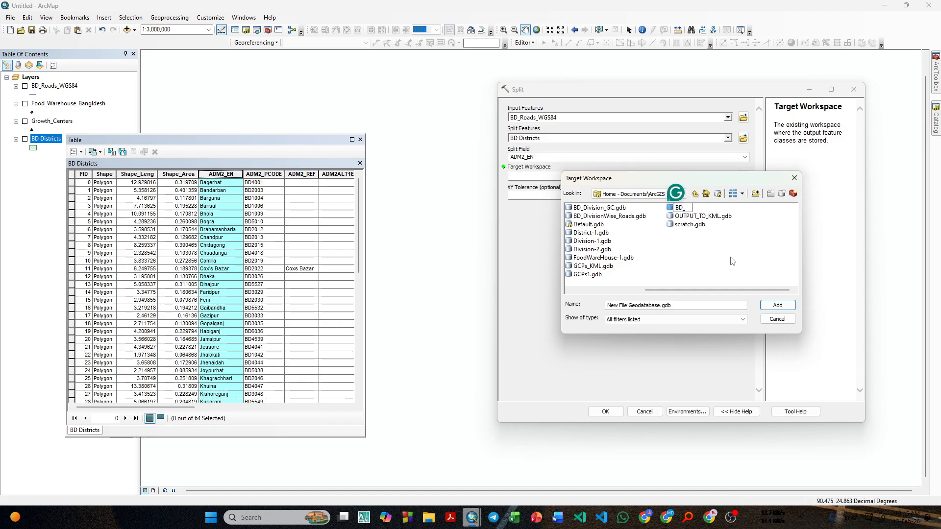
text(DIstric)
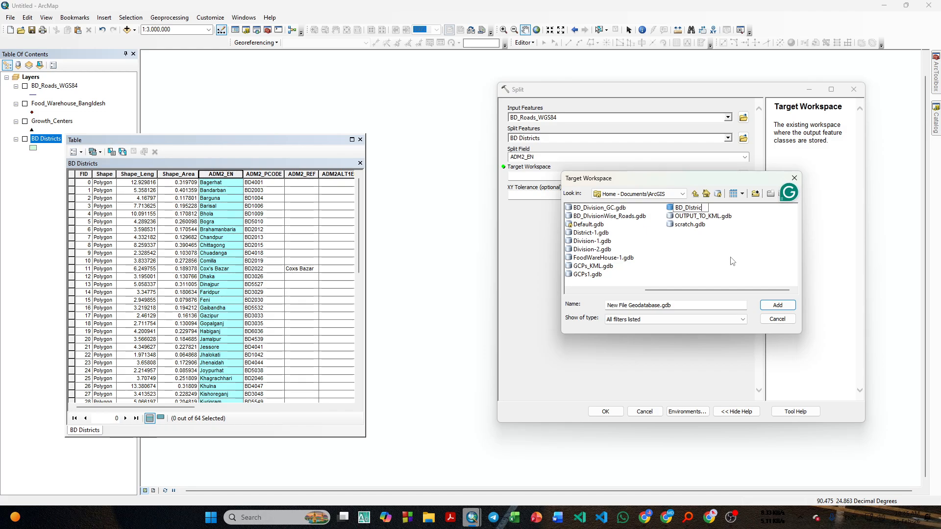
text(tr)
text(s_Road)
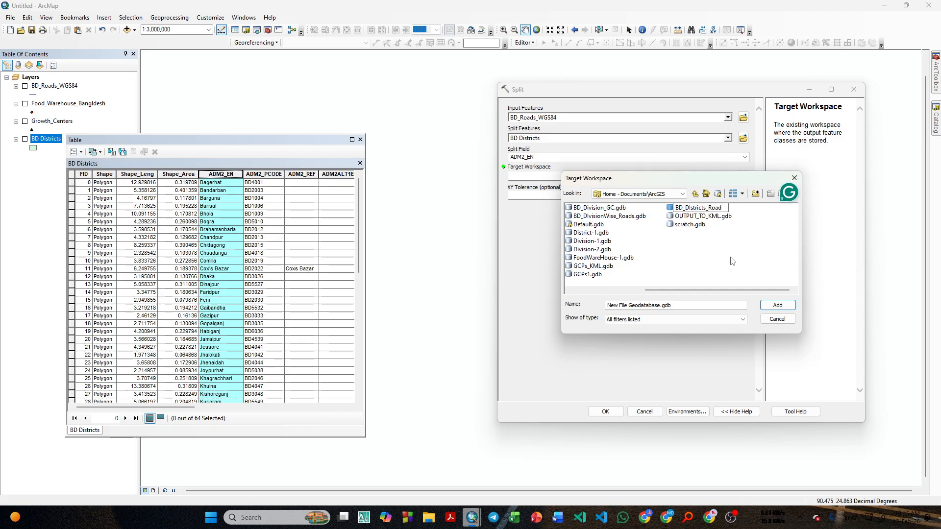
Choose BD_DIstricts_Road.gdb as the target workspace and run the split of the roads by district
click(780, 306)
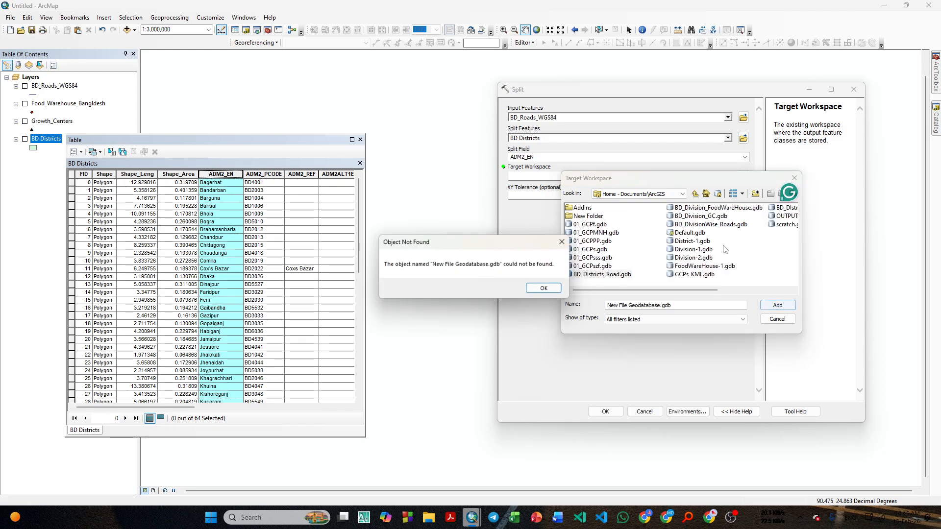
click(545, 289)
click(603, 274)
click(783, 304)
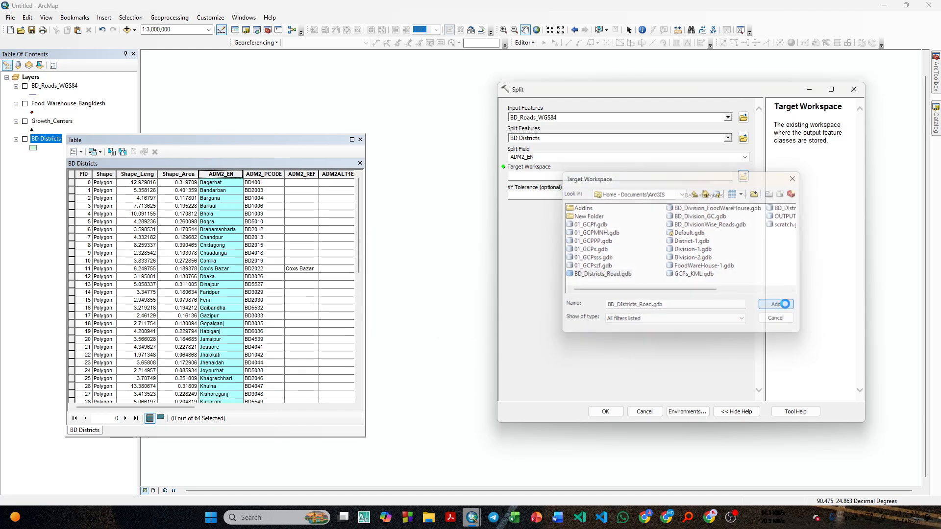
click(607, 411)
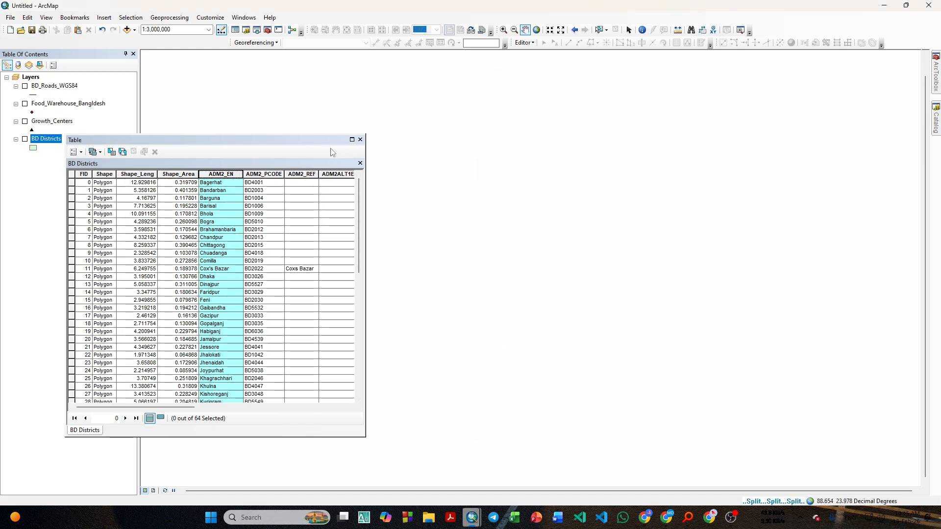
Close the BD Districts attribute table and display the BD Districts layer with the roads layer hidden
click(360, 140)
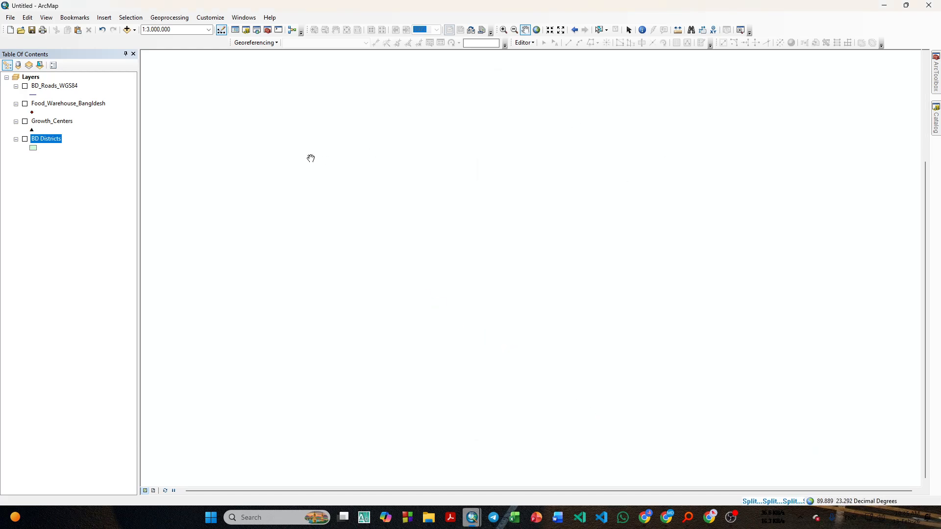
click(25, 139)
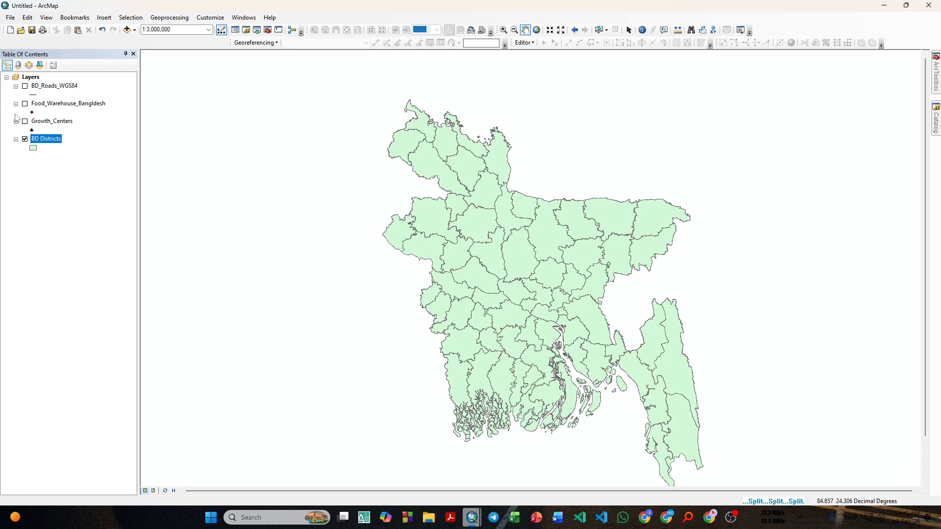
click(25, 87)
click(25, 87)
Open the attribute table of BD_Roads_WGS84, examine the road records and close the table
right_click(47, 79)
right_click(32, 86)
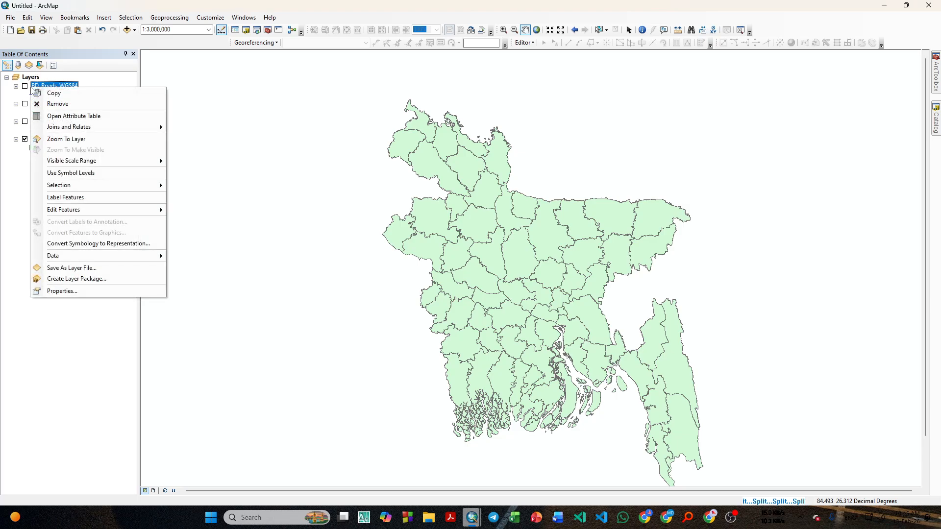
click(60, 116)
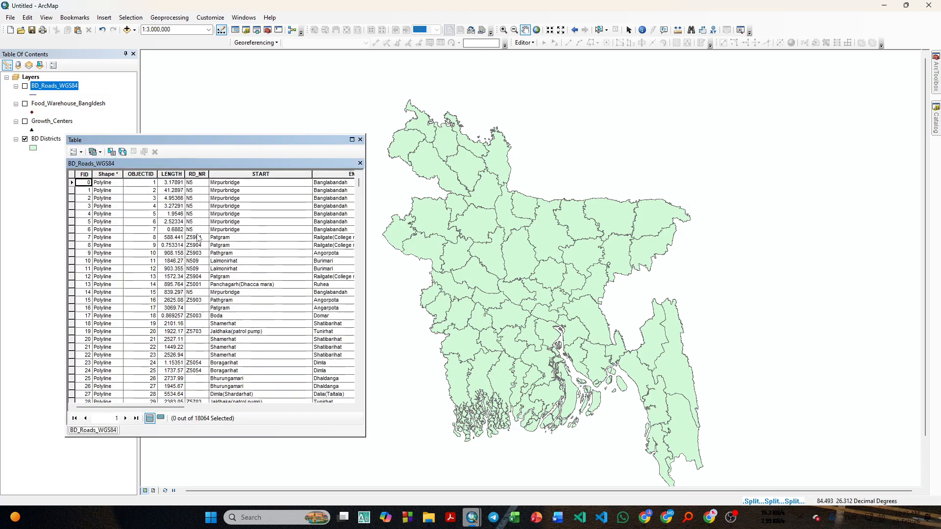
click(360, 140)
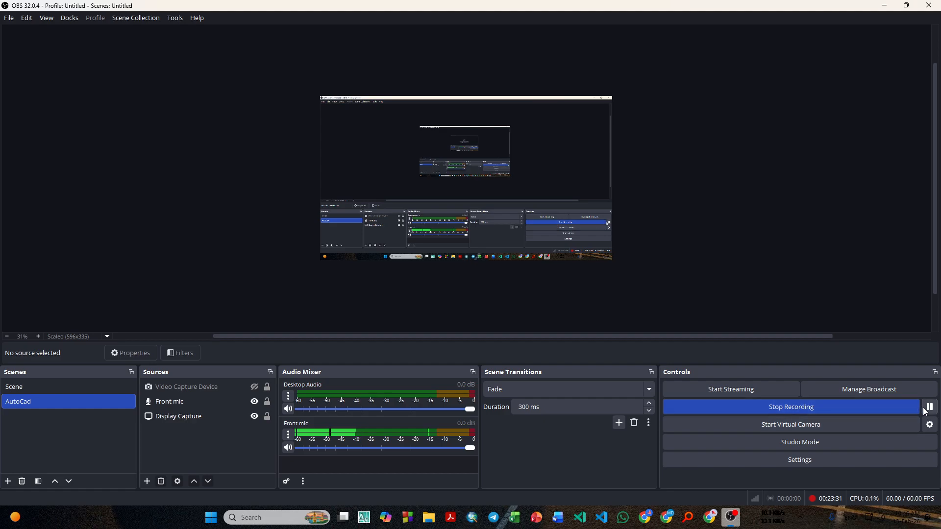
Add the Comilla road feature class from BD_DIstricts_Road.gdb to the map above BD Districts
click(884, 6)
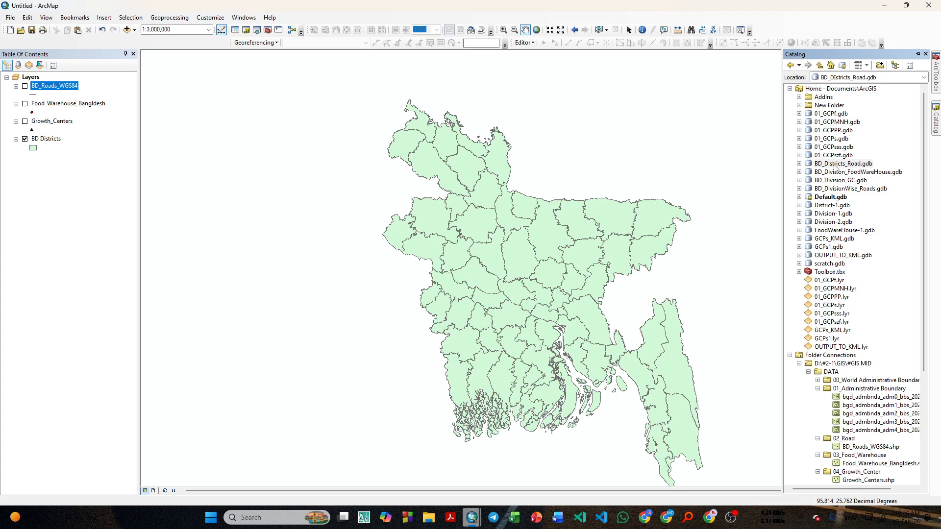
click(799, 164)
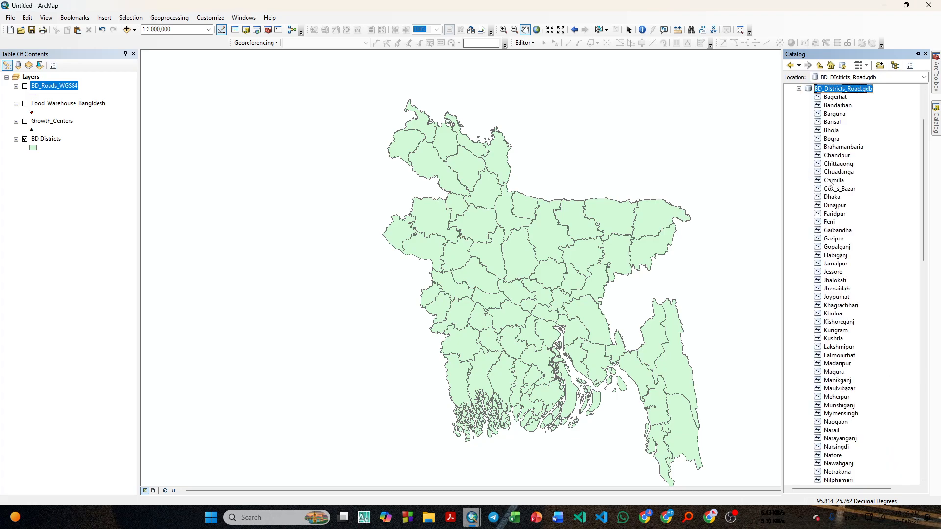
mouse_move(832, 180)
mouse_down()
mouse_move(468, 194)
mouse_move(35, 153)
mouse_move(49, 135)
mouse_up()
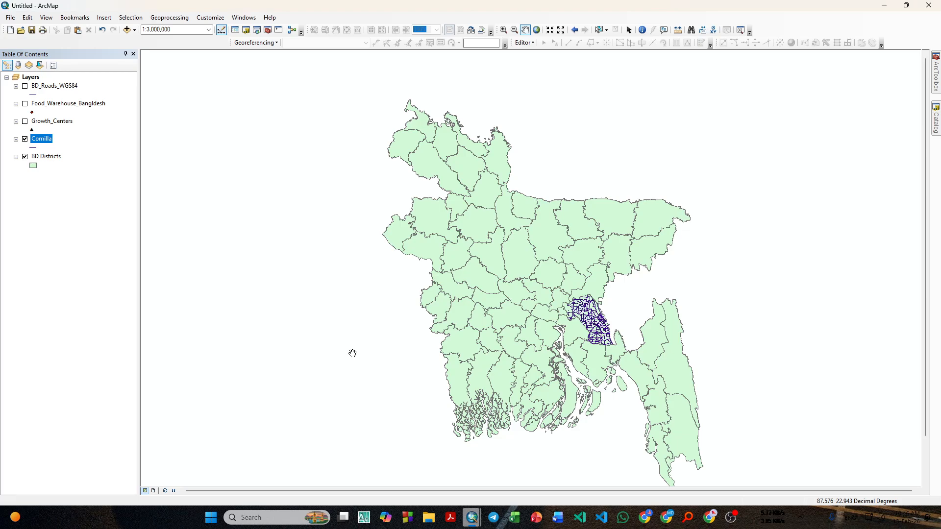
Locate the Table Select tool in the Extract toolset of Analysis Tools and read its description
click(935, 75)
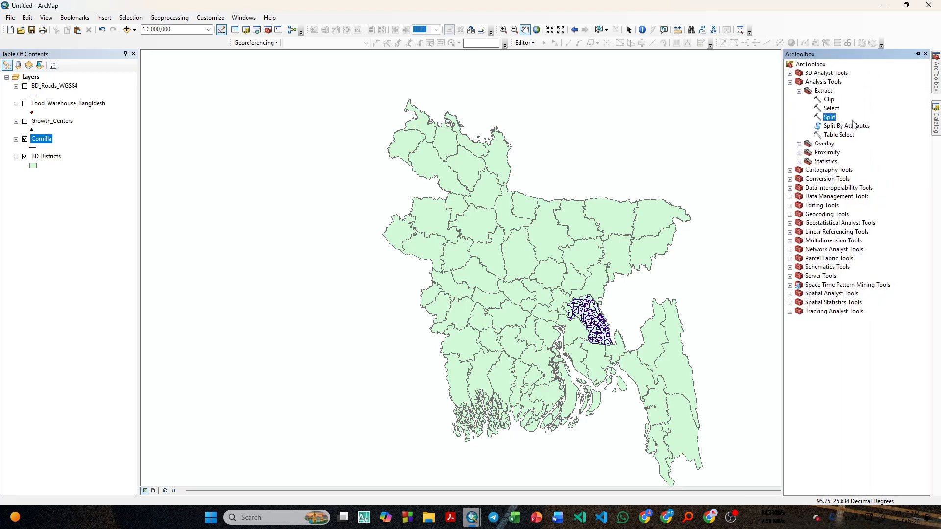
click(839, 135)
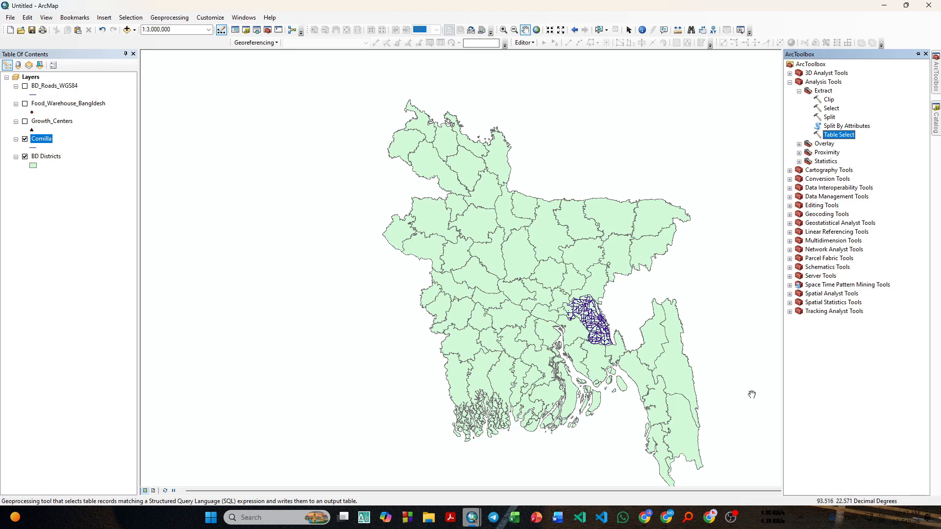
click(731, 517)
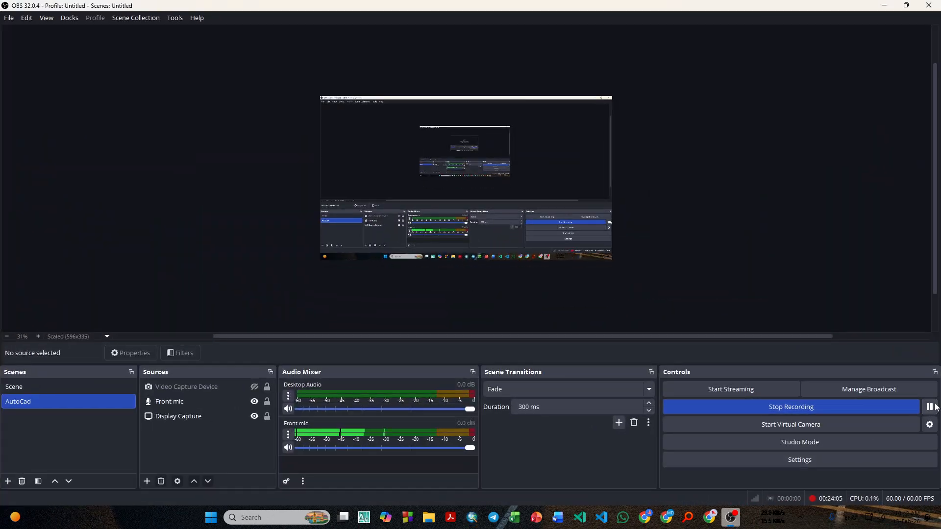
click(884, 6)
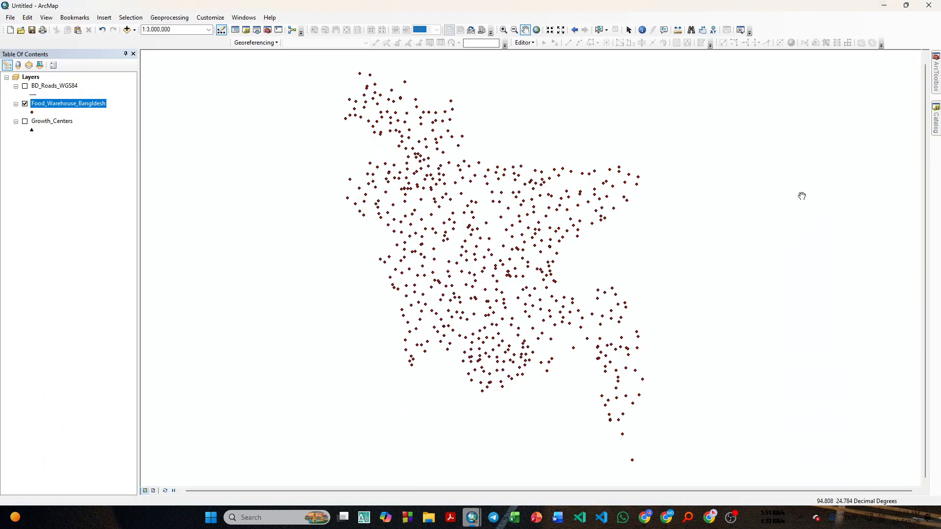
Open the attribute table of Food_Warehouse_Bangldesh, examine the THANAME, TYPE and TCAPACITY fields, and close it
drag(483, 255, 465, 254)
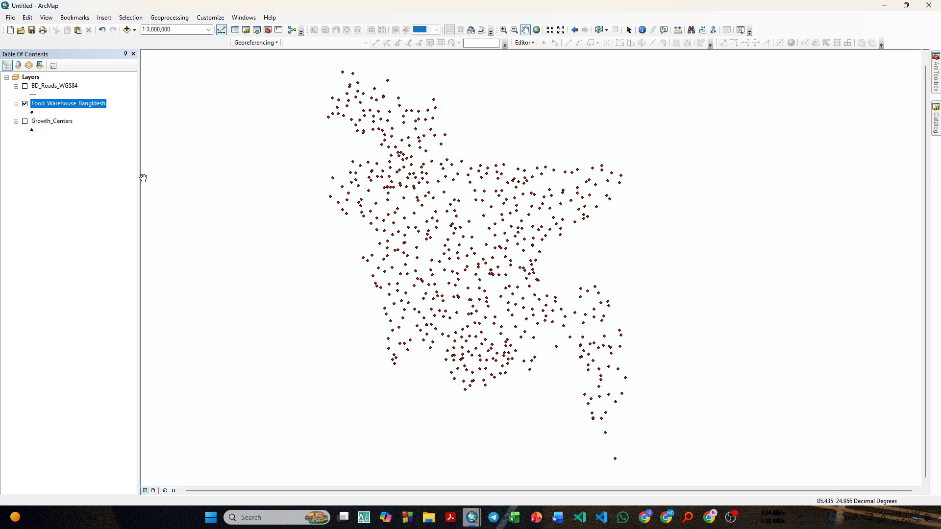
right_click(67, 107)
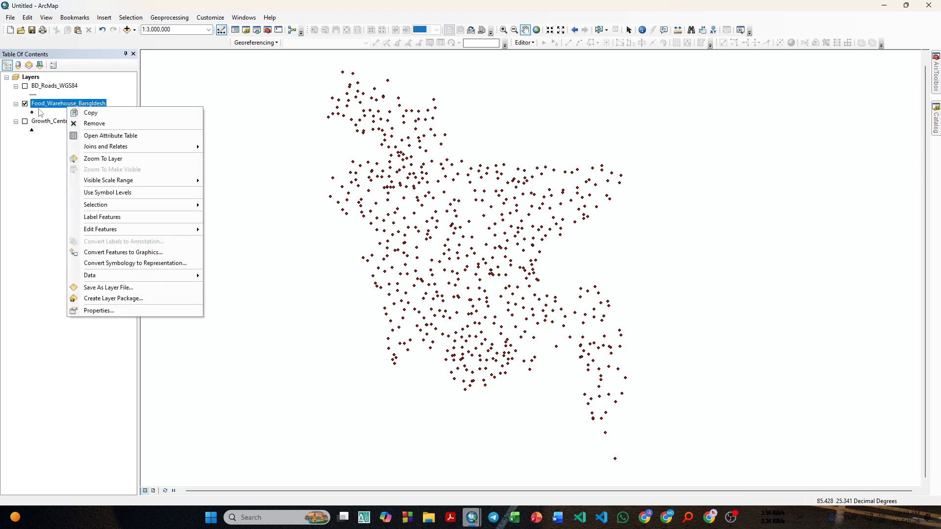
click(102, 137)
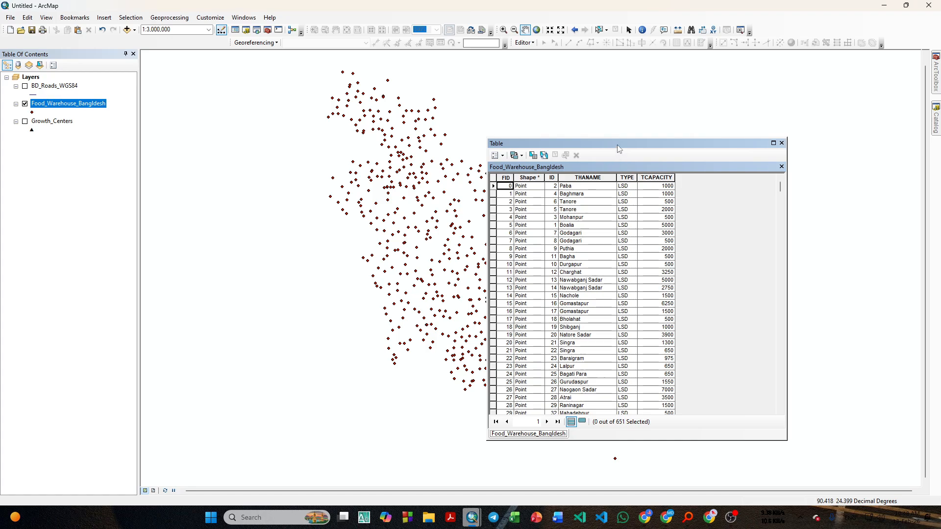
drag(619, 144, 738, 128)
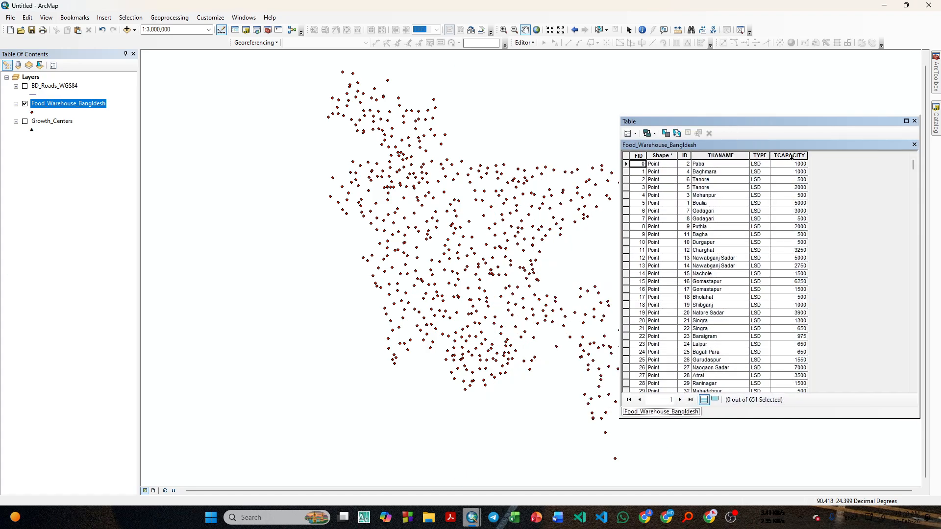
click(706, 219)
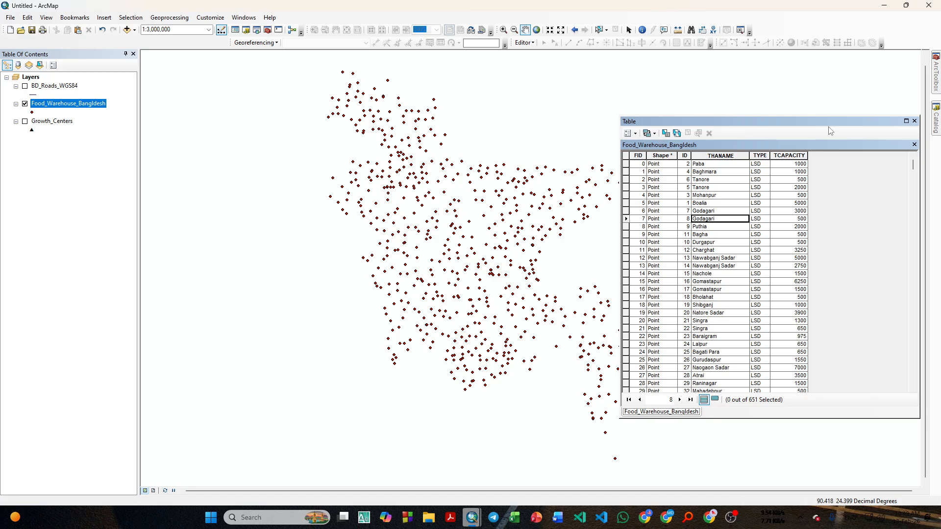
click(914, 121)
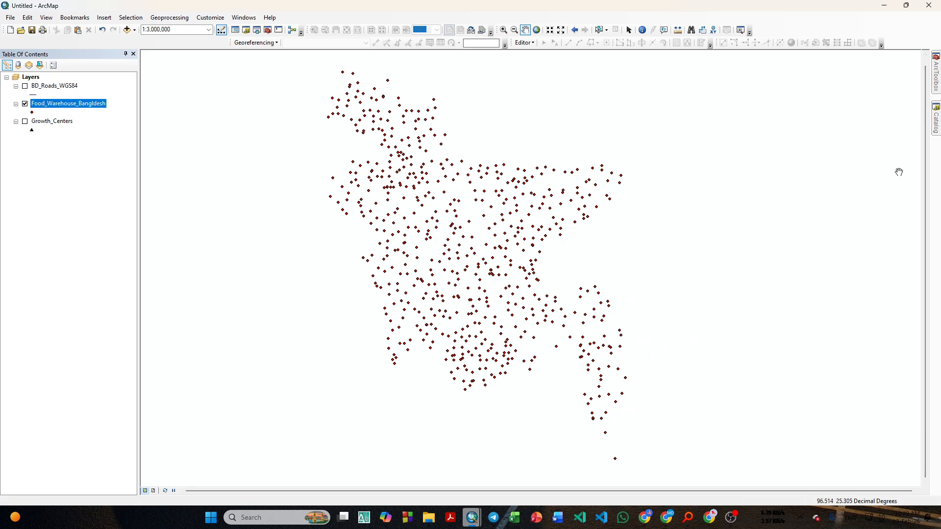
Open the Table Select tool with Food_Warehouse_Bangldesh as the input table
click(733, 520)
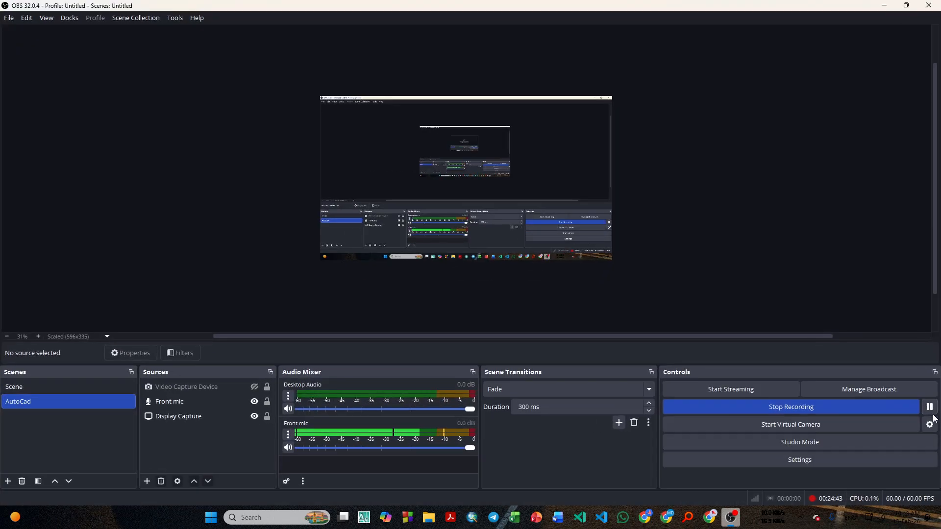
click(884, 5)
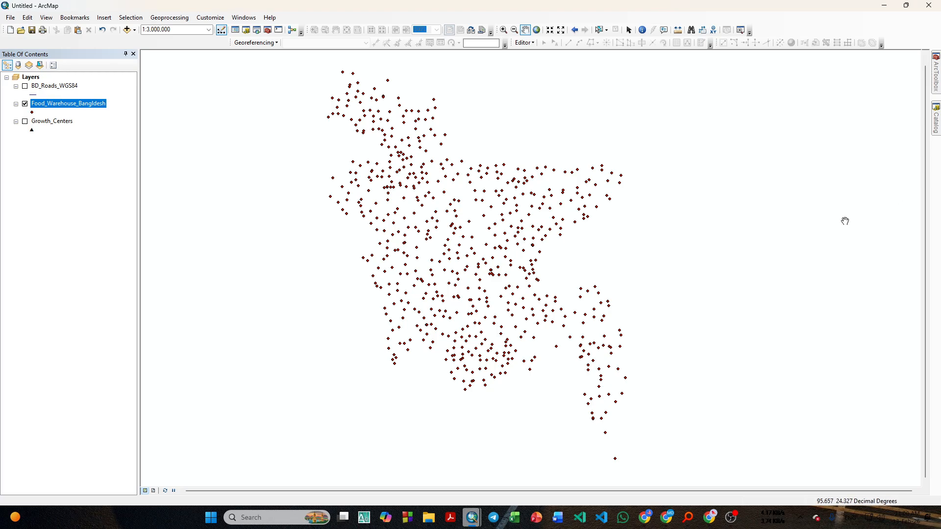
mouse_move(937, 80)
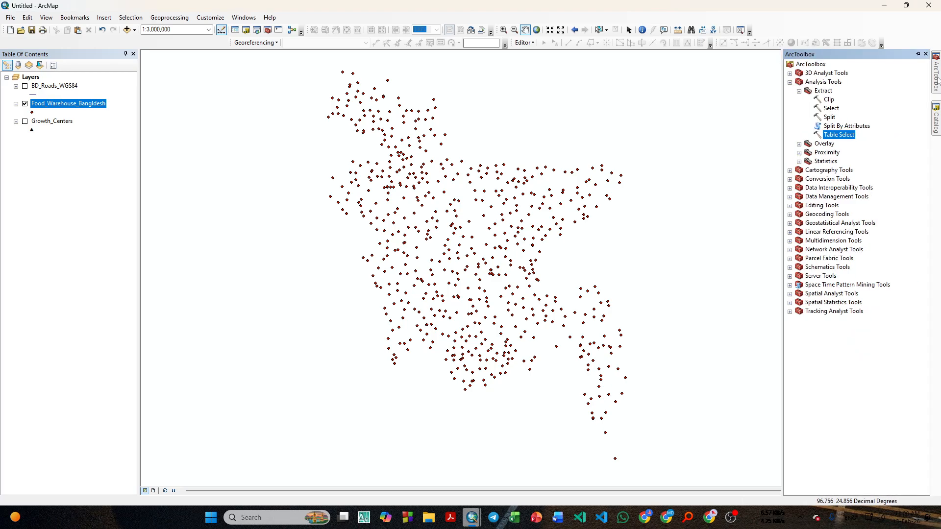
double_click(848, 134)
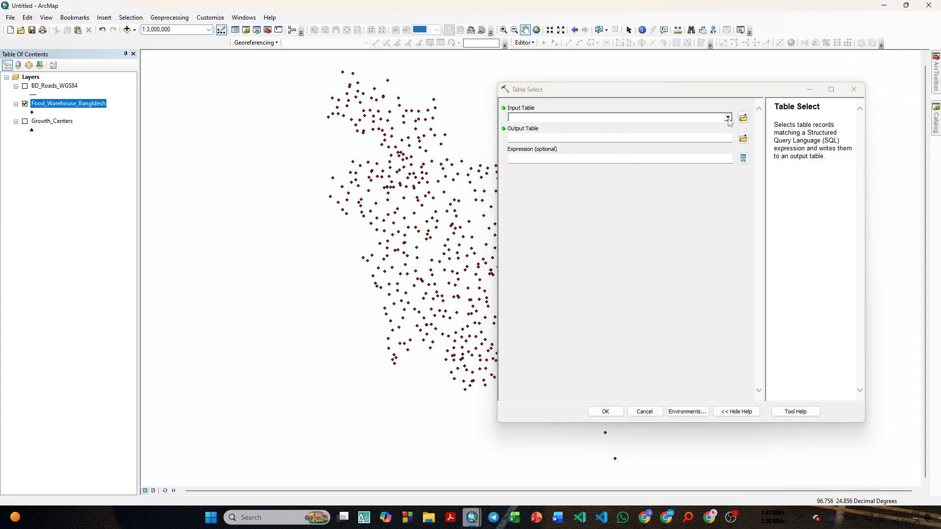
click(728, 118)
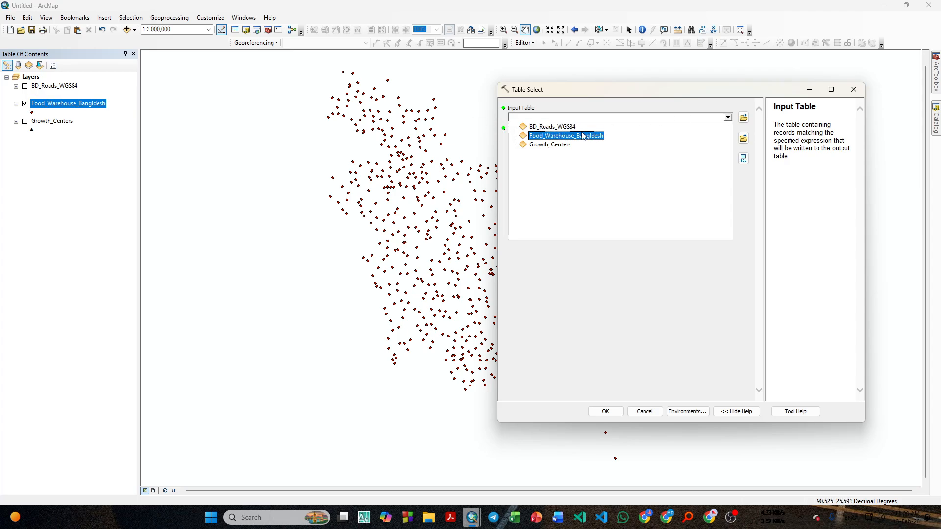
click(581, 134)
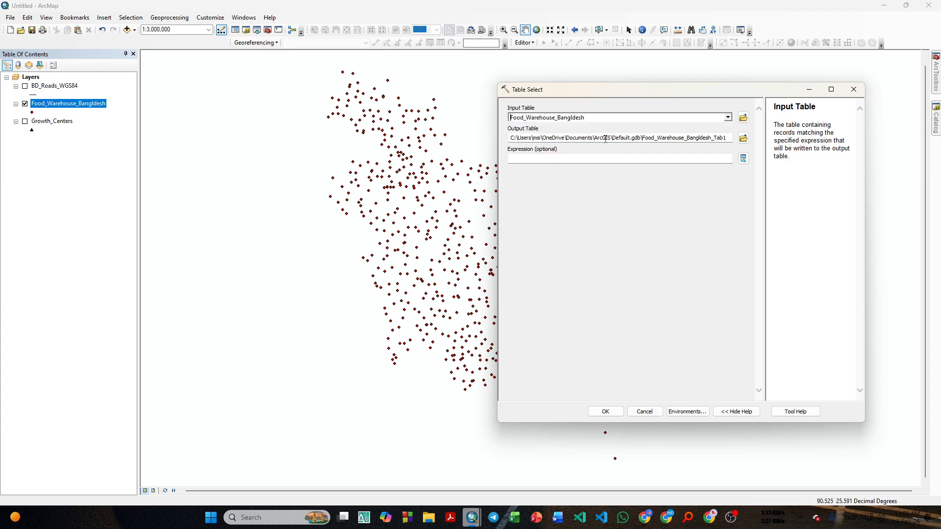
Rename the output table in Default.gdb as Food_Warehouse_Bangldesh_MNH
click(731, 138)
mouse_move(730, 137)
mouse_down()
mouse_move(644, 139)
mouse_move(719, 139)
mouse_up()
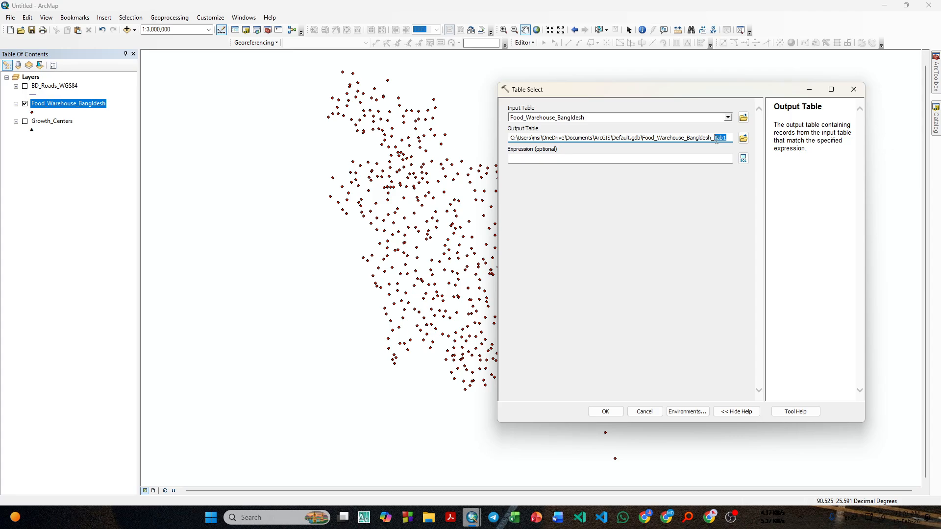
text(MNH)
click(625, 204)
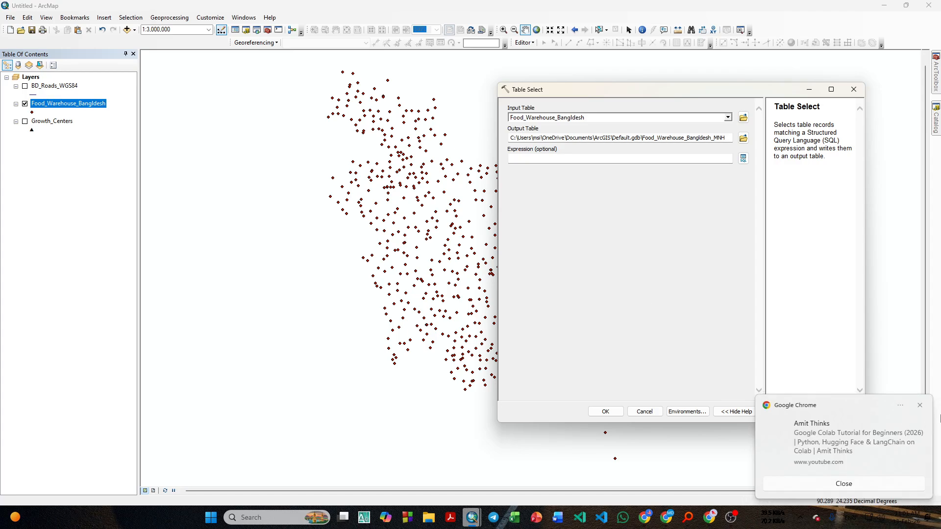
Run Table Select with no expression and list the table of contents by source
click(605, 412)
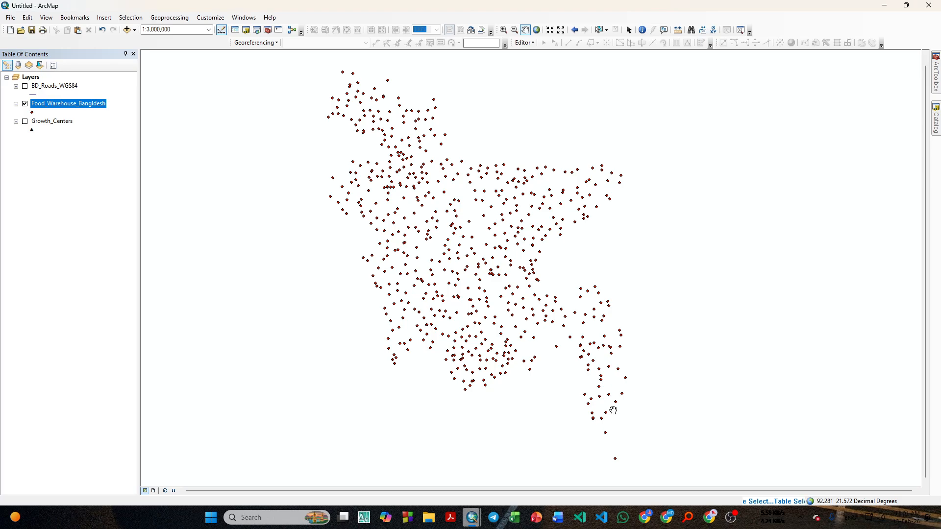
click(7, 65)
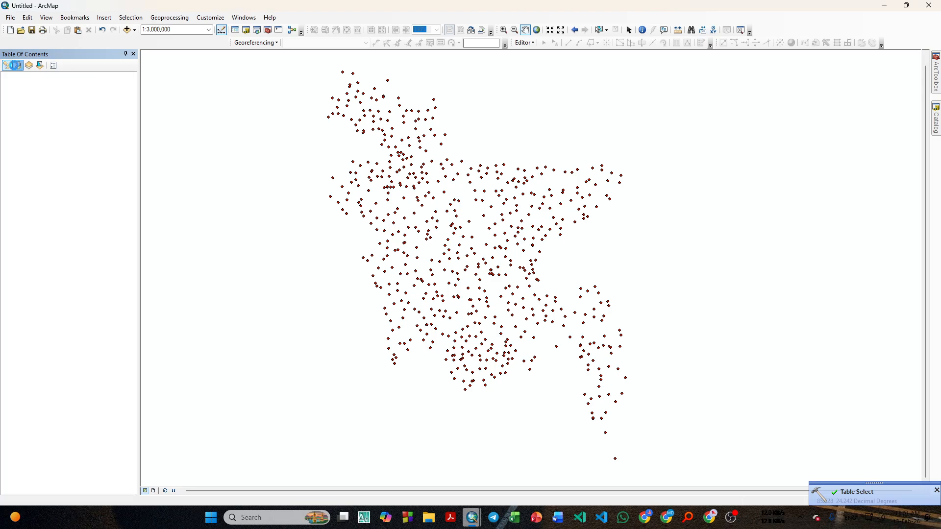
click(16, 68)
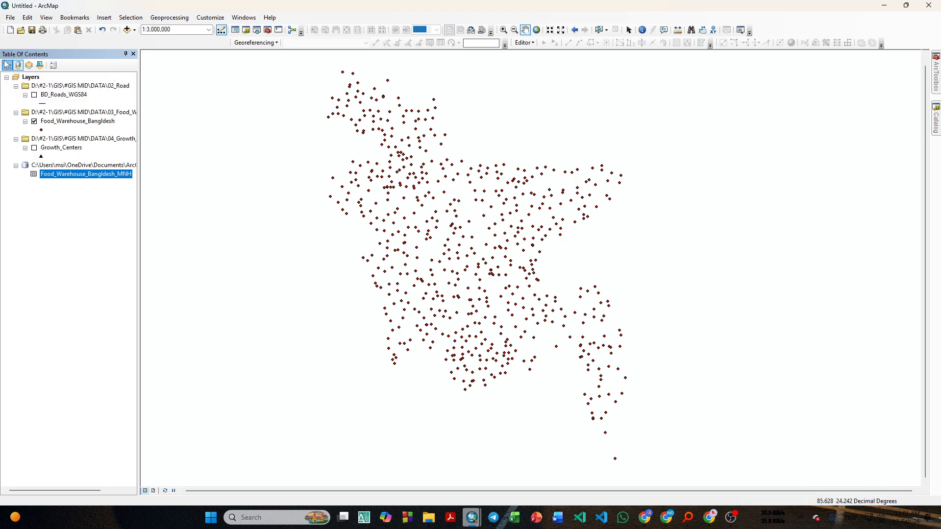
click(11, 66)
click(18, 65)
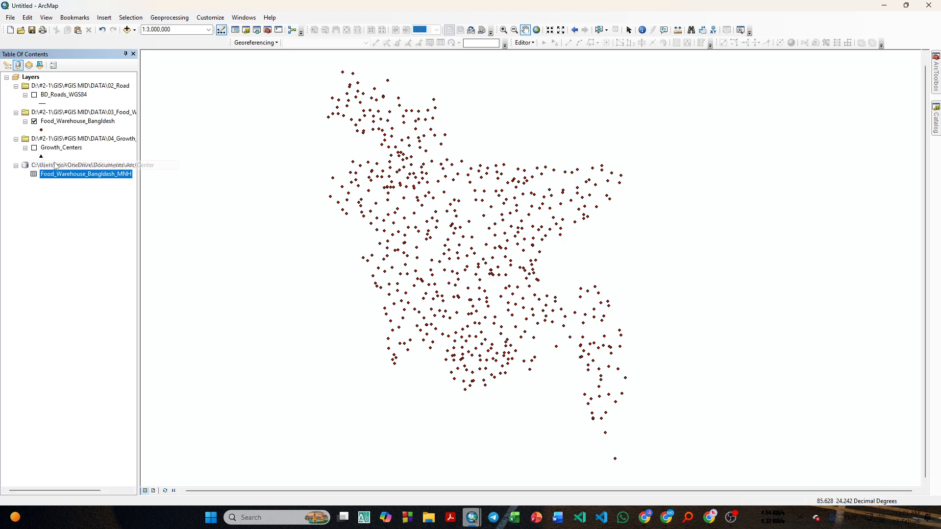
Open the Food_Warehouse_Bangldesh_MNH table and look over its THANAME records beside the map
right_click(57, 176)
click(80, 183)
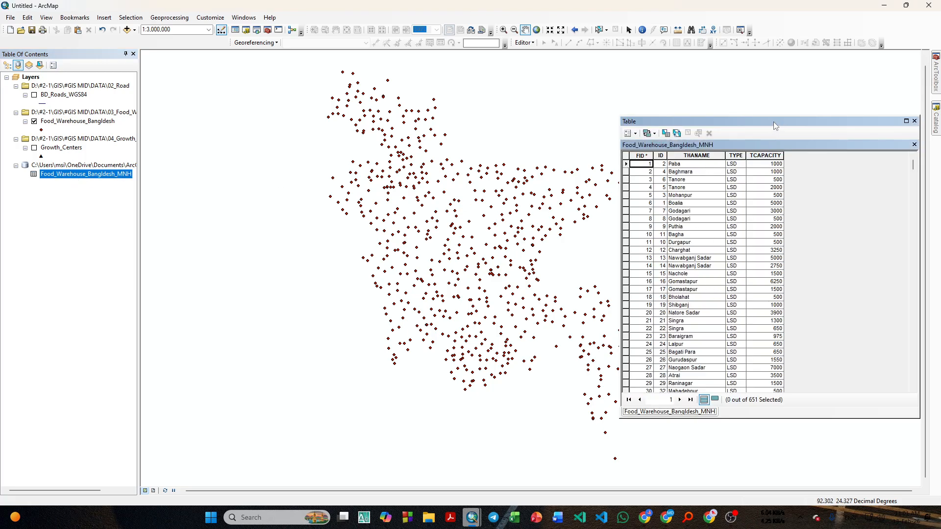
drag(773, 121, 600, 133)
click(526, 192)
click(513, 206)
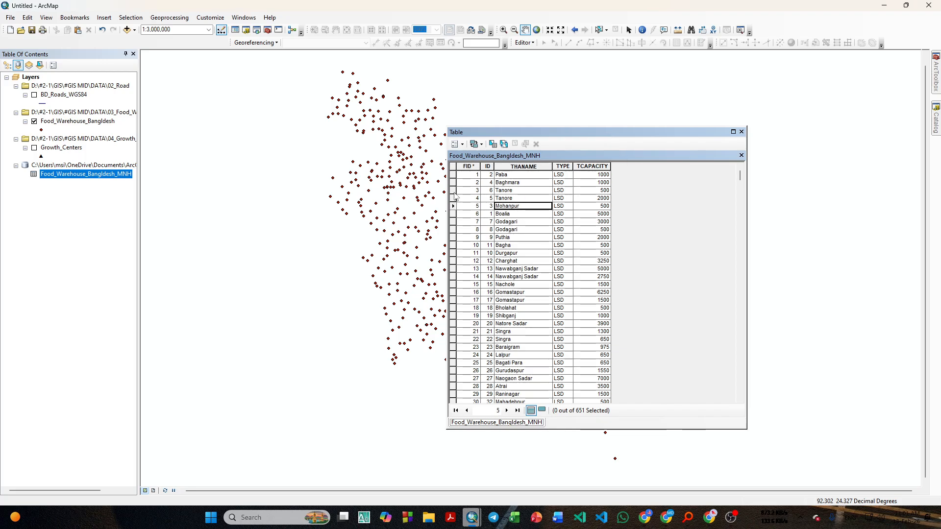
Select the Tanore record with FID 3 and arrange the table and map side by side to check for a highlighted warehouse point
click(453, 190)
drag(549, 132, 175, 119)
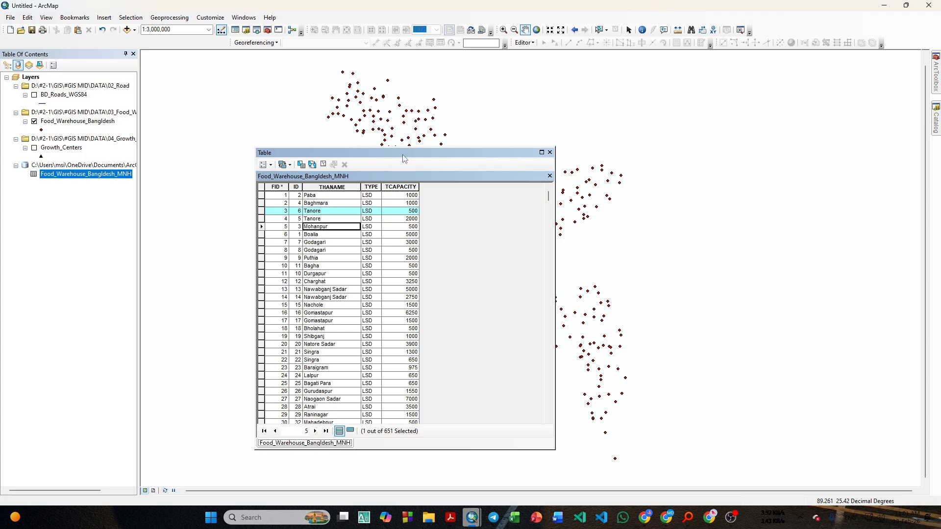
drag(400, 155, 745, 127)
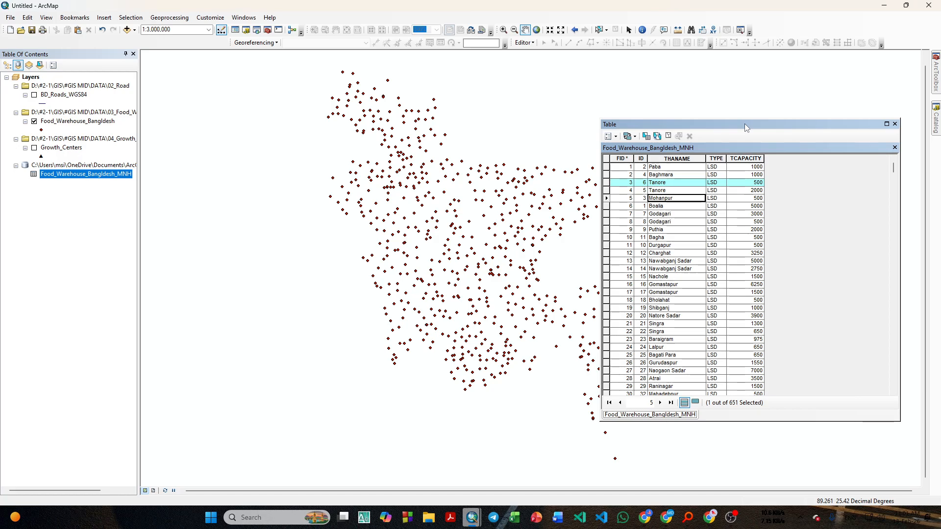
drag(526, 267, 438, 269)
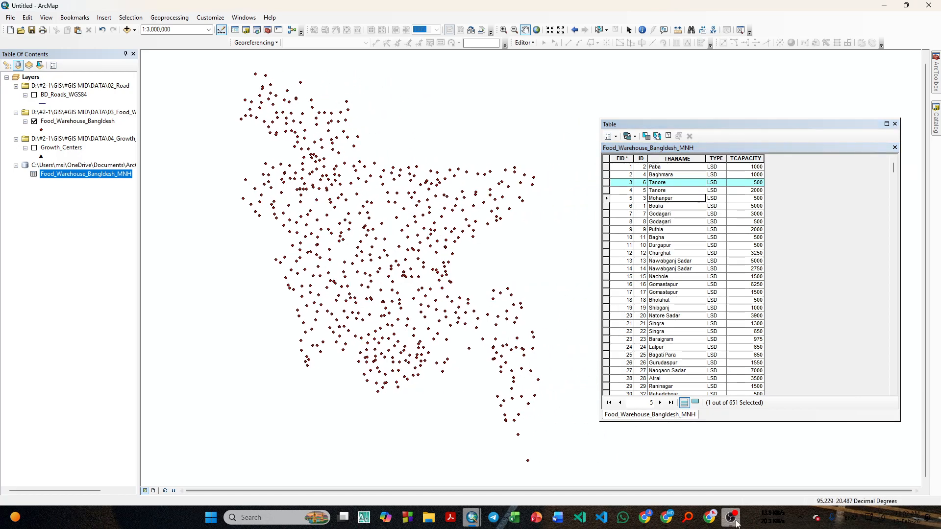